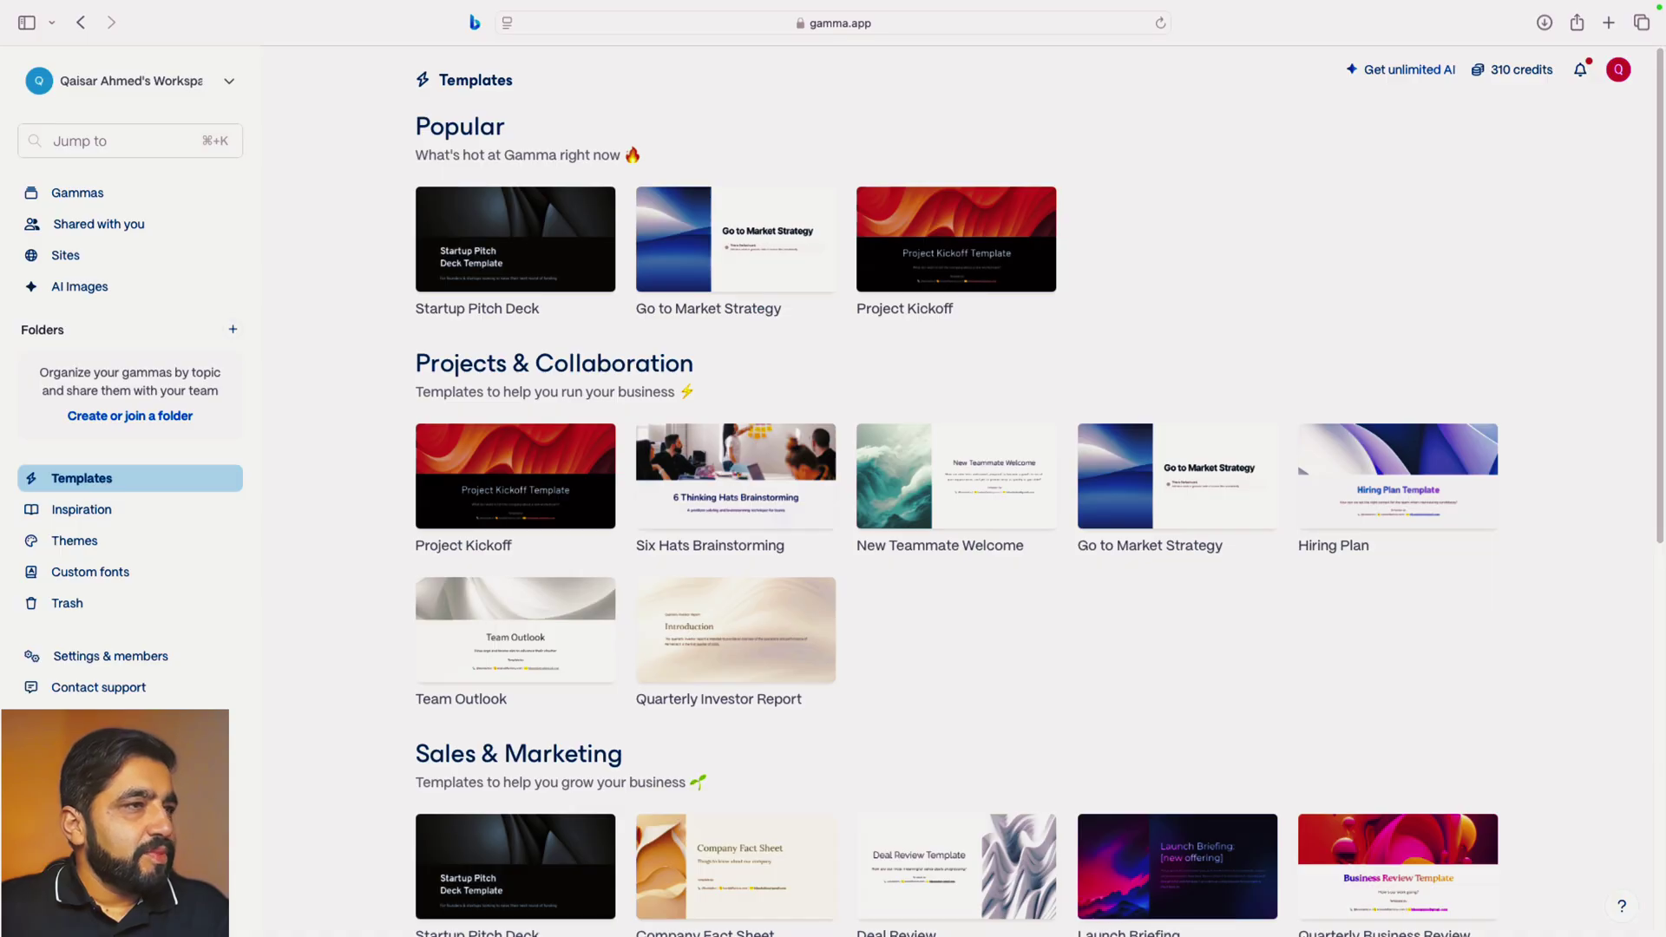
- Browse the Templates and Inspiration galleries, and return to the Gammas overview
scroll(736, 642, down, 8)
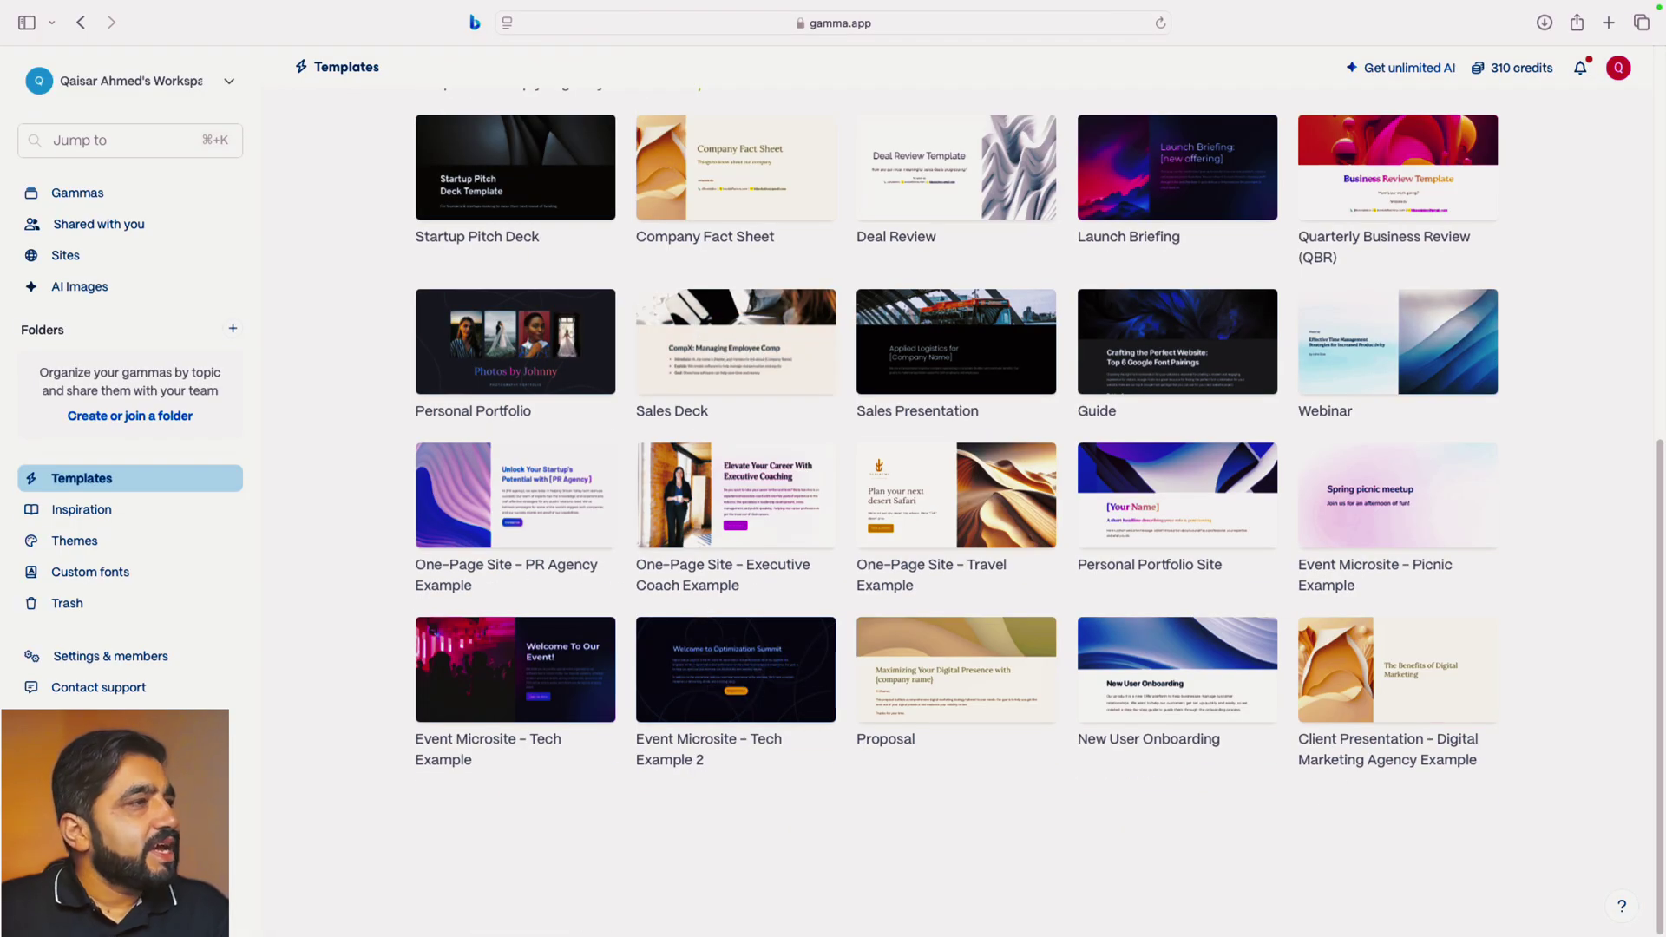
scroll(516, 173, up, 1)
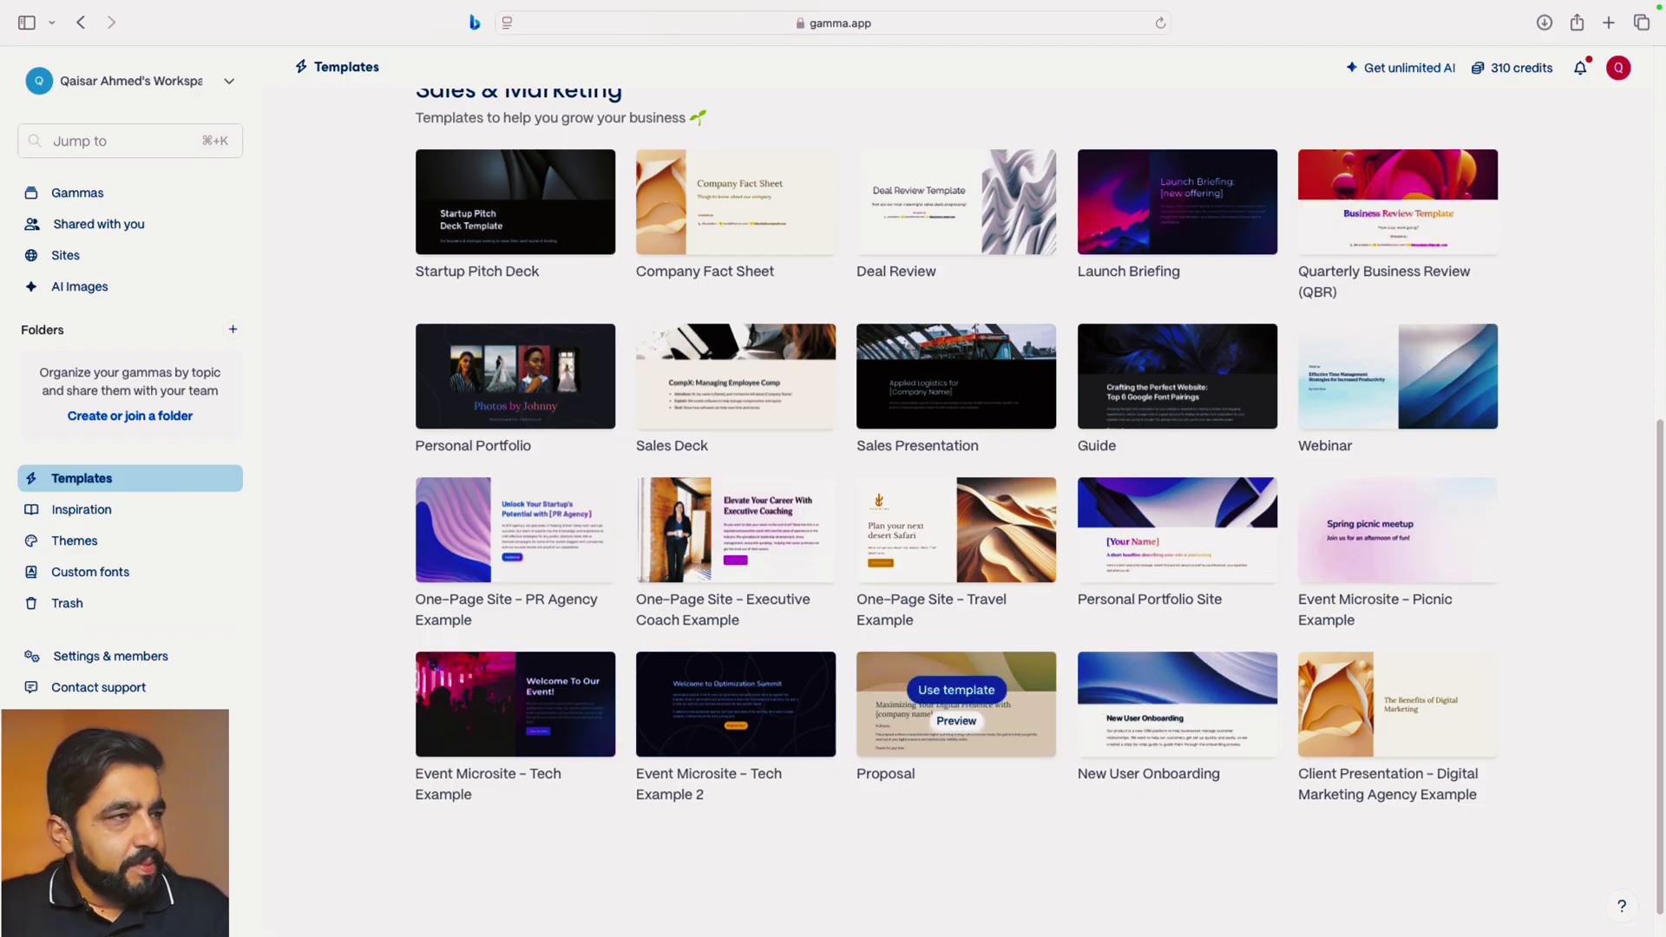
click(81, 510)
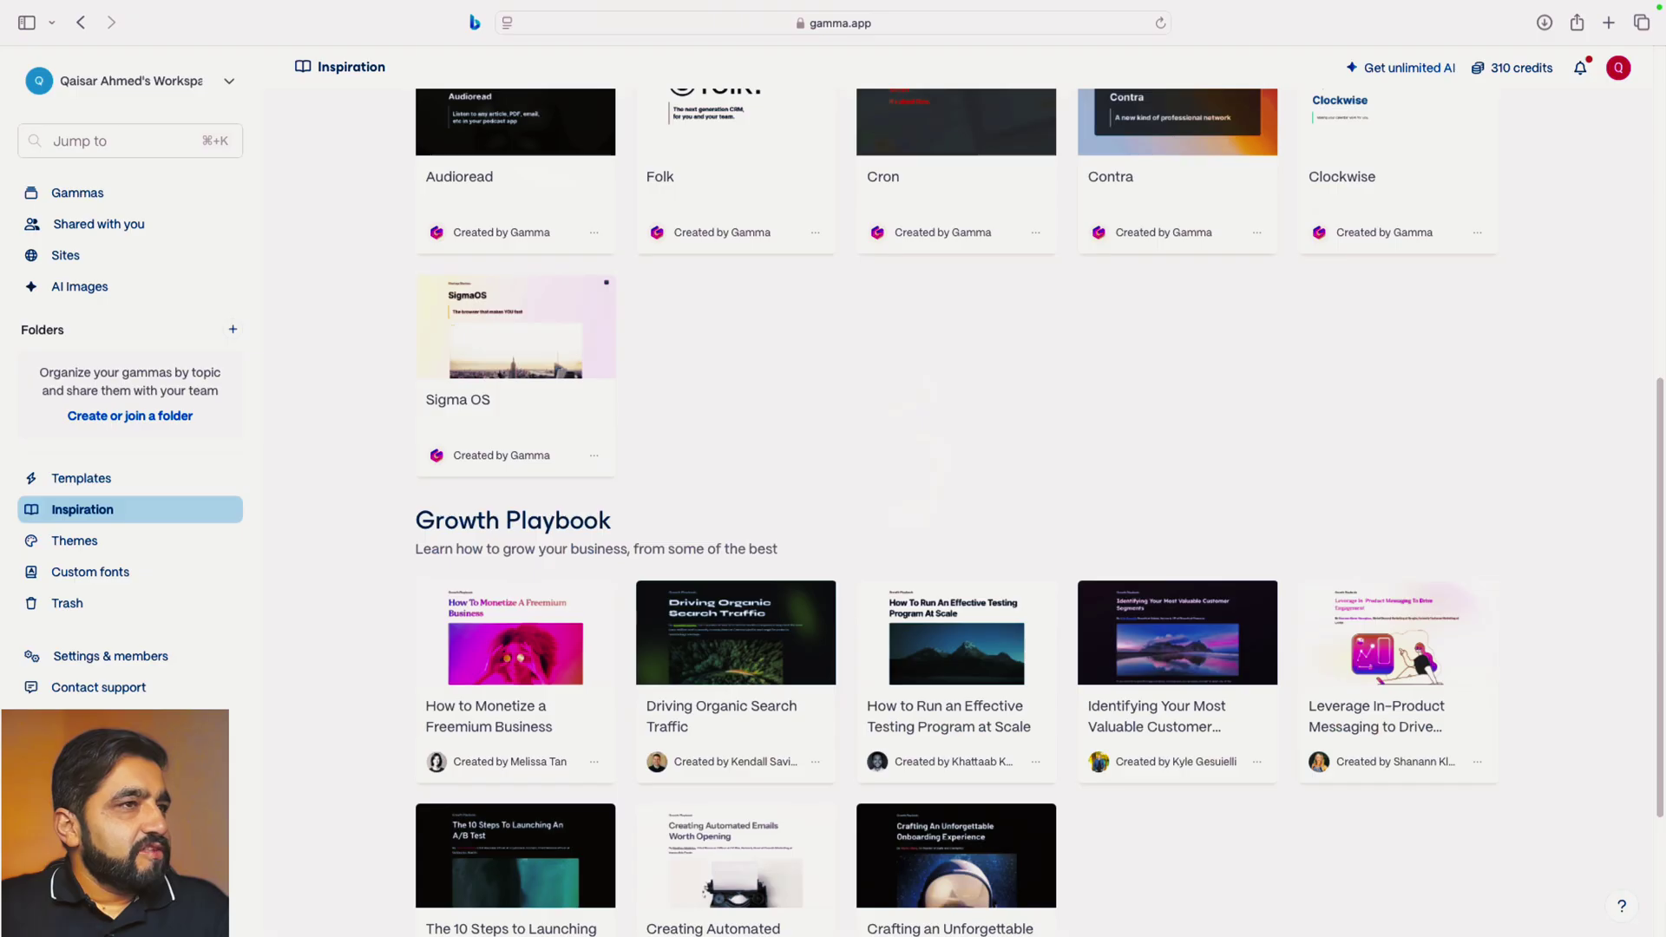
scroll(954, 511, up, 7)
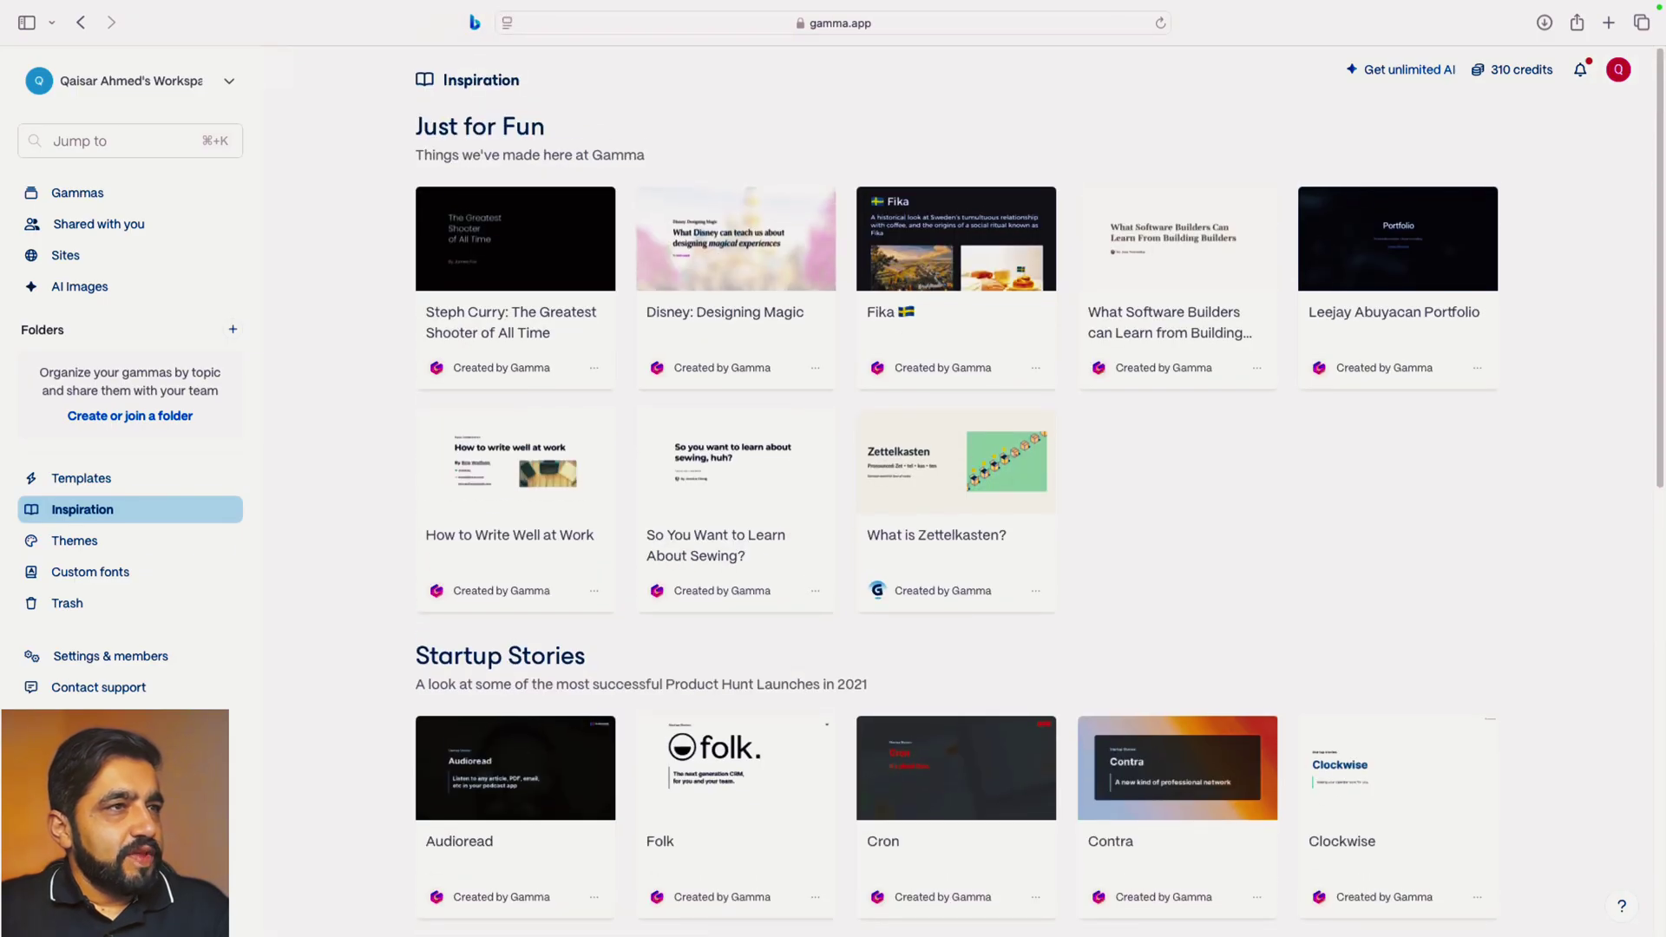
scroll(954, 512, down, 10)
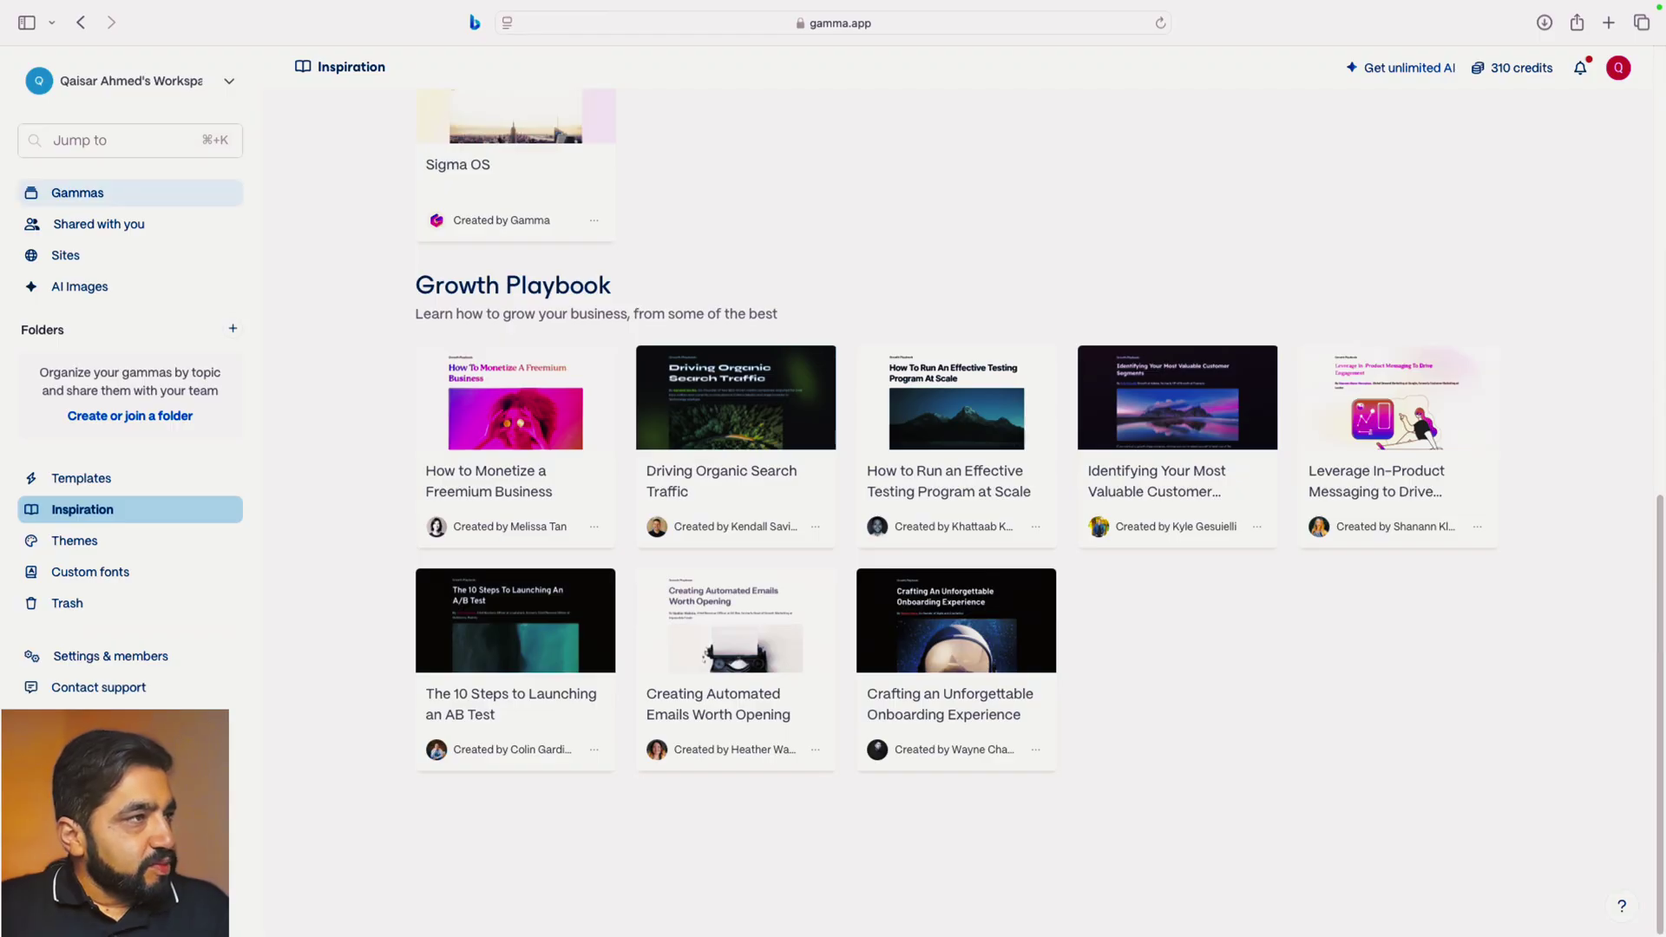
click(78, 193)
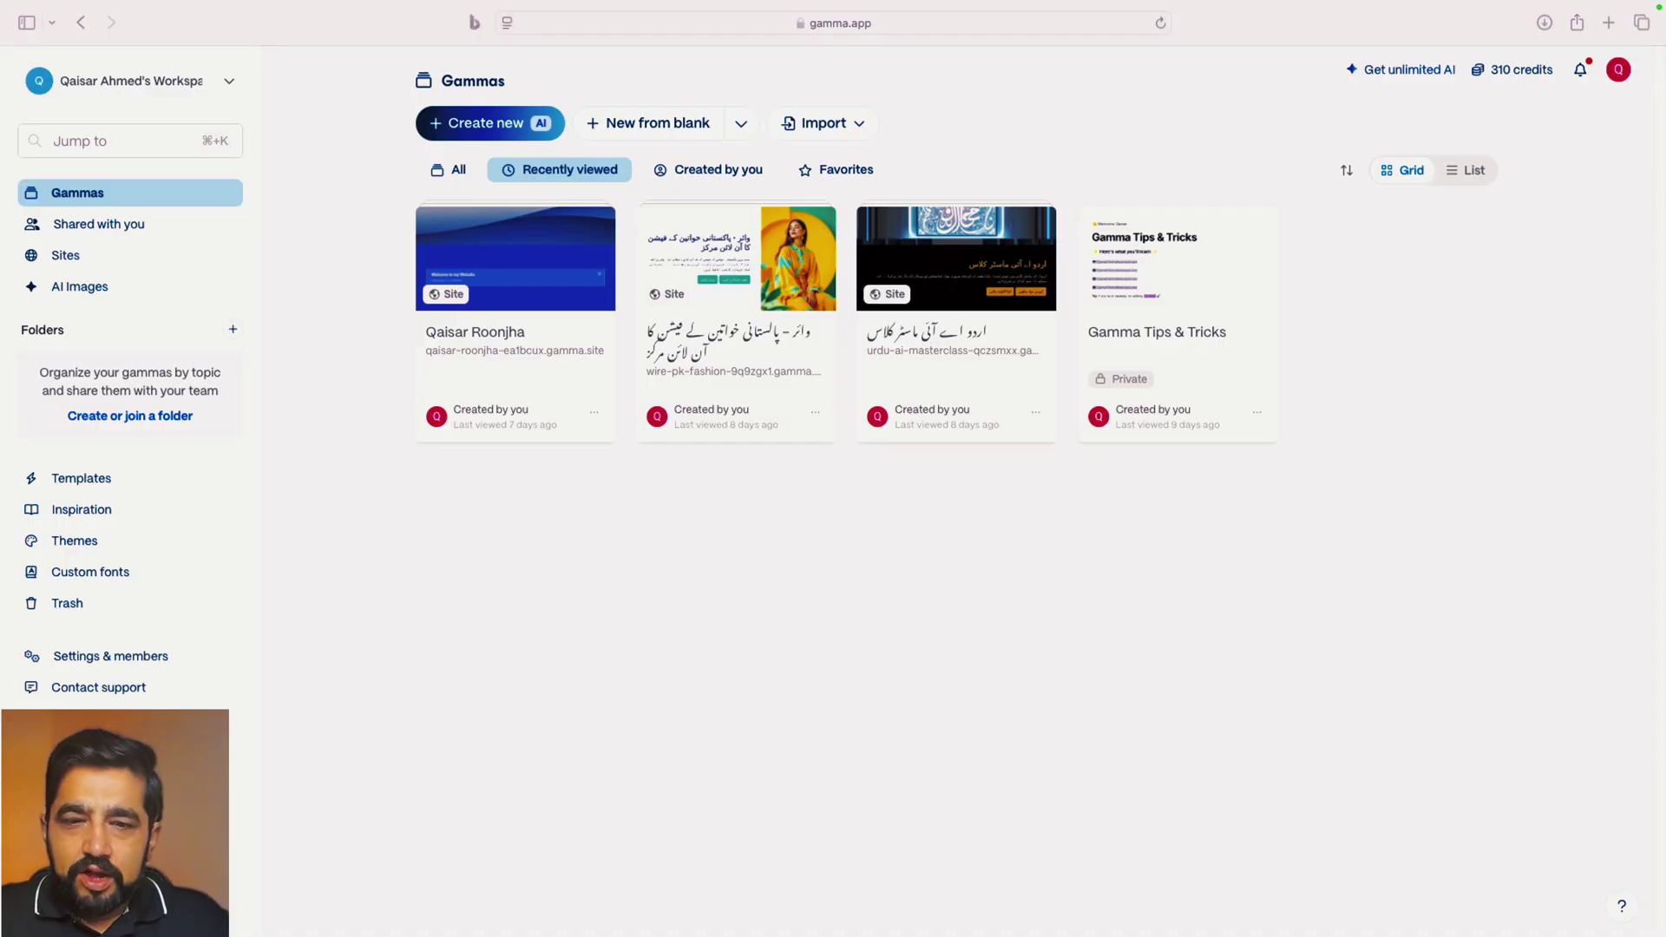
- Switch to the ChatGPT conversation, hide its sidebar and review the highlighted five-slide Urdu outline on prompt engineering
drag(1414, 9, 1389, 349)
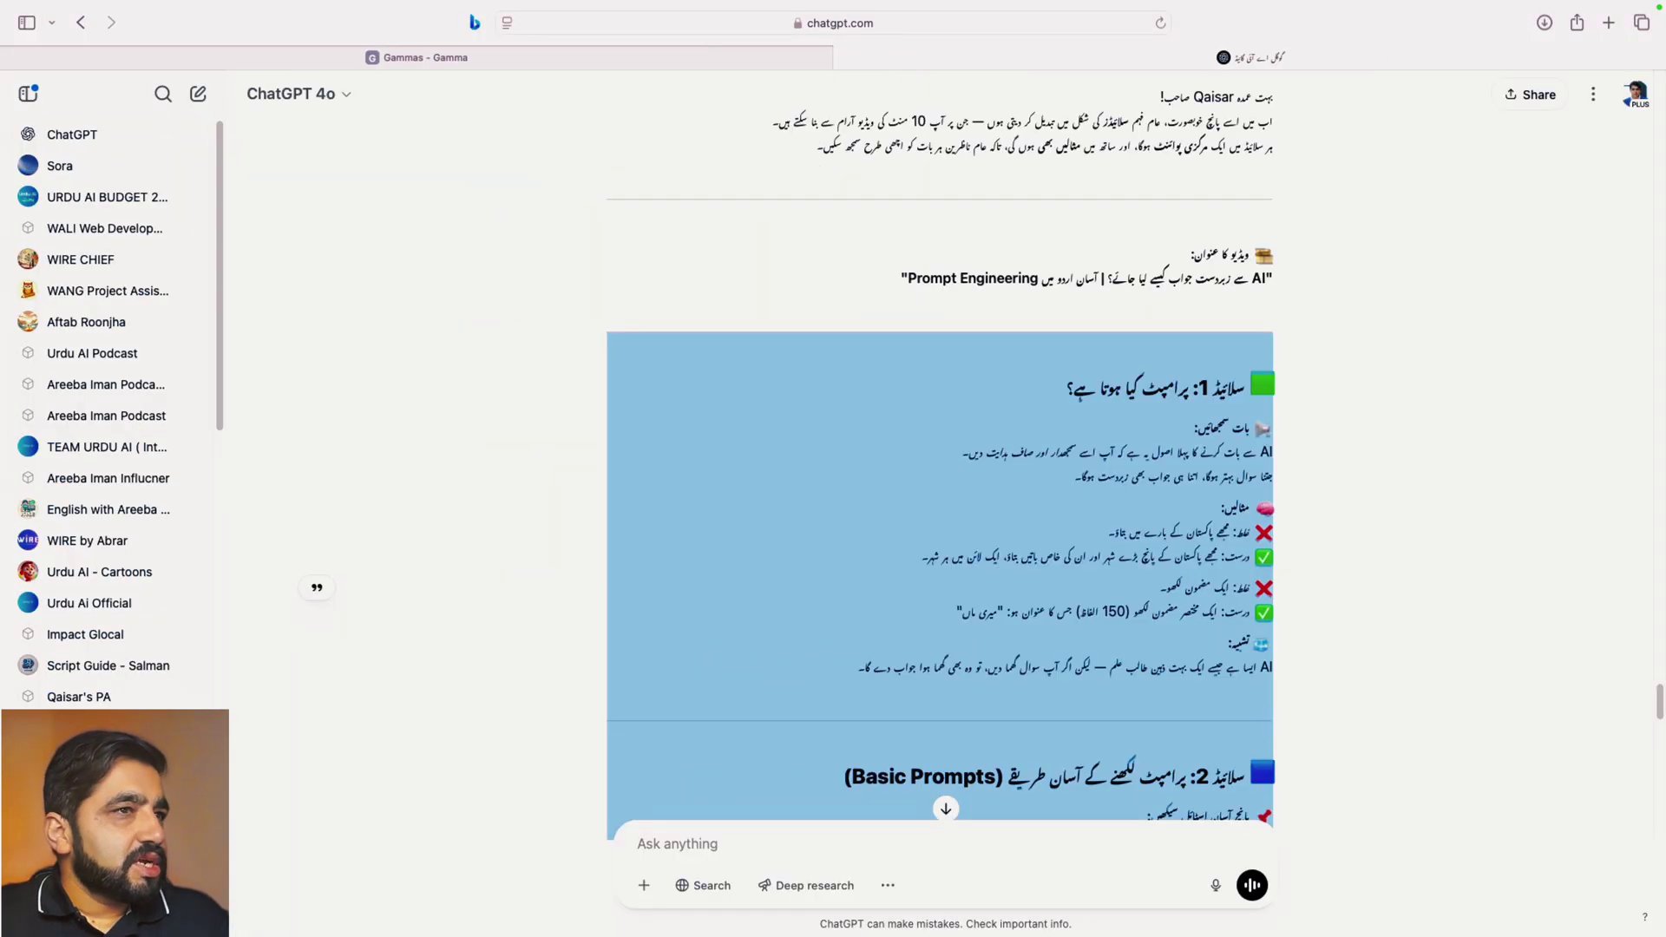
click(27, 93)
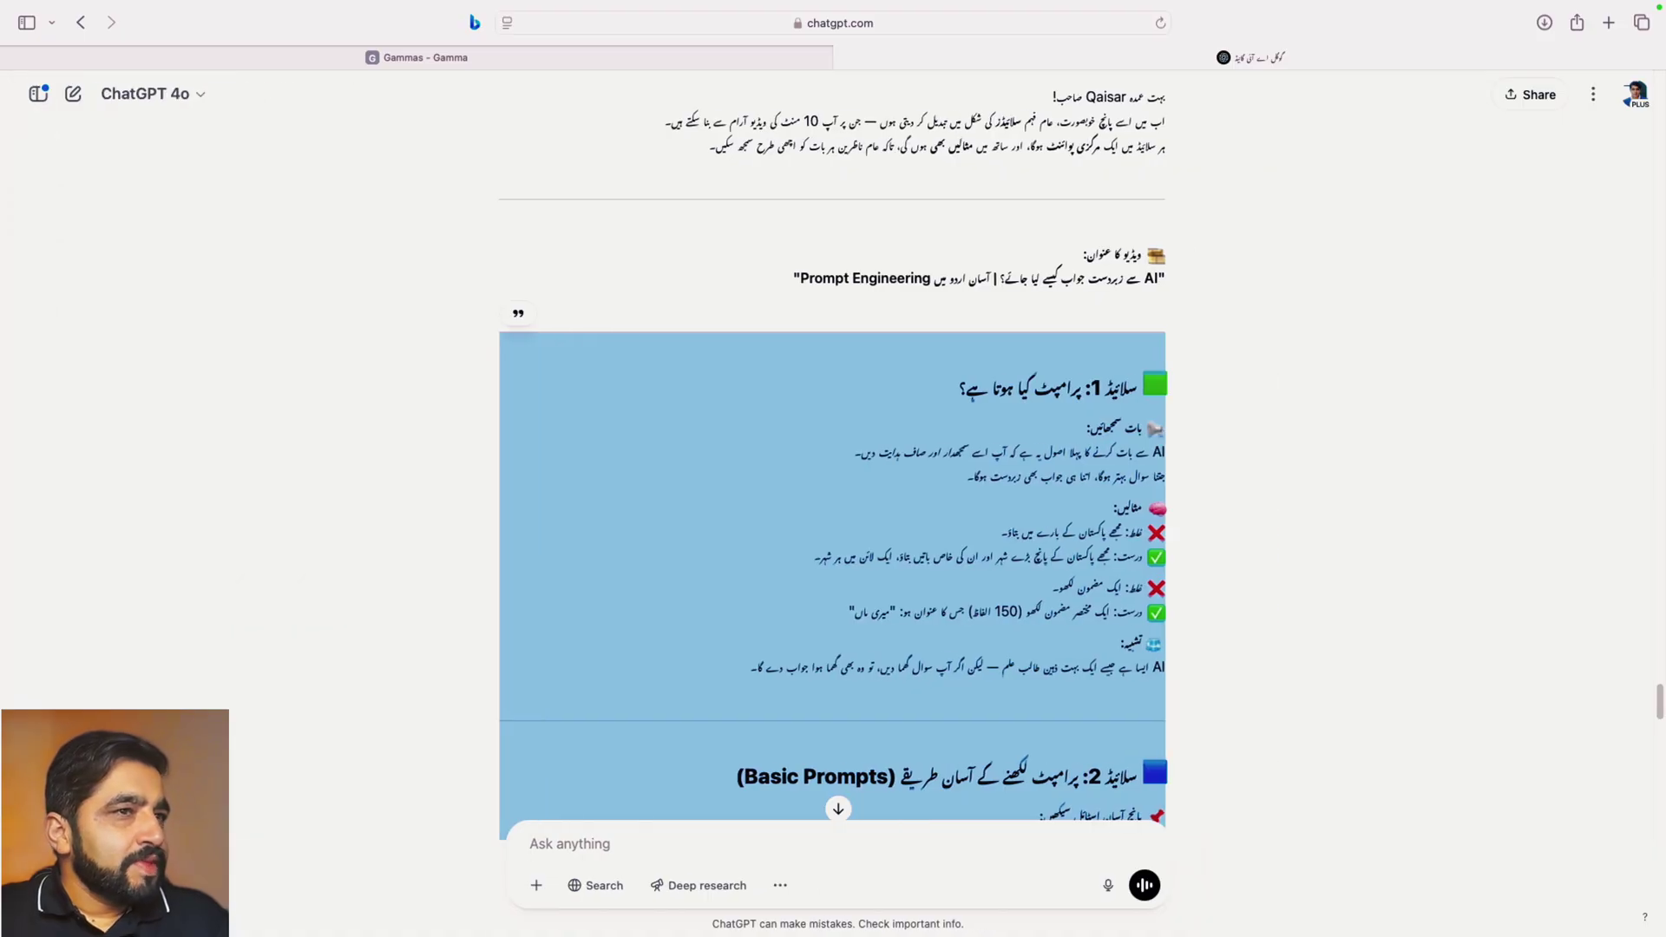
scroll(833, 451, down, 15)
scroll(826, 451, down, 5)
scroll(826, 451, up, 20)
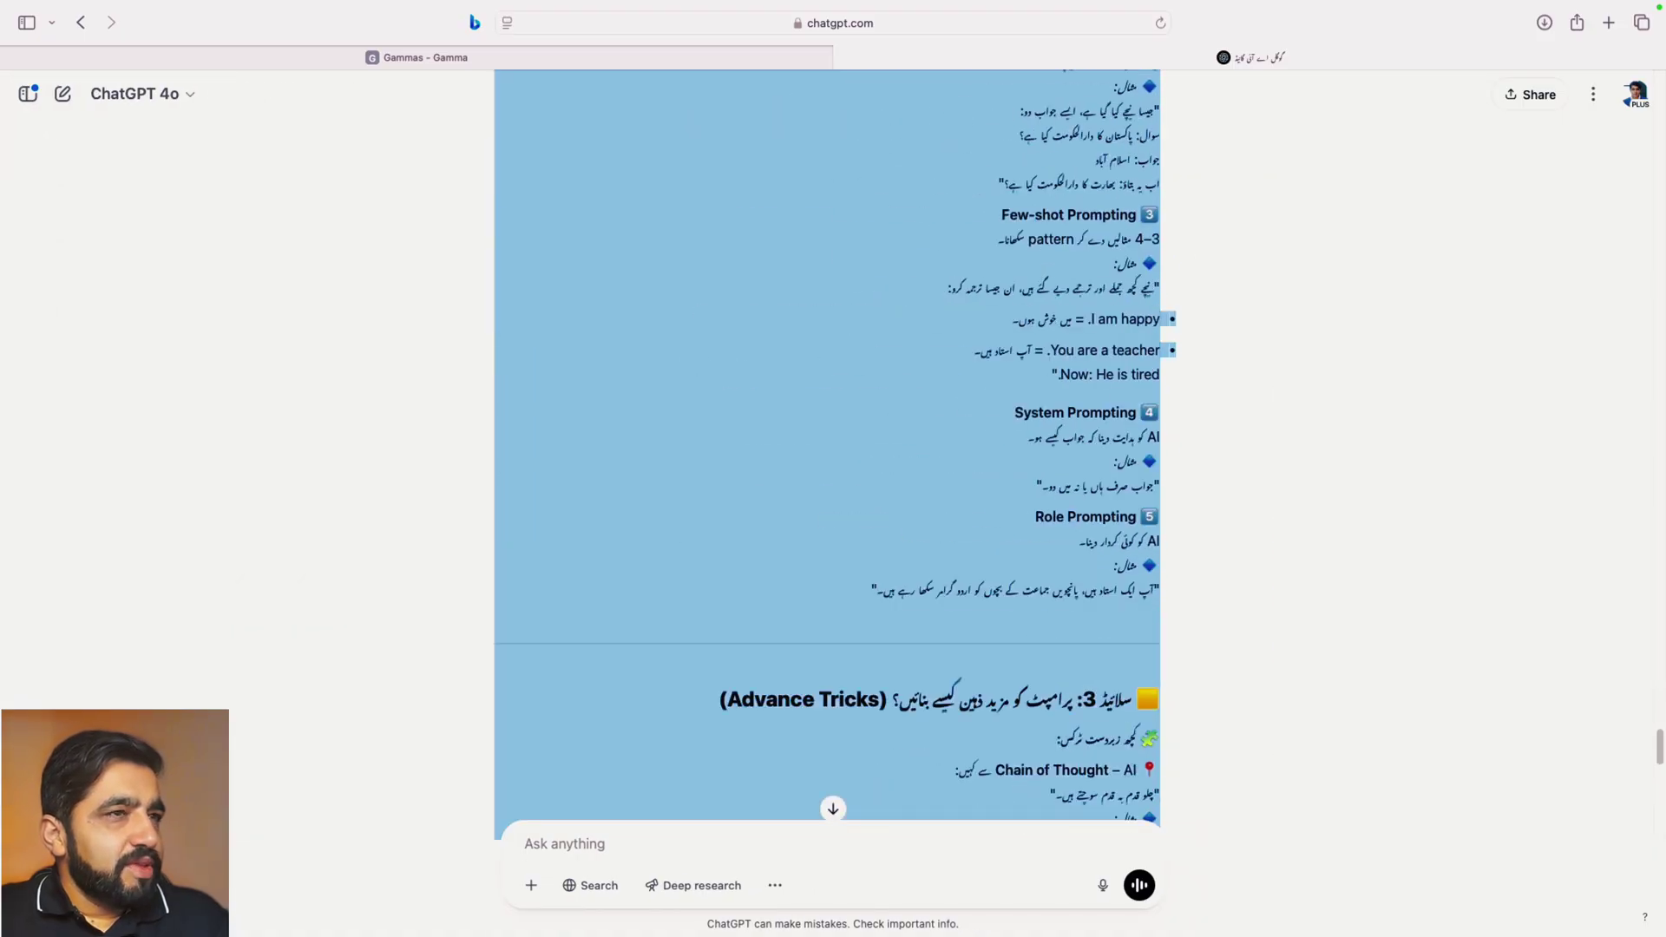
scroll(826, 452, down, 15)
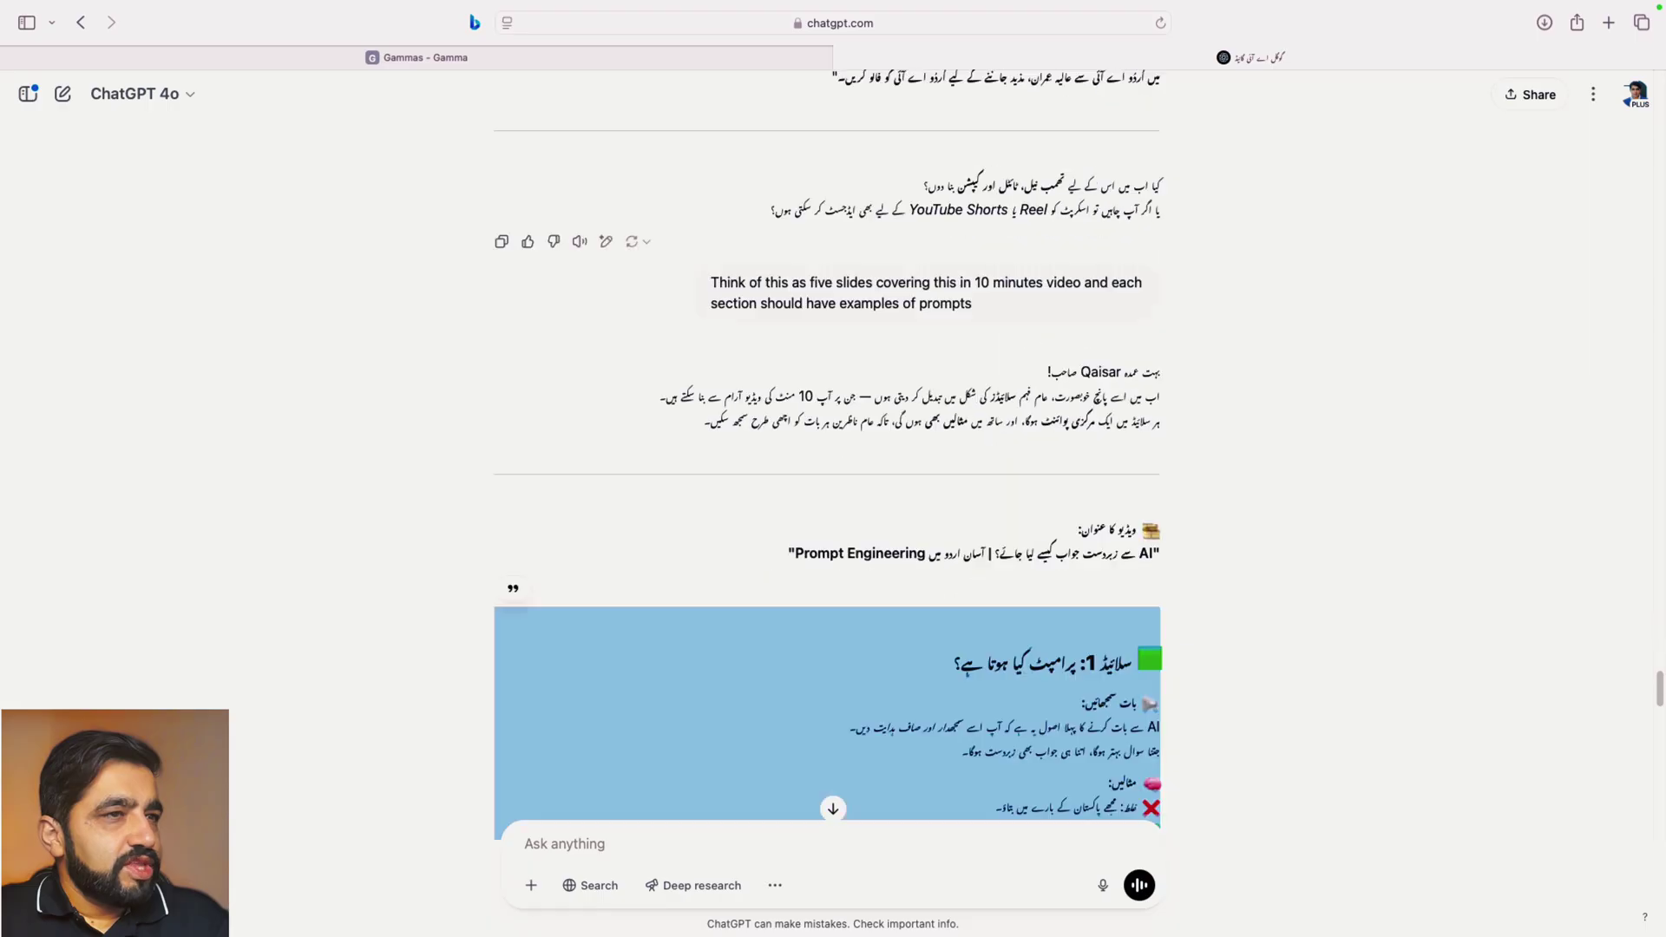
scroll(826, 452, down, 10)
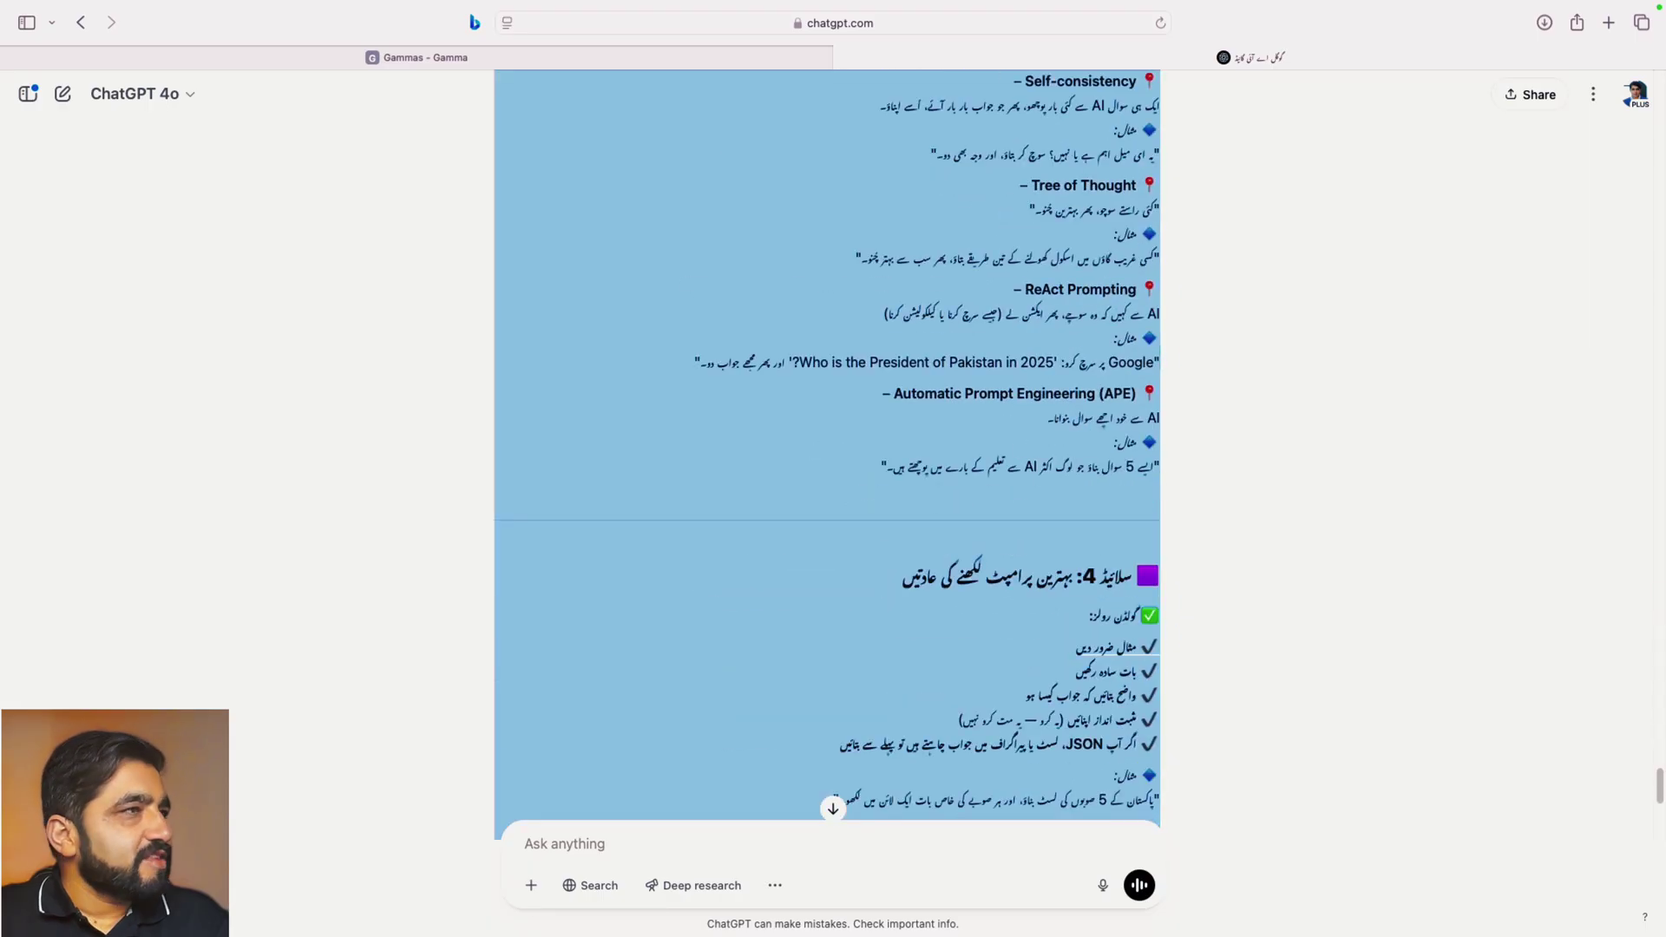
- Switch back to Gamma, start a new AI creation from pasted text and paste in the copied Urdu slide outline
key(ctrl+shift+Tab)
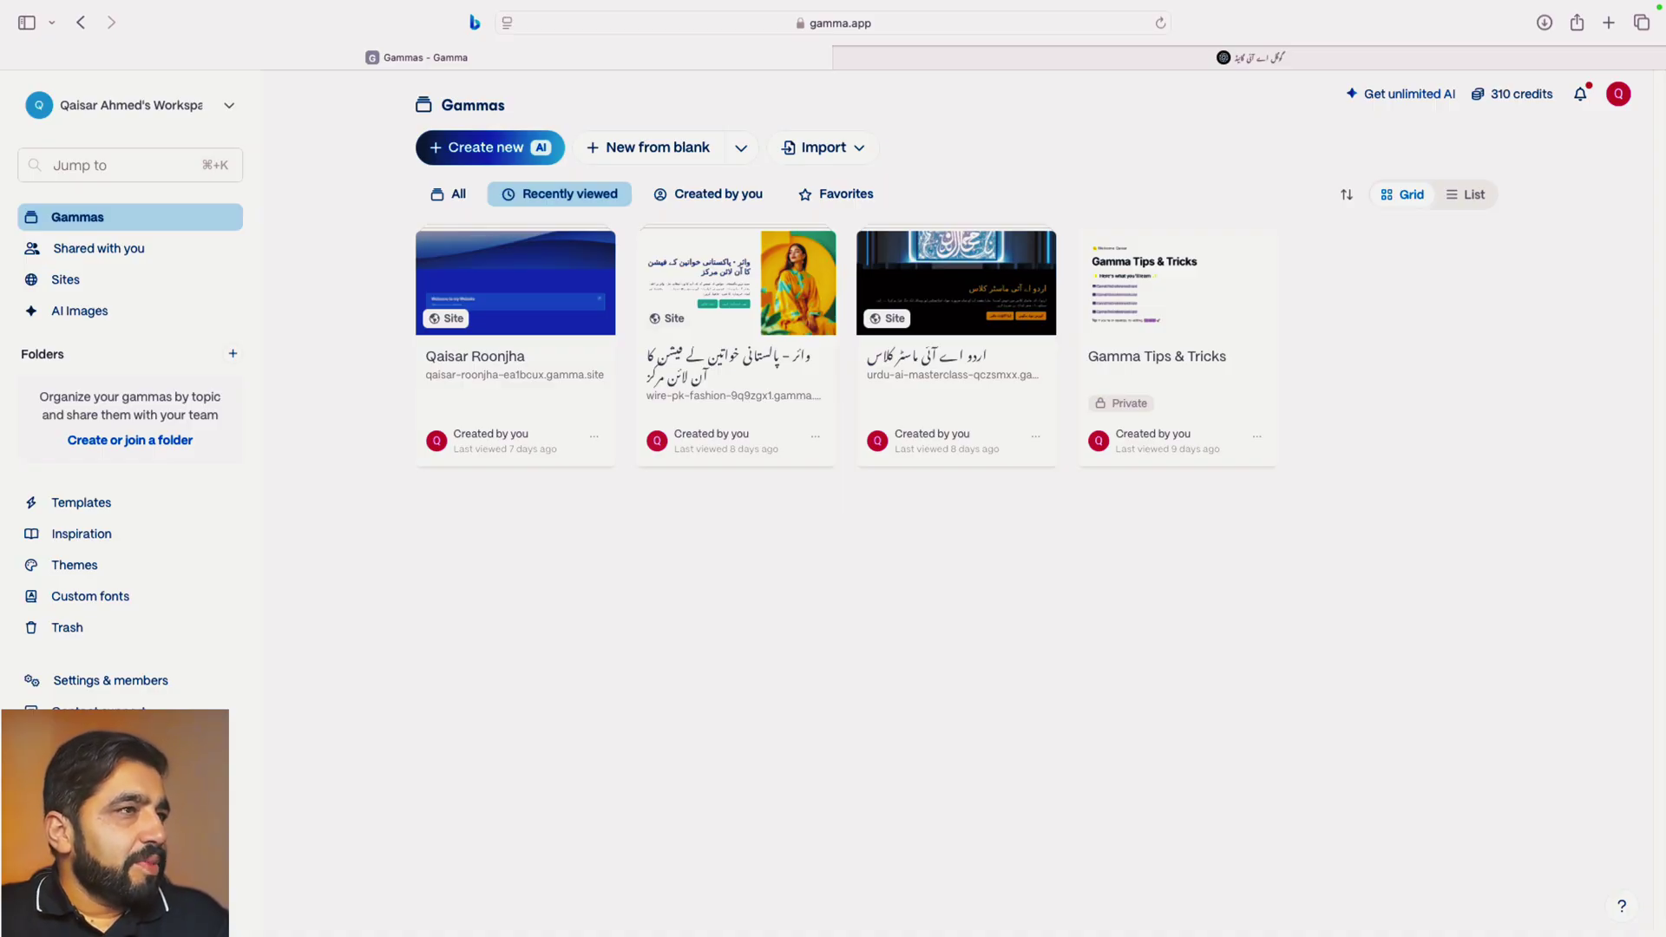
click(491, 147)
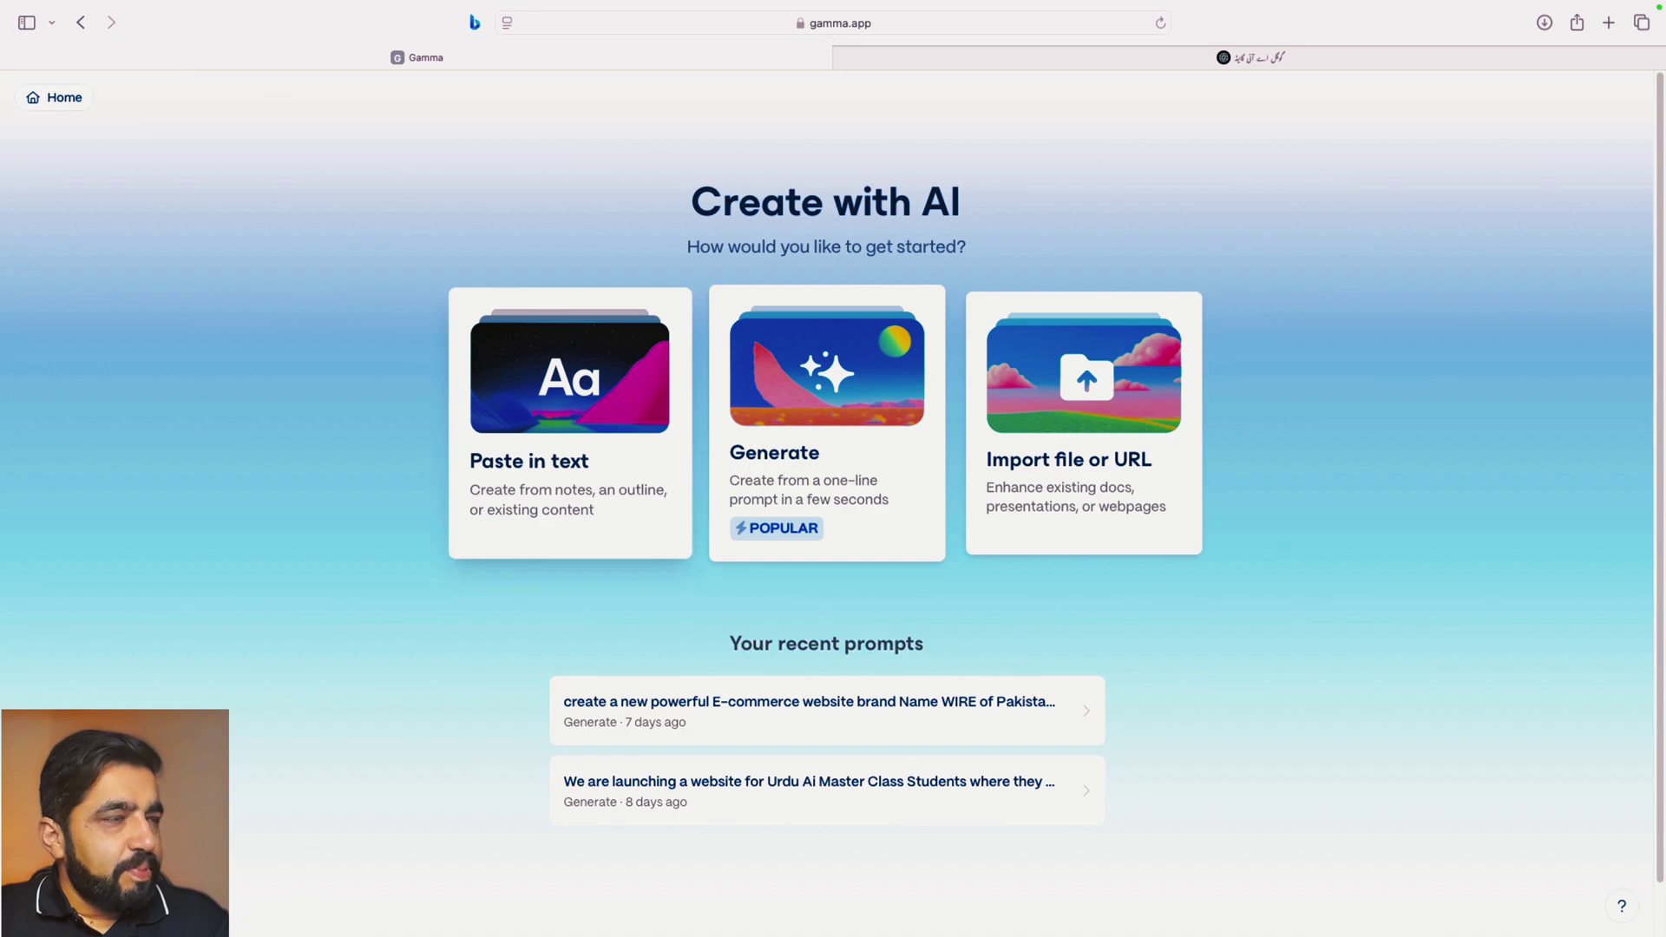
click(570, 416)
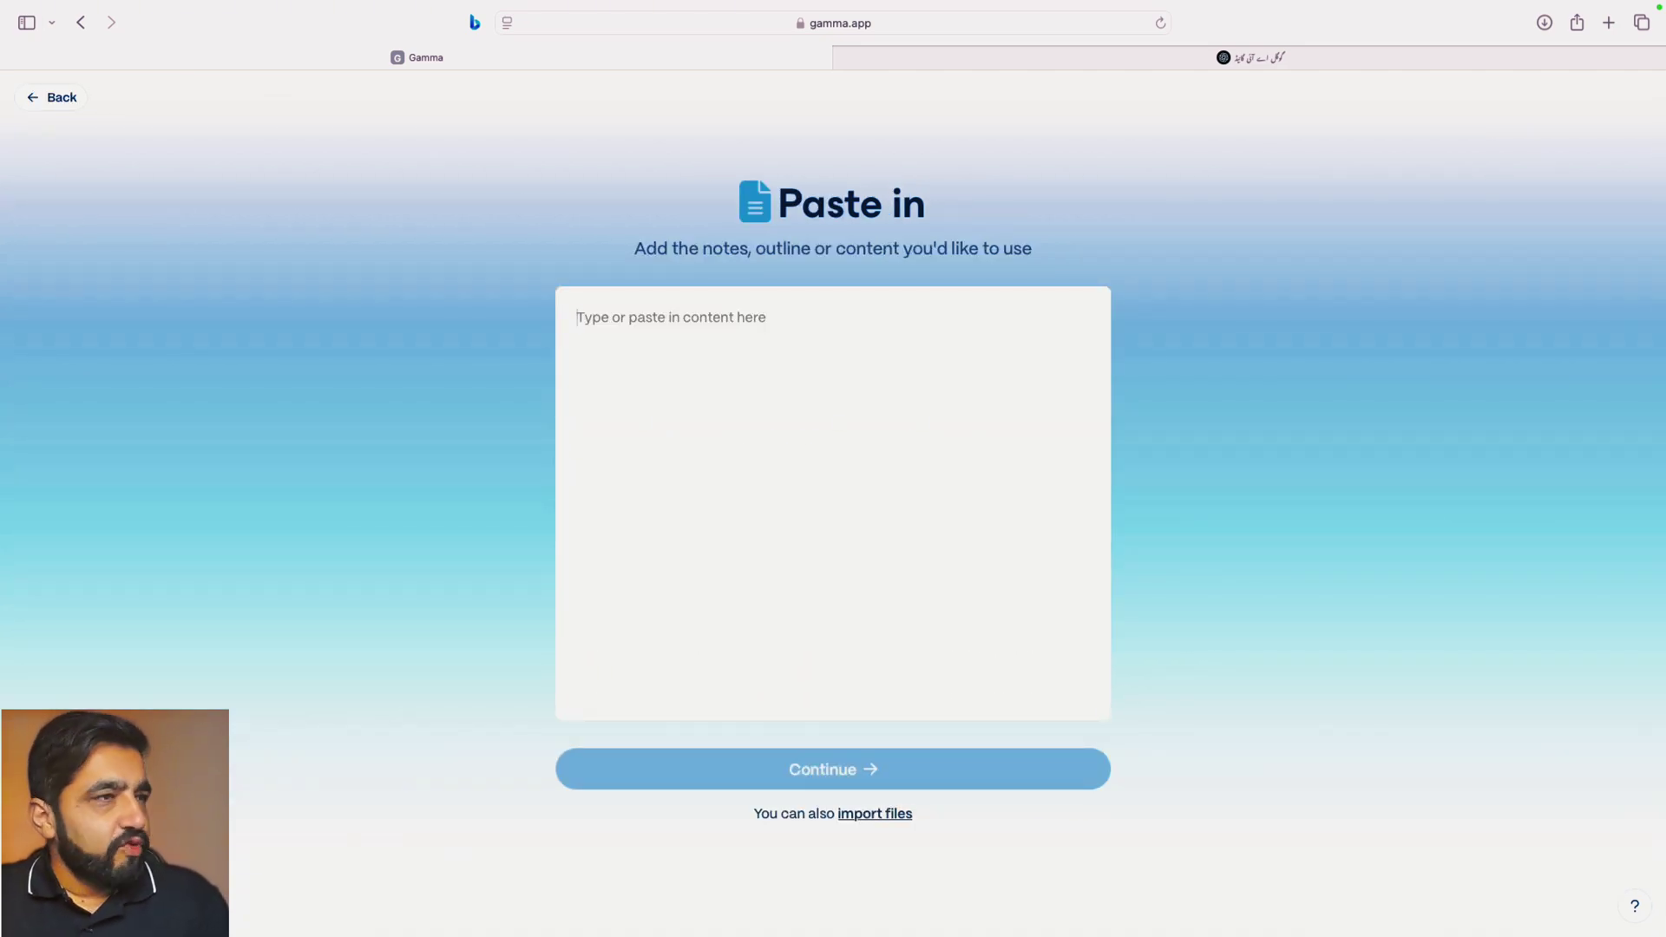
key(super+v)
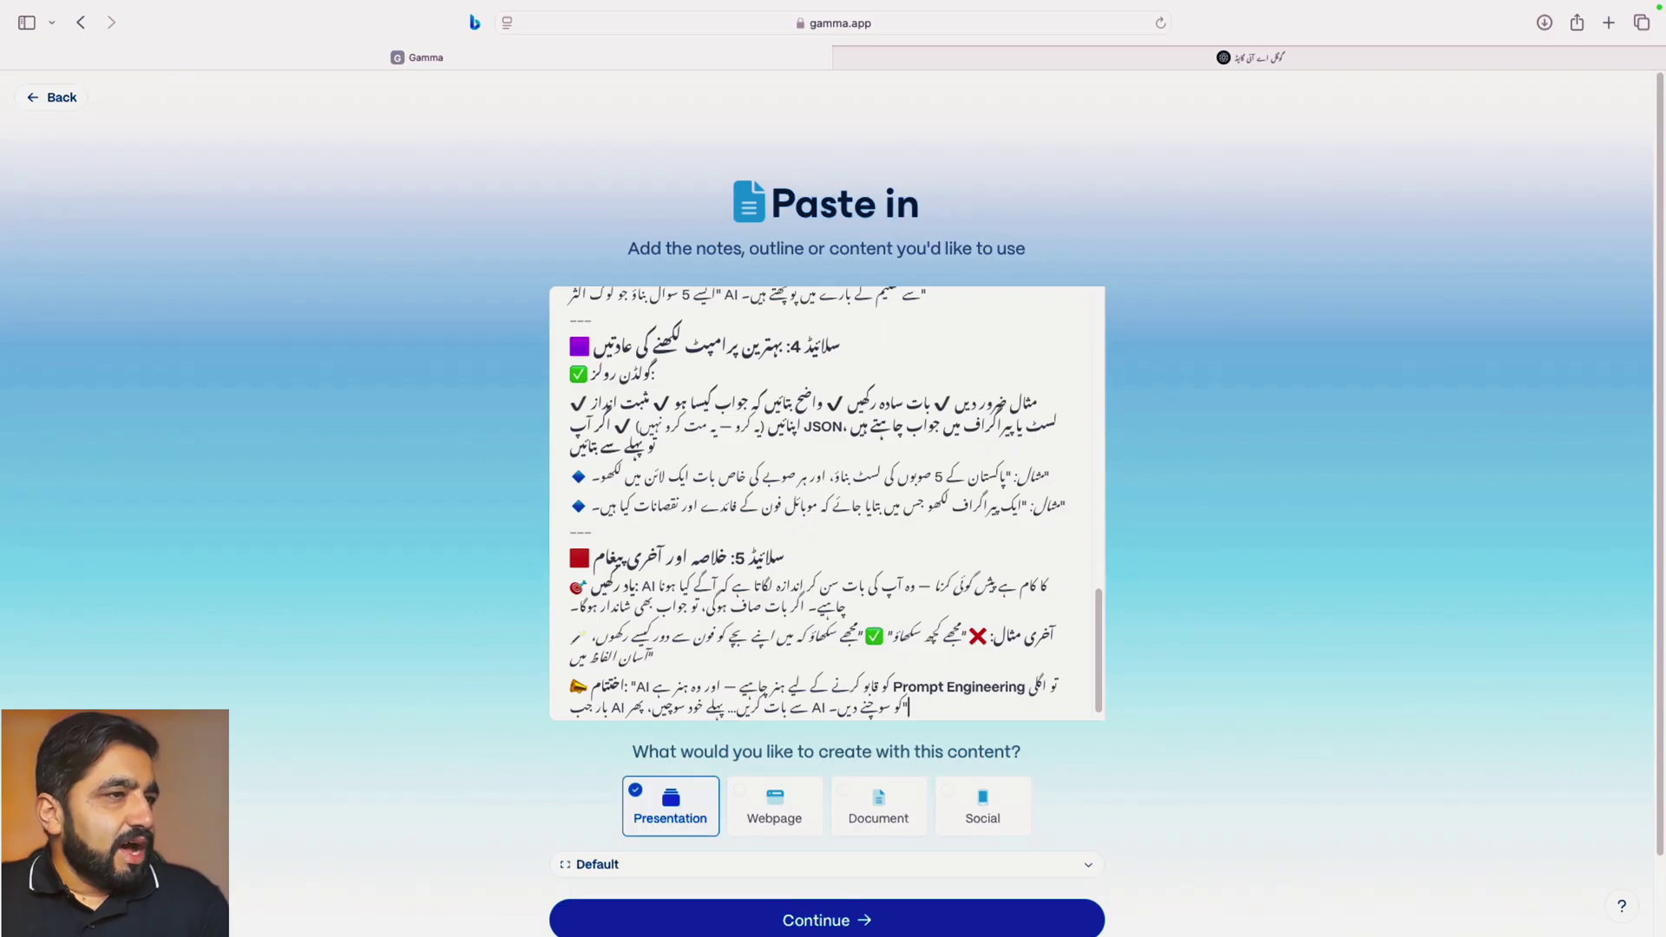
scroll(827, 504, down, 2)
scroll(827, 504, up, 3)
scroll(827, 416, up, 10)
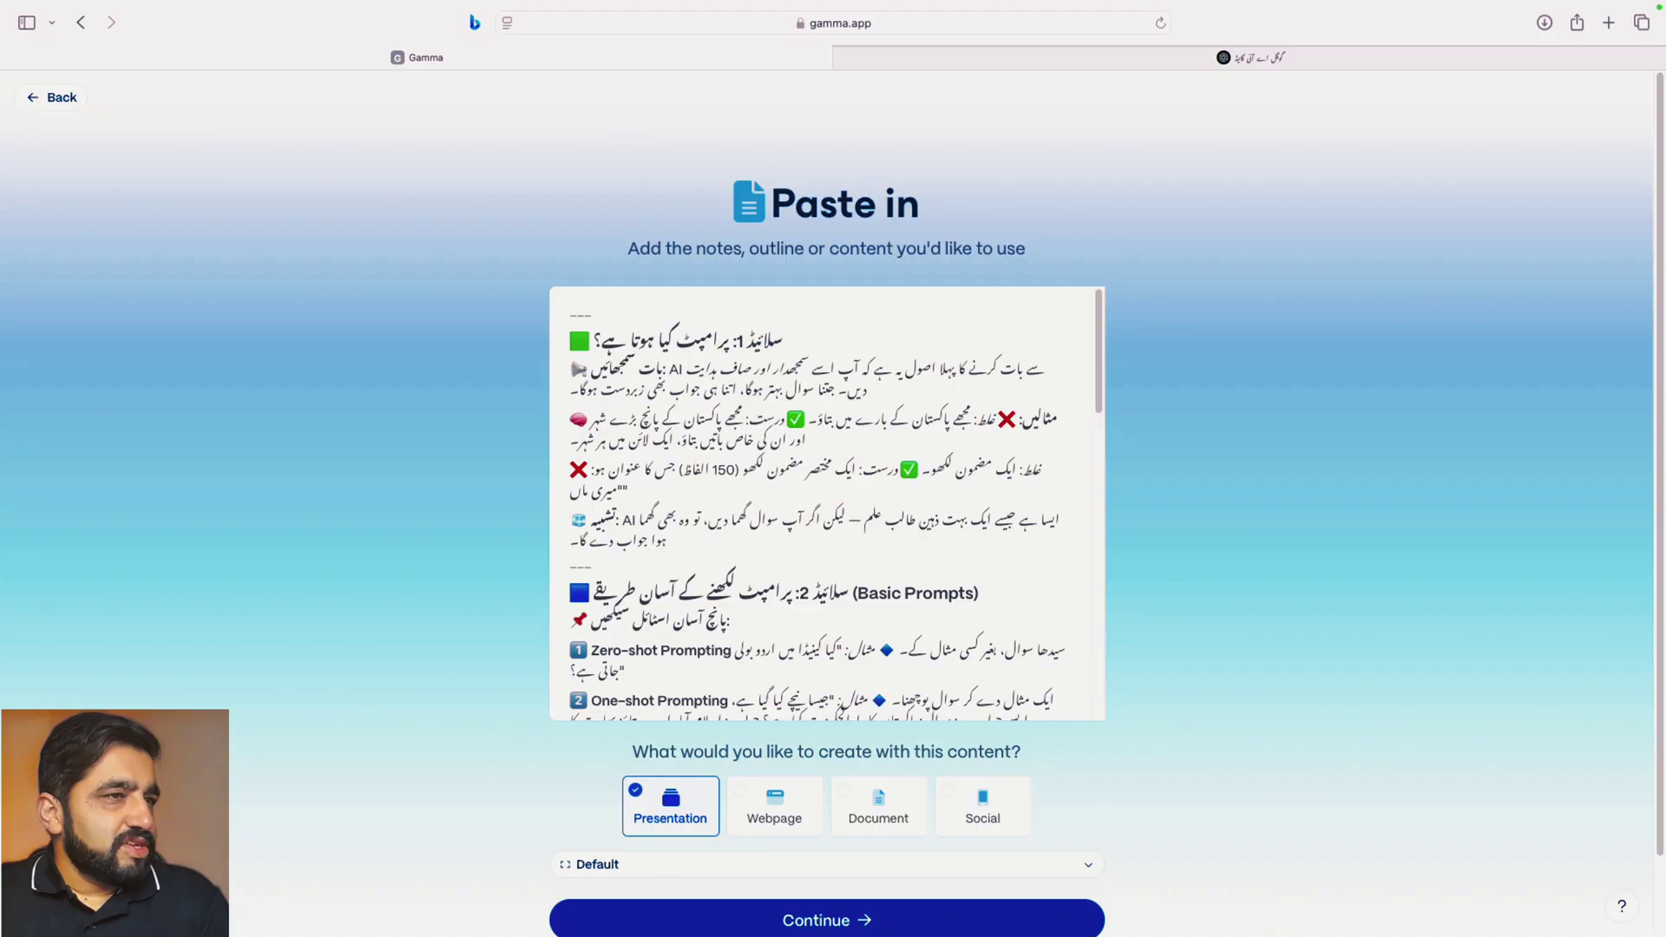
scroll(827, 503, down, 15)
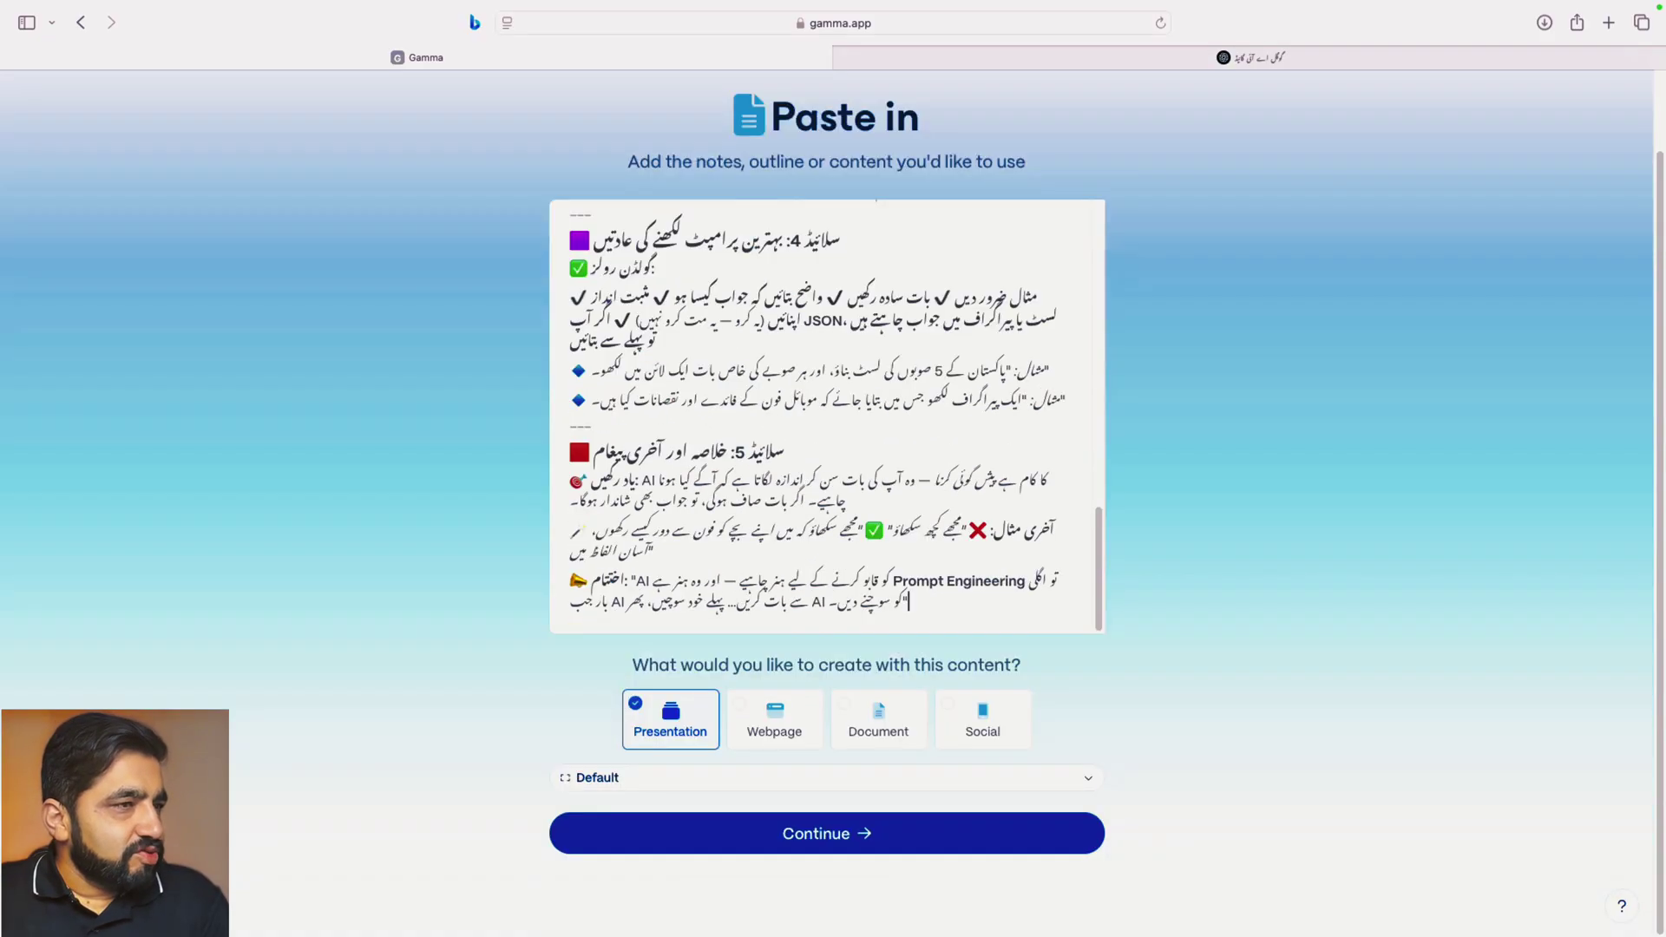
scroll(826, 416, up, 2)
scroll(827, 416, down, 2)
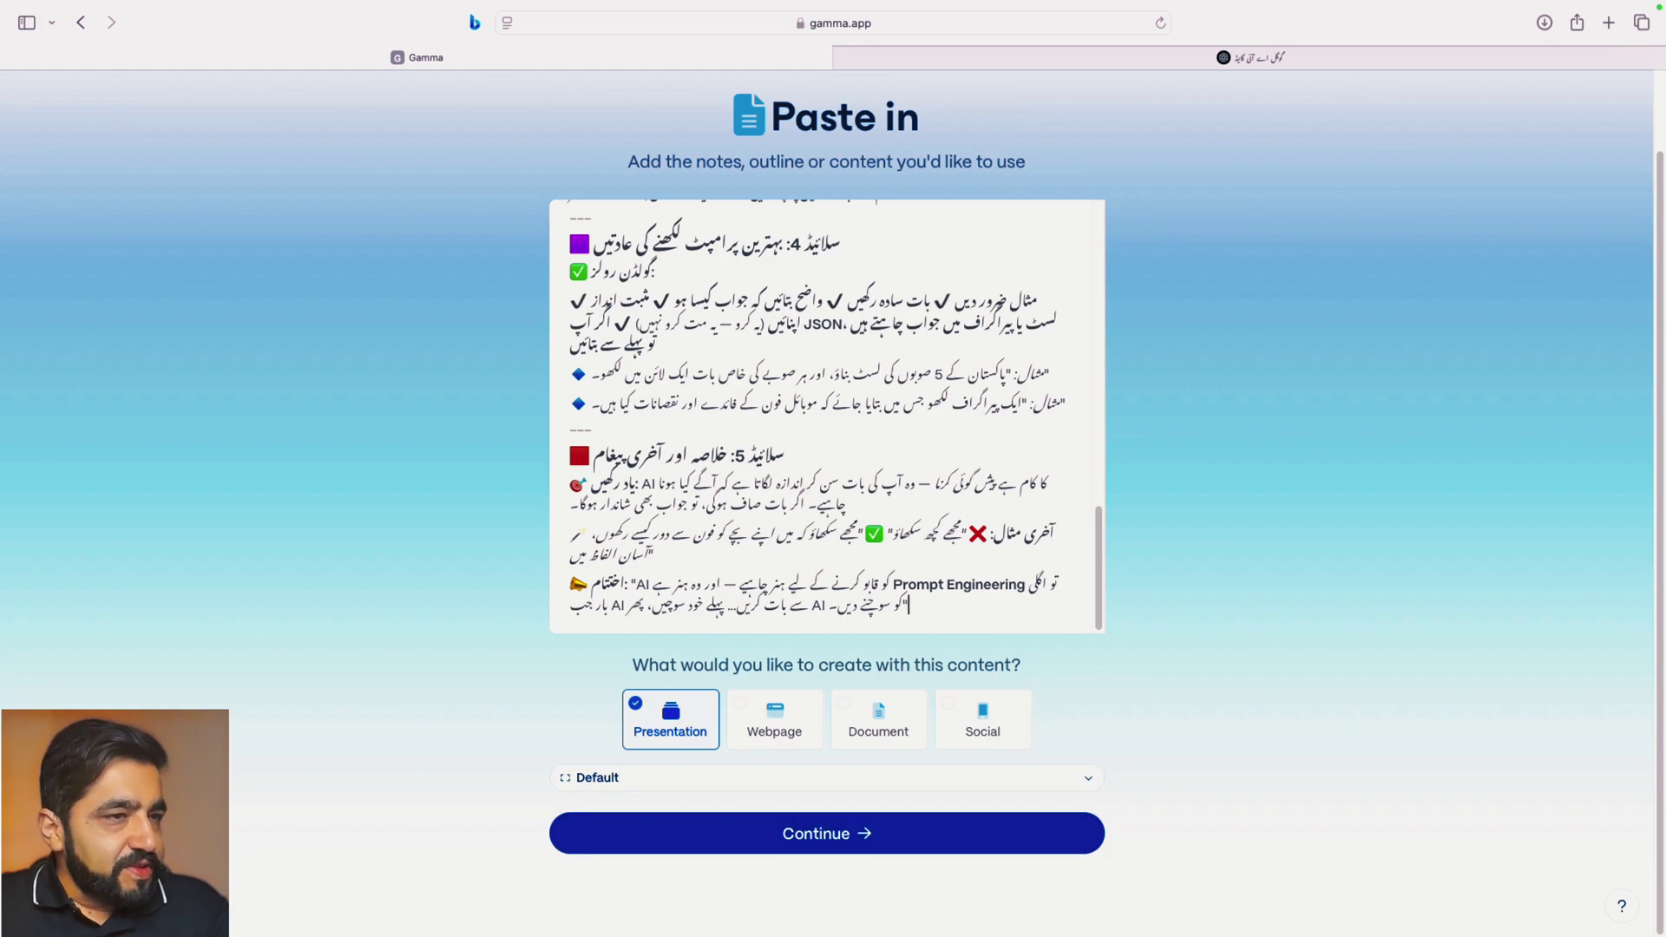
- Set the presentation's page style to Traditional and continue to the prompt editor
click(599, 778)
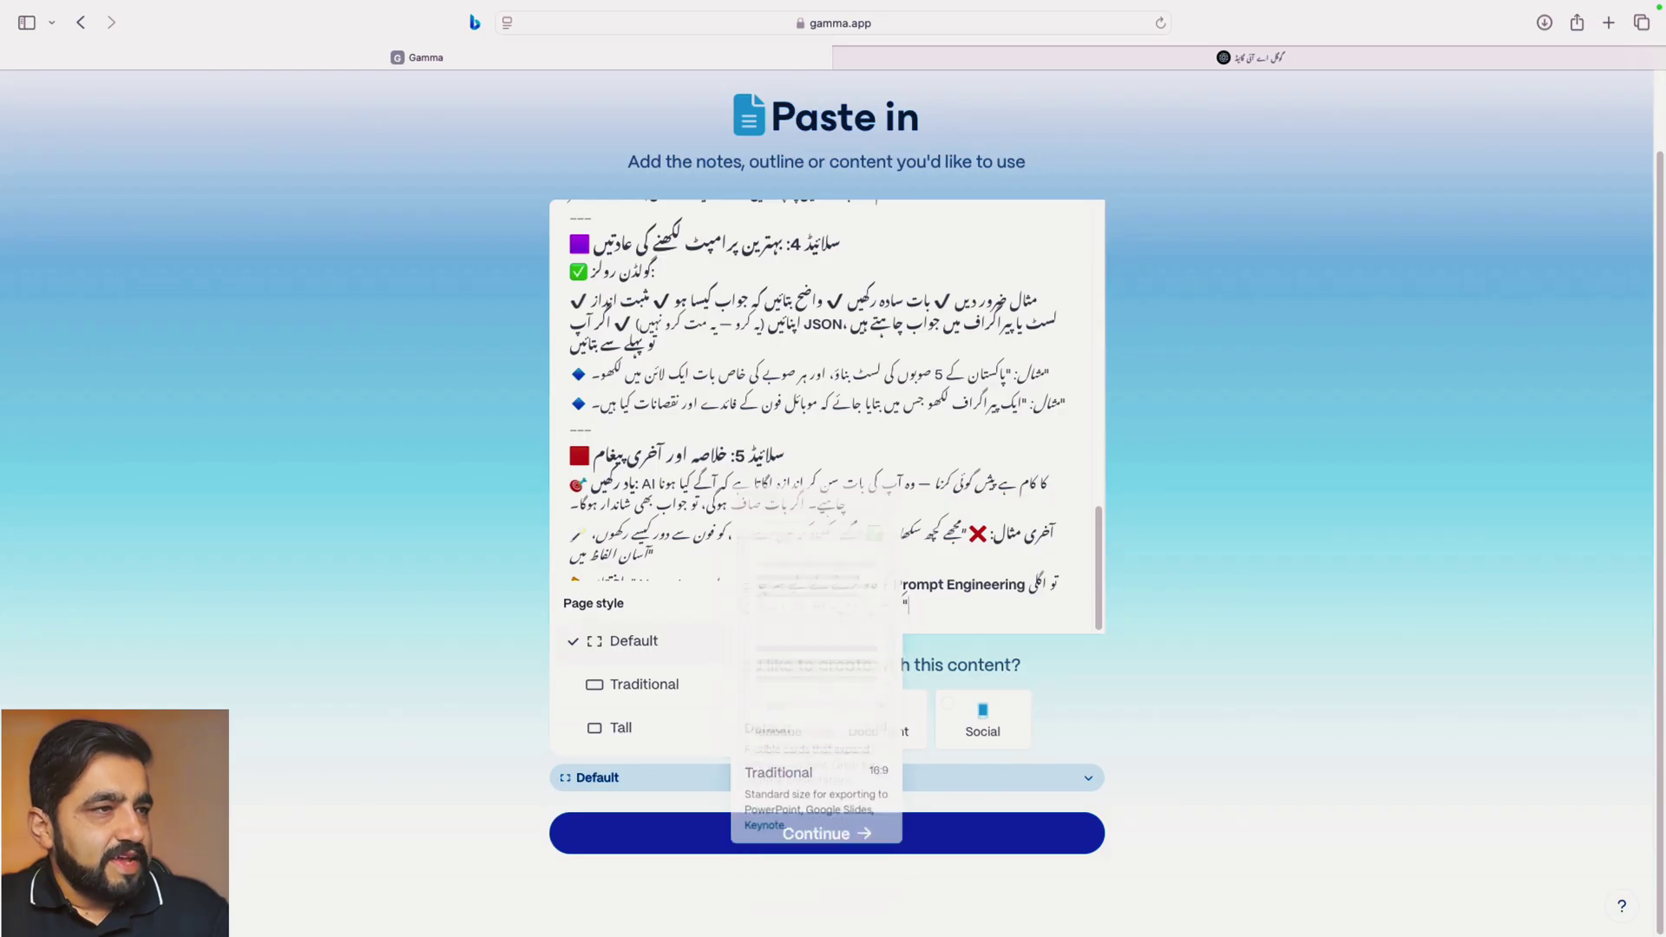
click(644, 683)
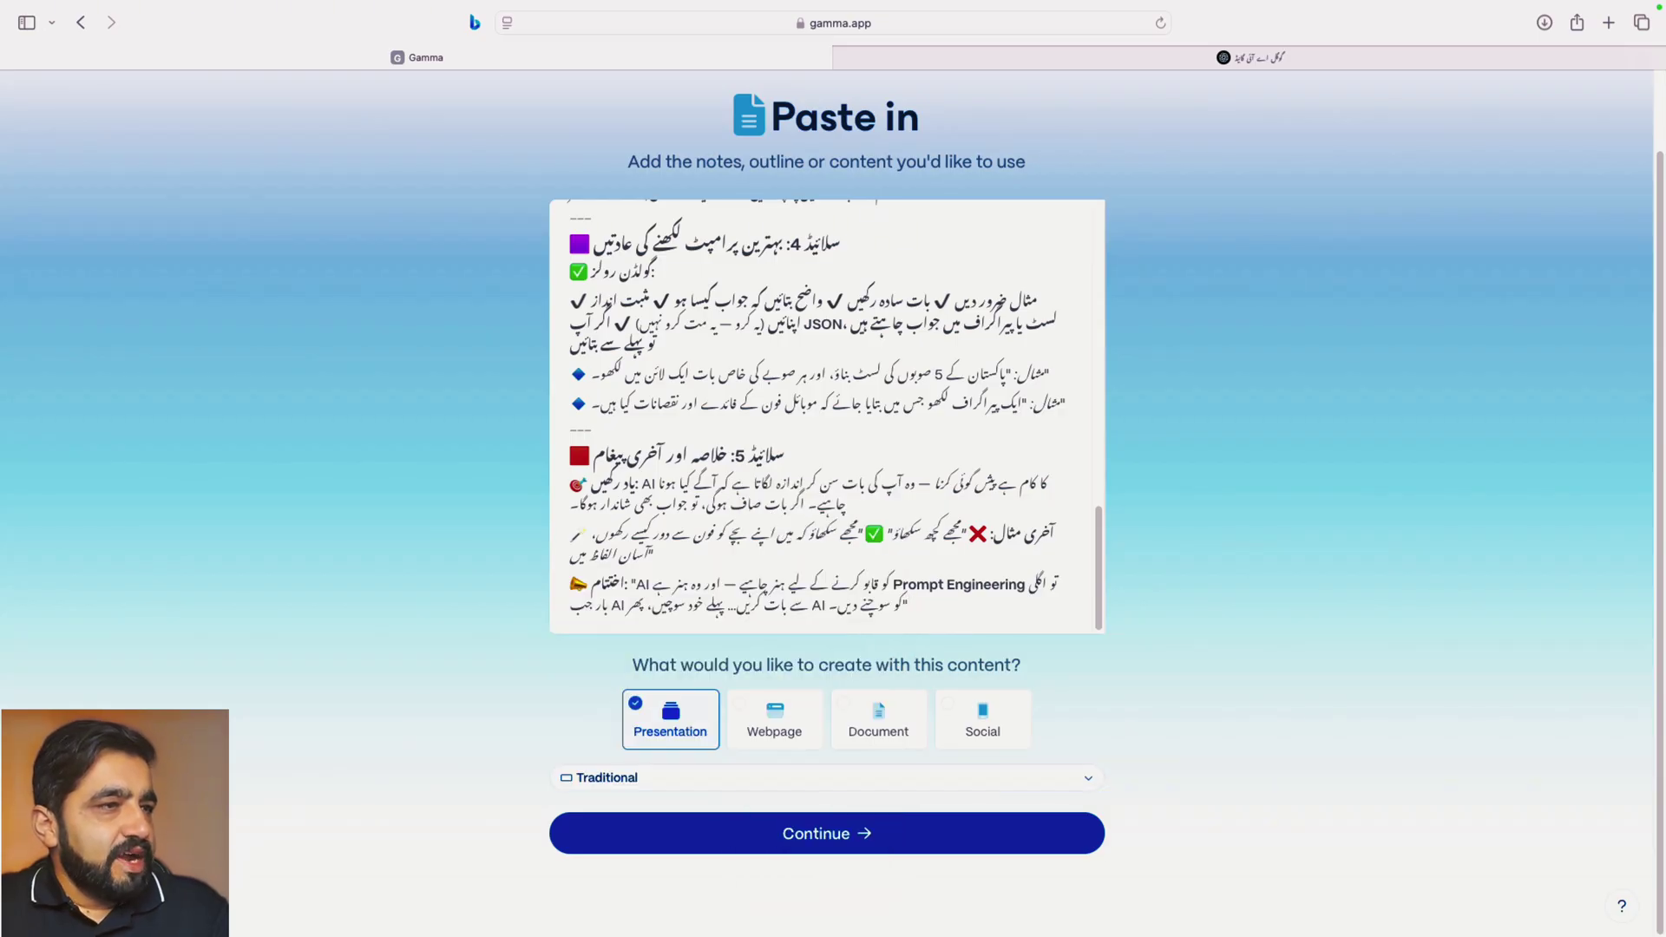
click(644, 778)
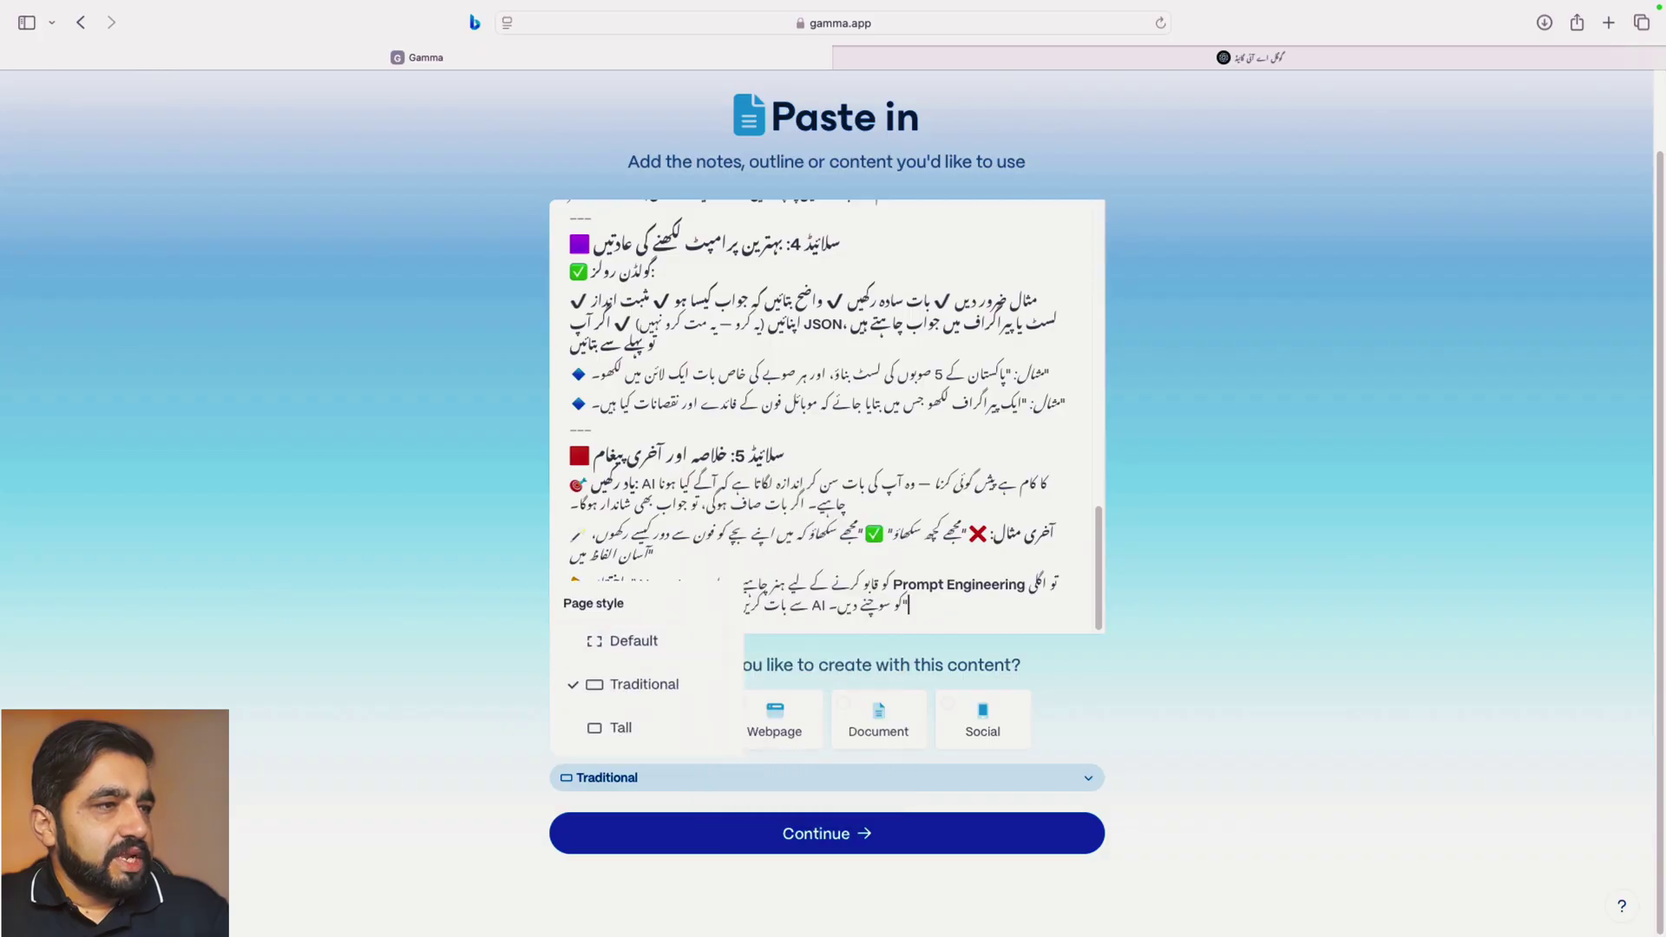
click(644, 684)
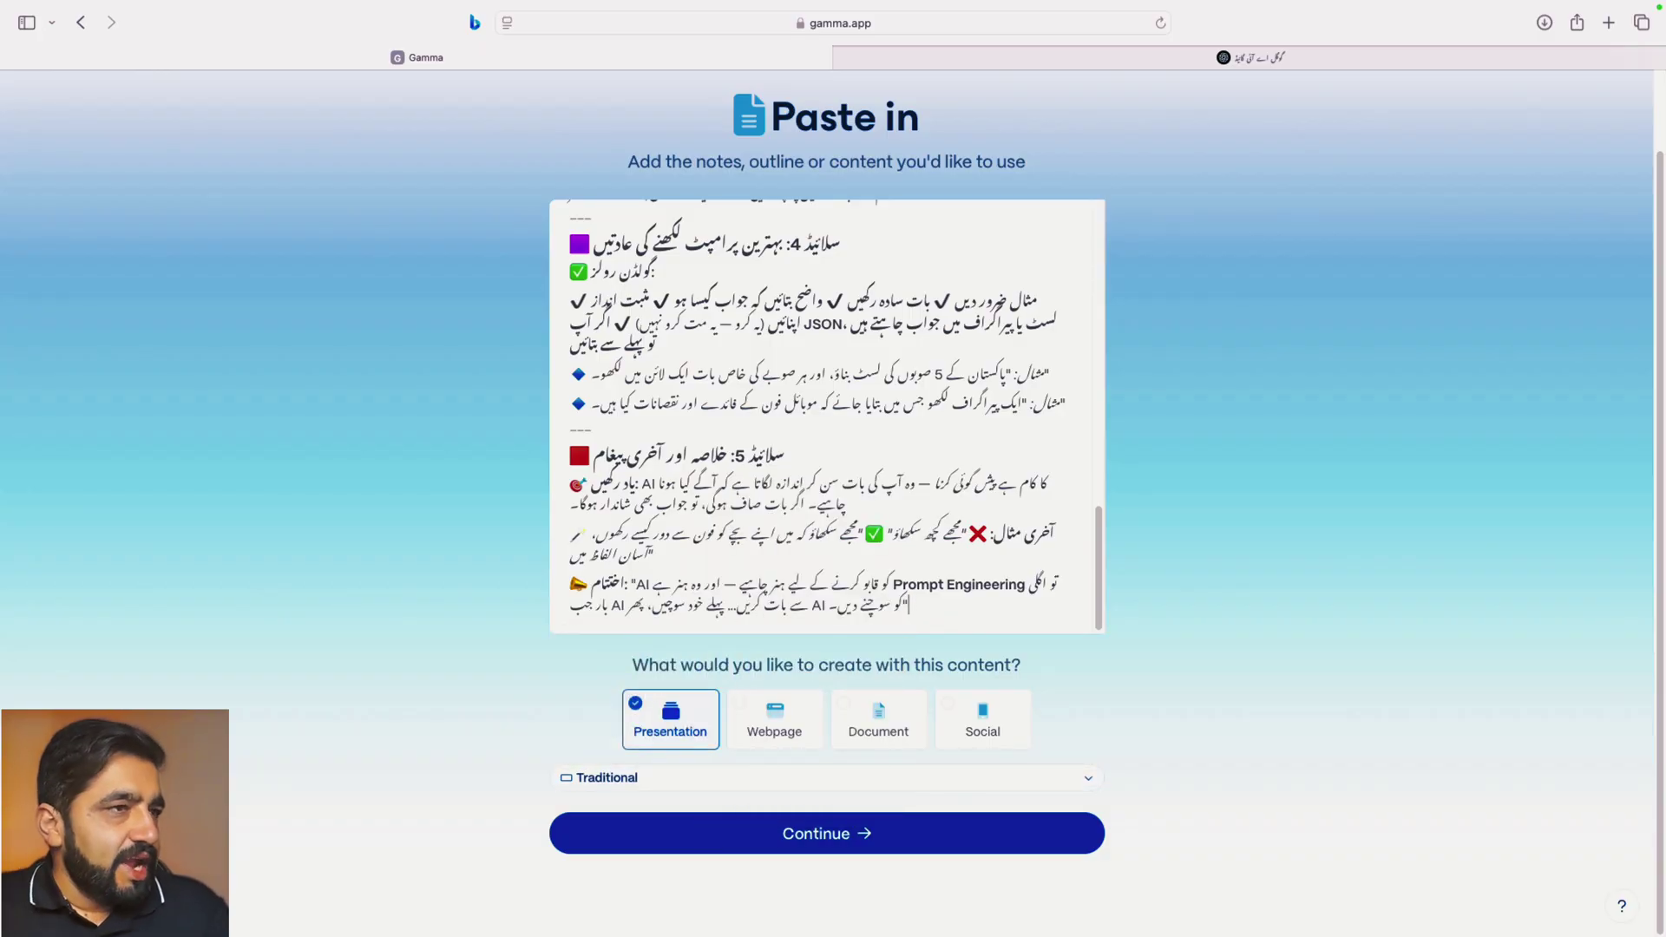
click(644, 777)
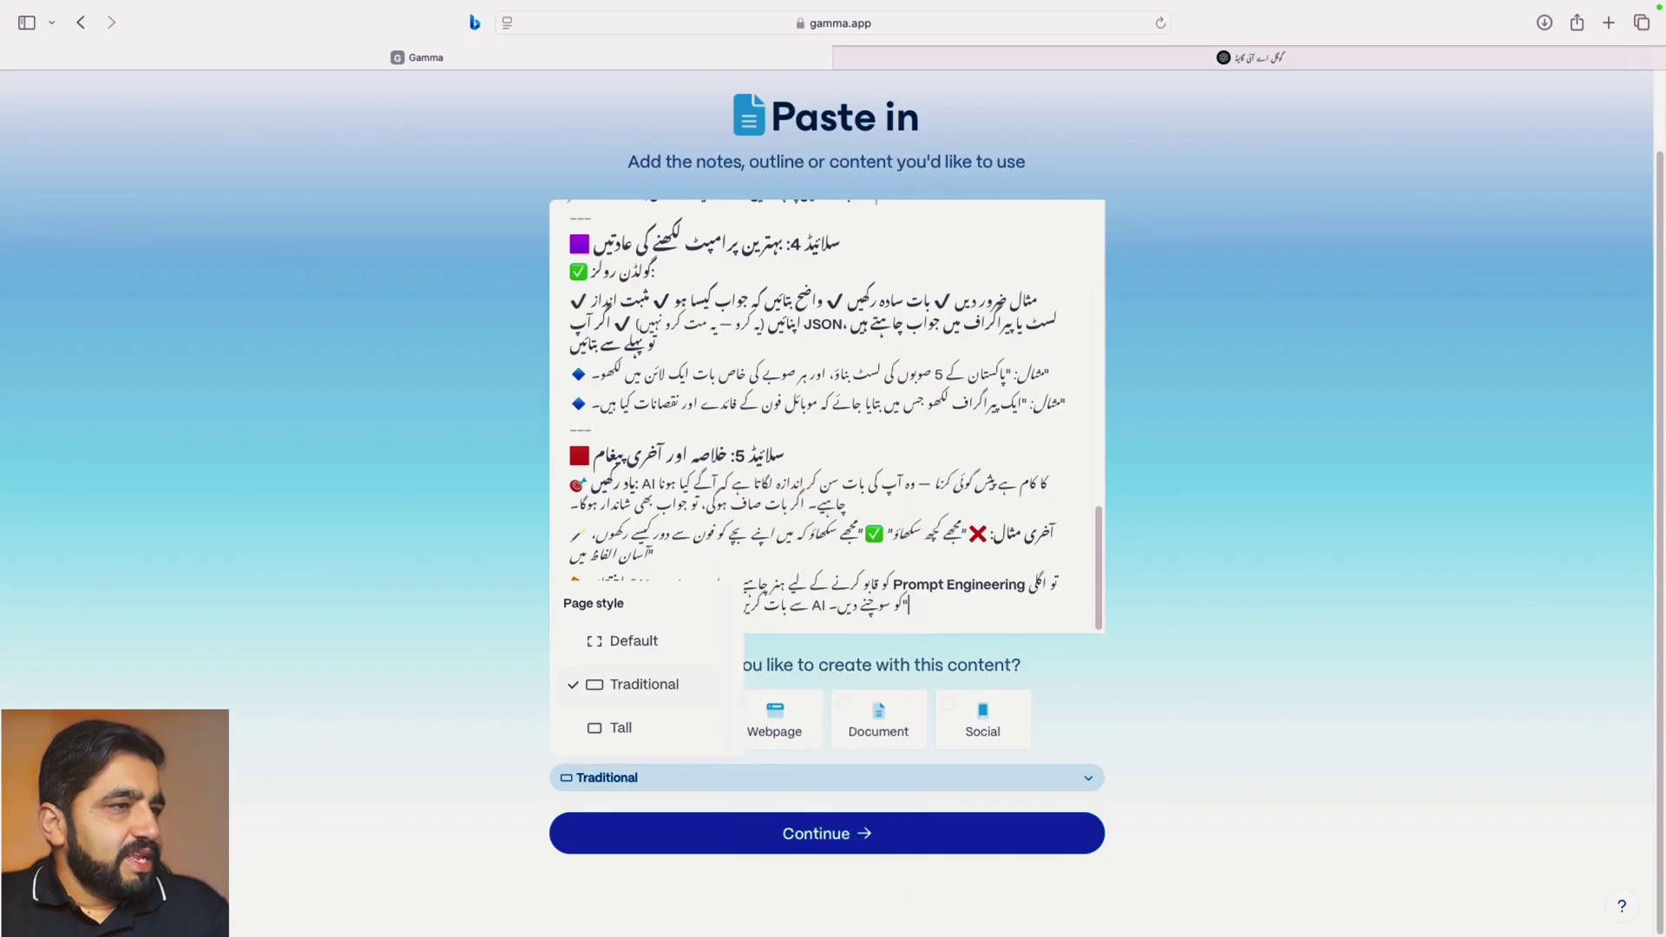
click(644, 684)
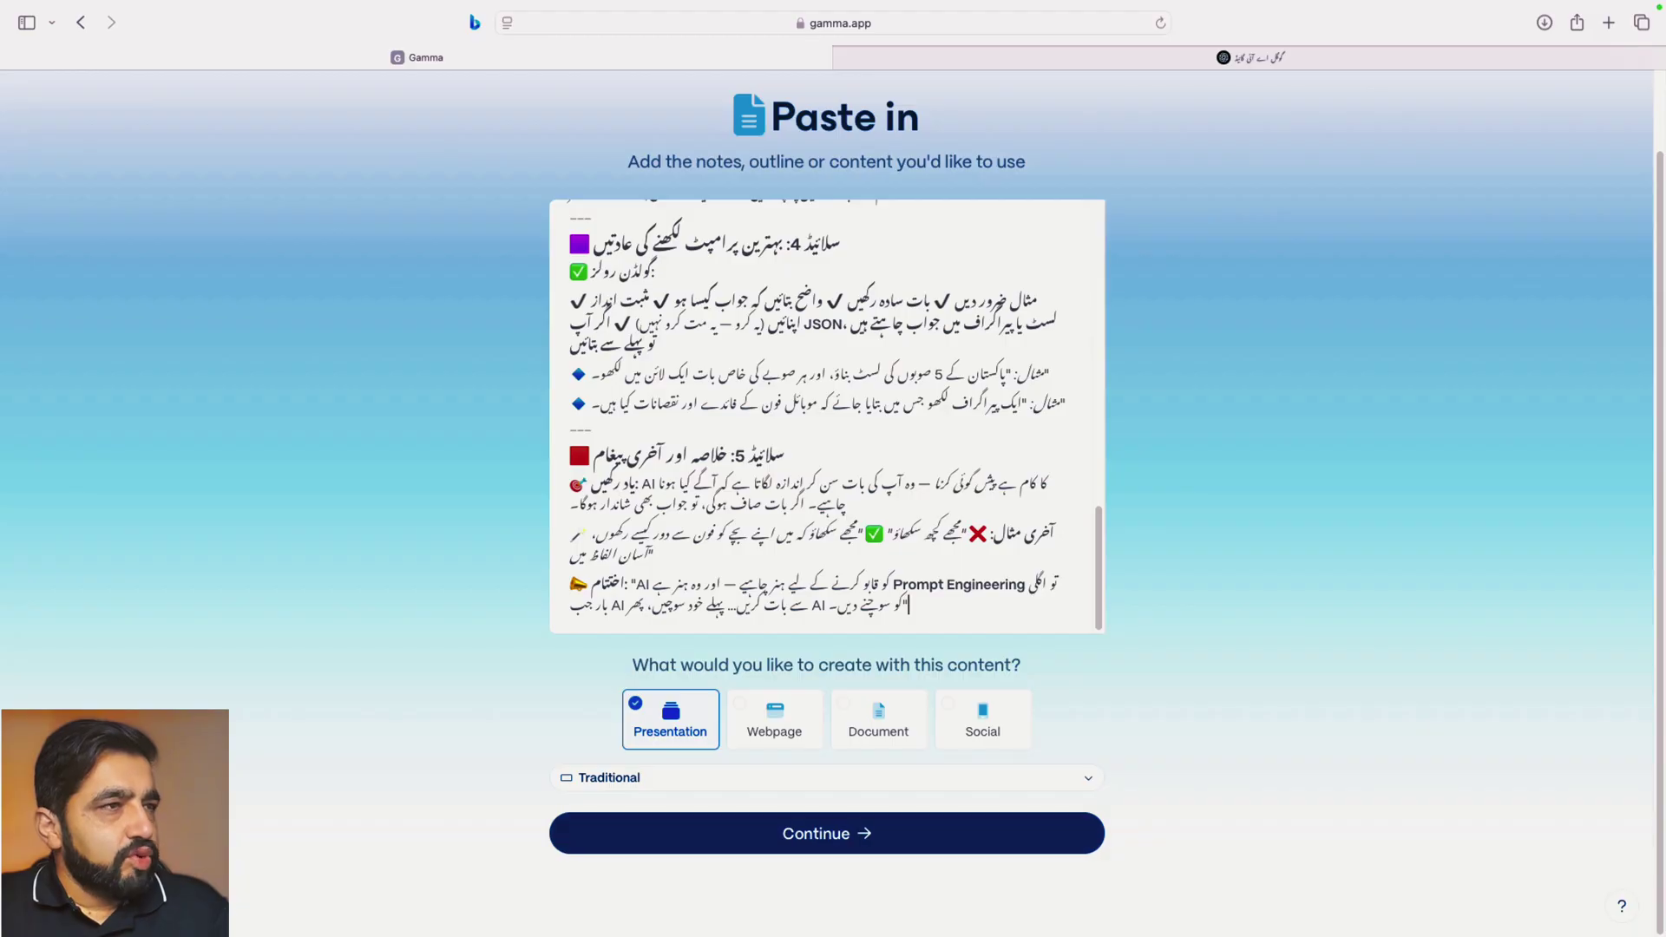
click(826, 833)
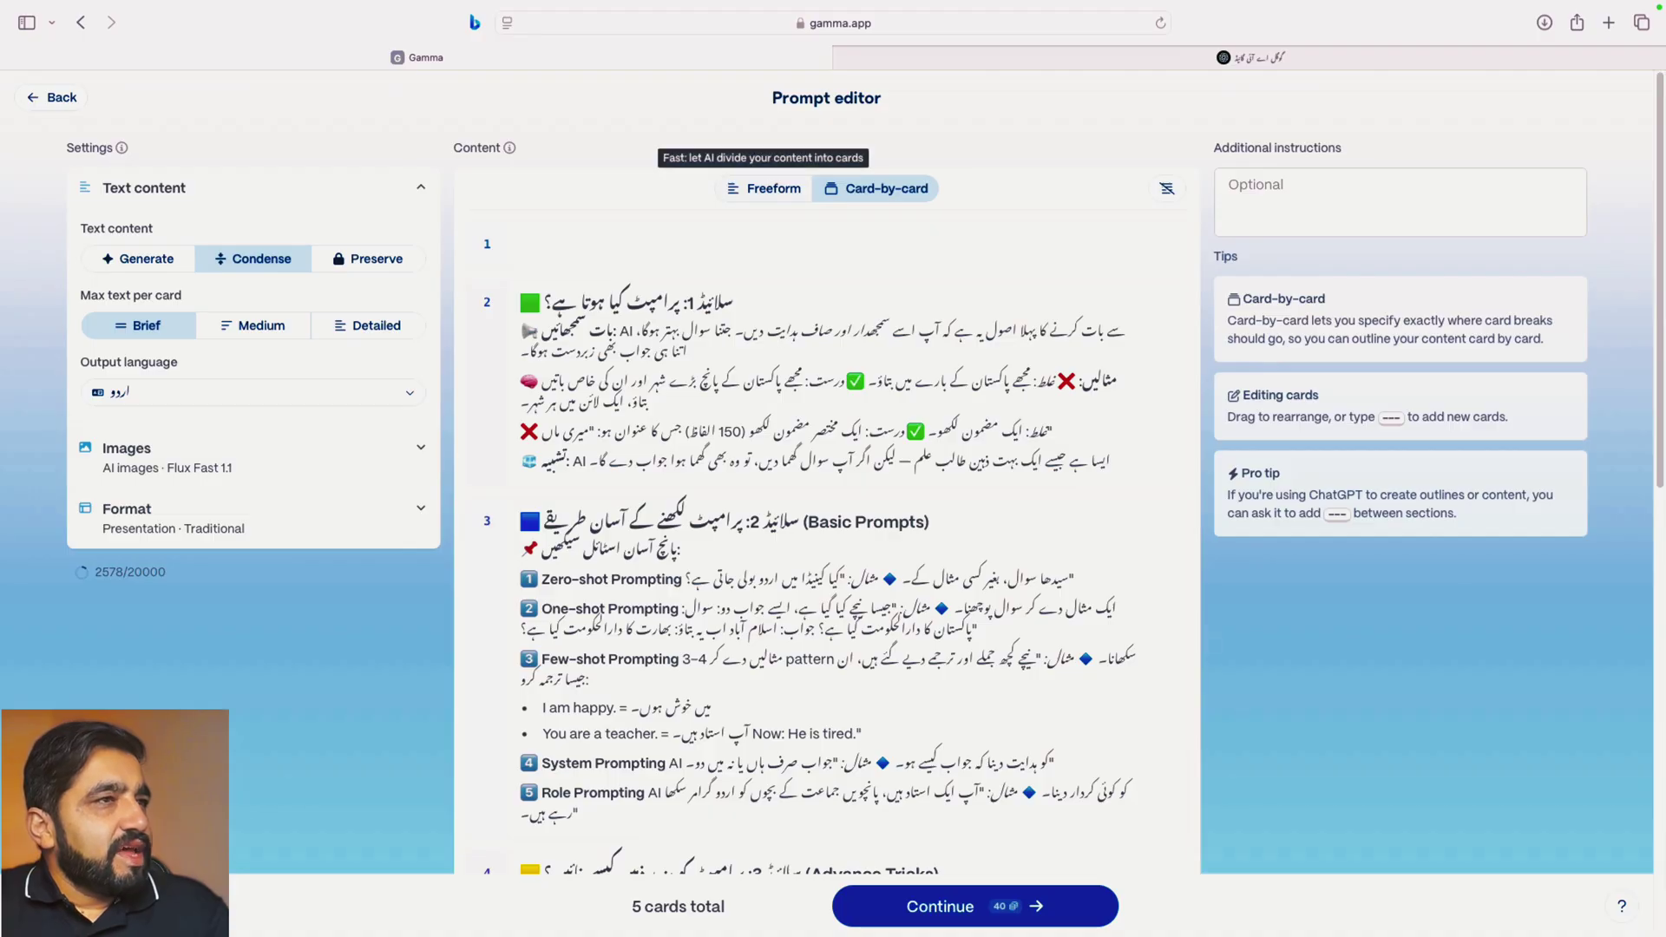
- Compare the Freeform and Card-by-card content views, and review the slide text card by card
click(763, 188)
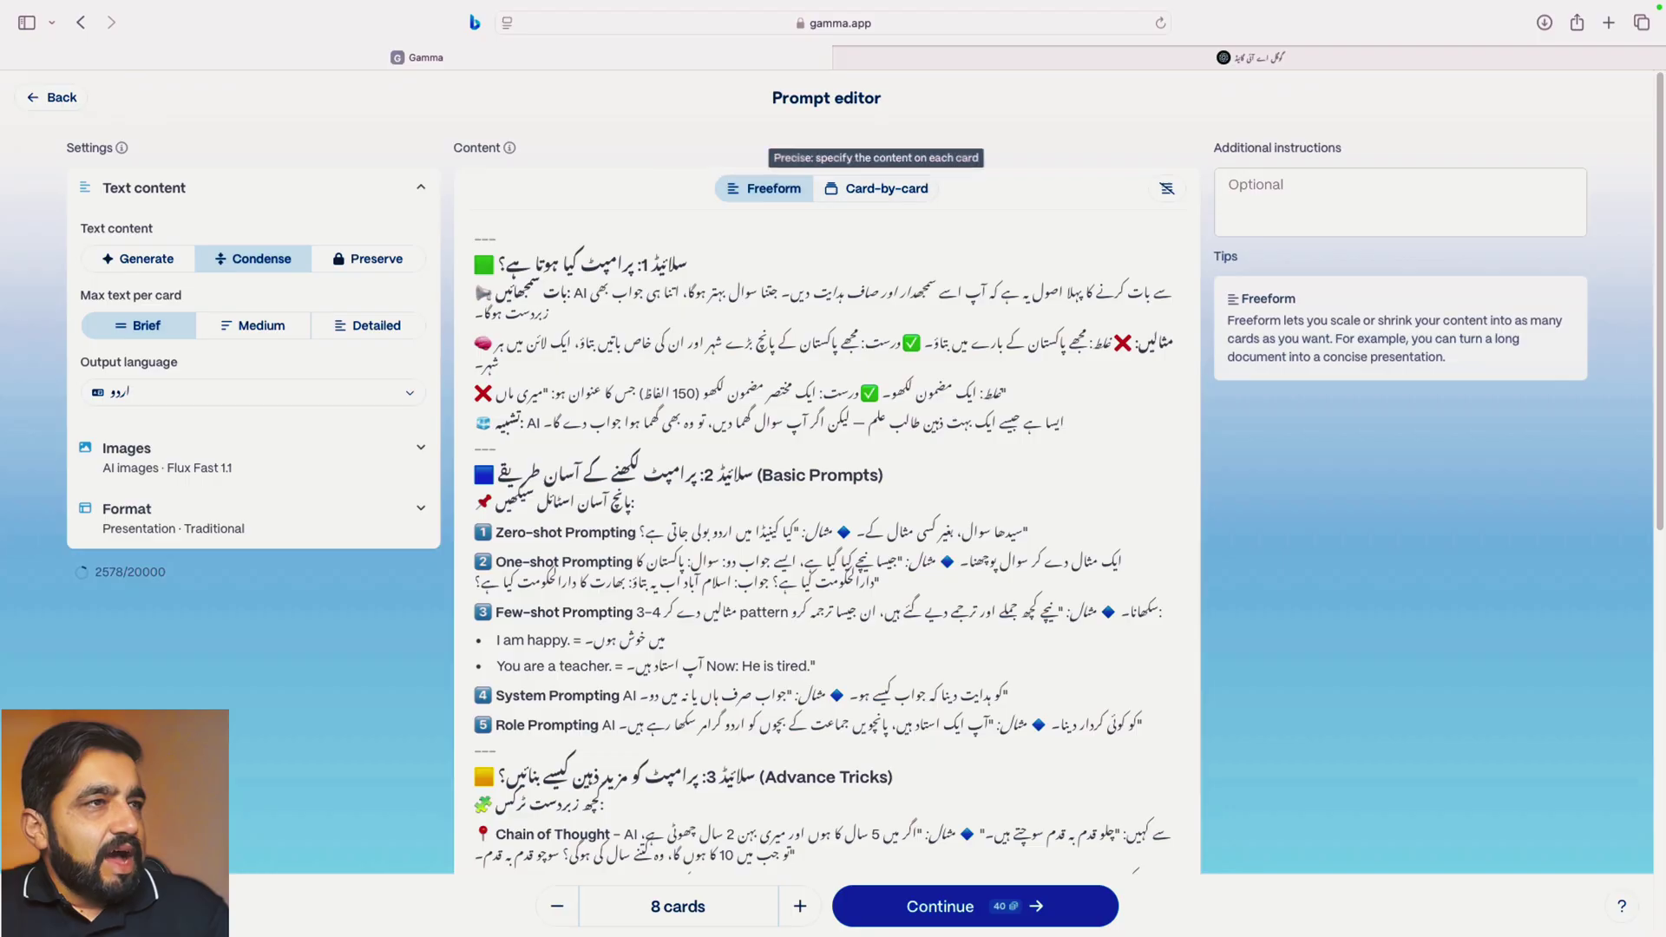
click(879, 189)
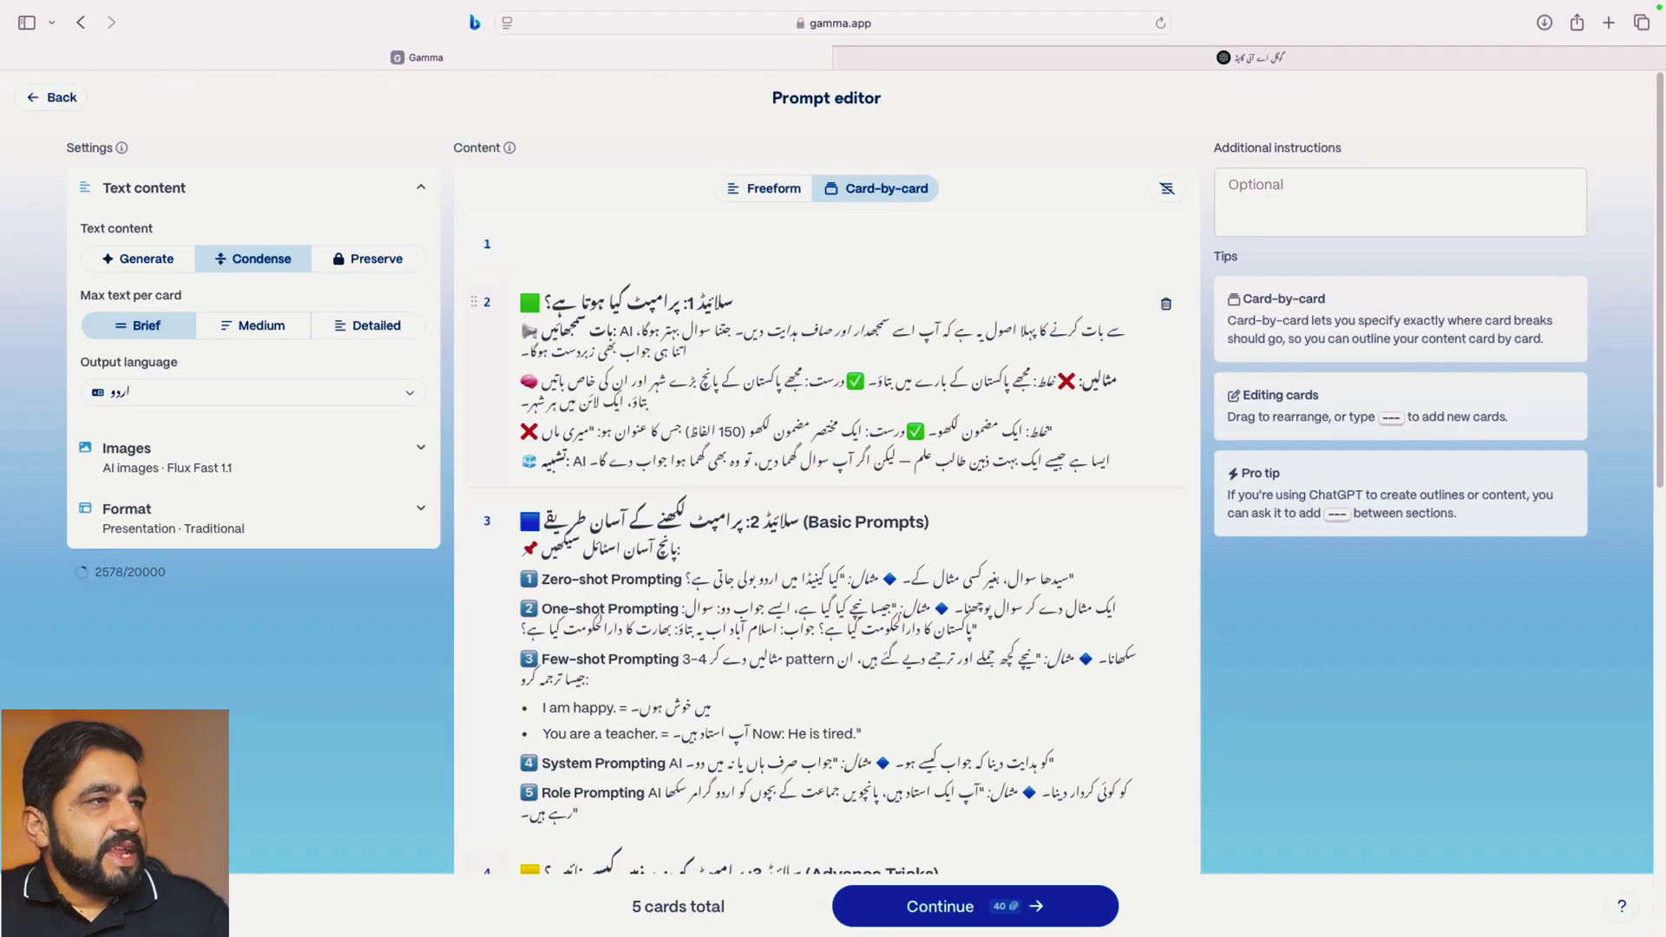
scroll(824, 521, down, 3)
scroll(824, 520, down, 10)
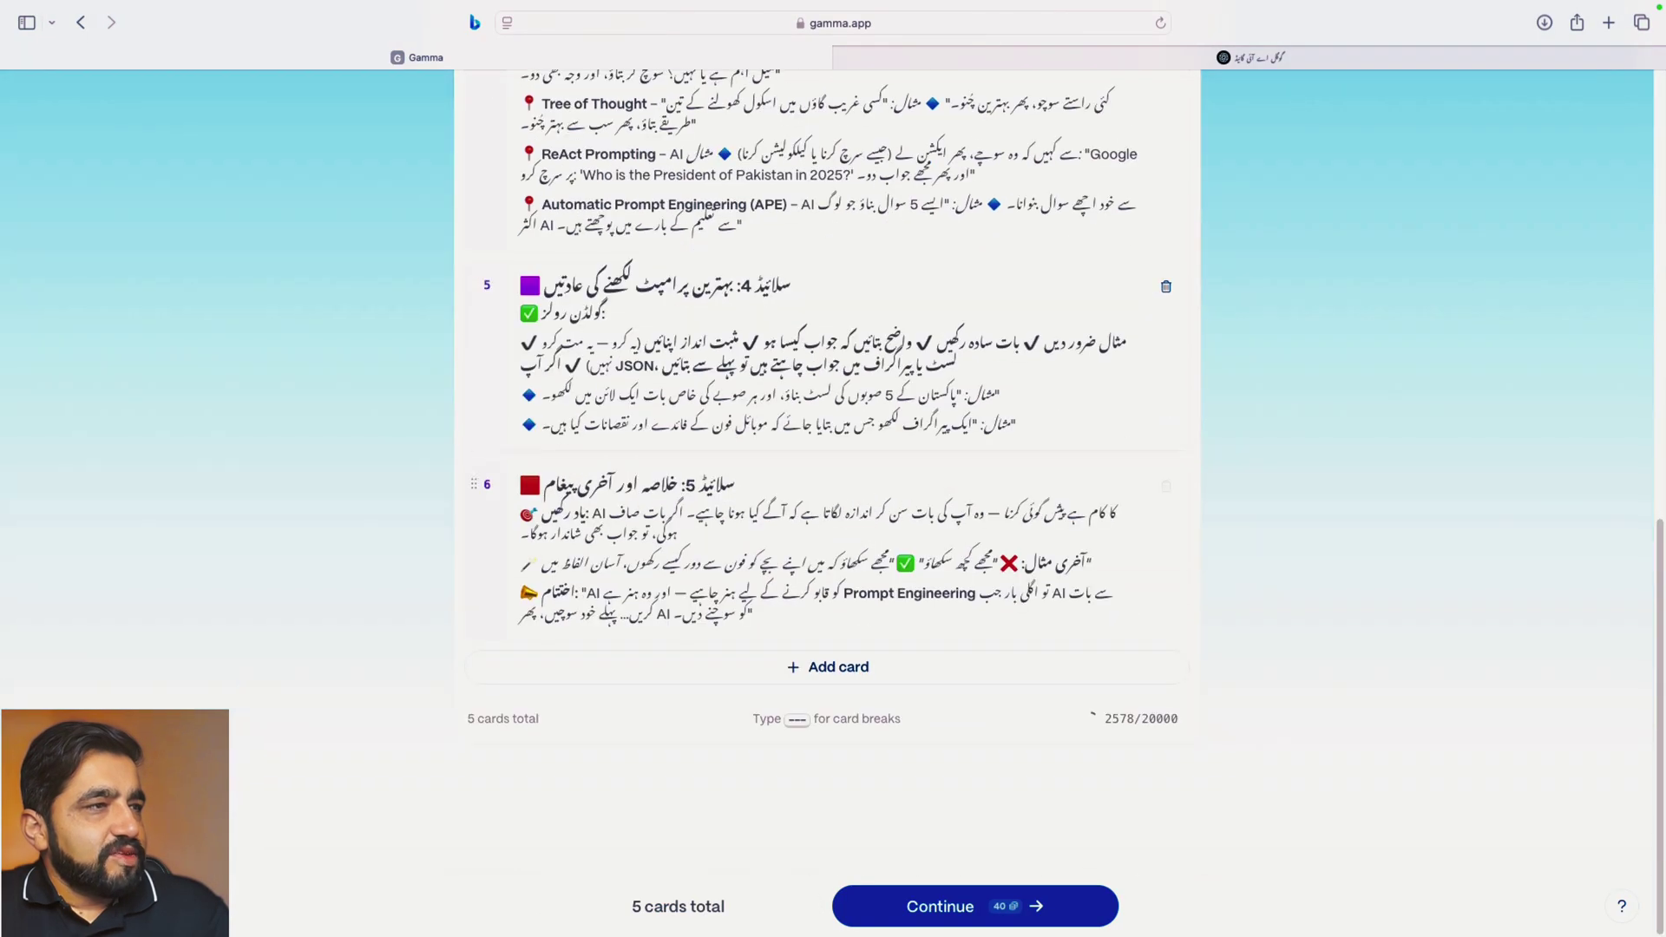
scroll(707, 208, up, 15)
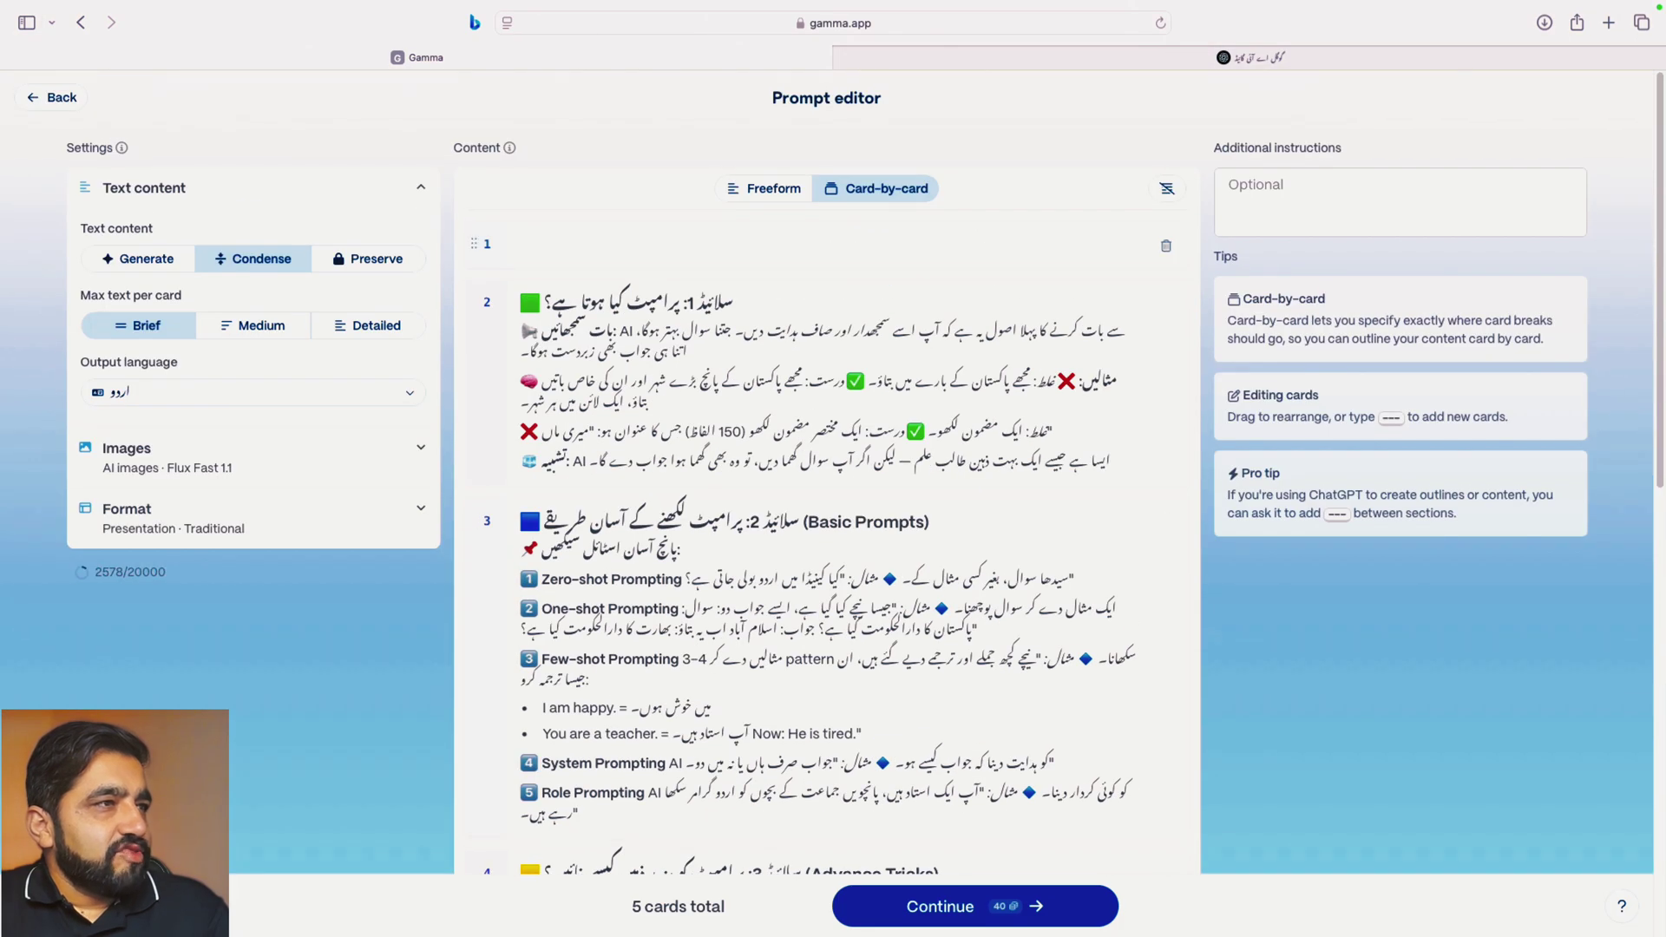
scroll(707, 325, down, 12)
scroll(707, 325, up, 12)
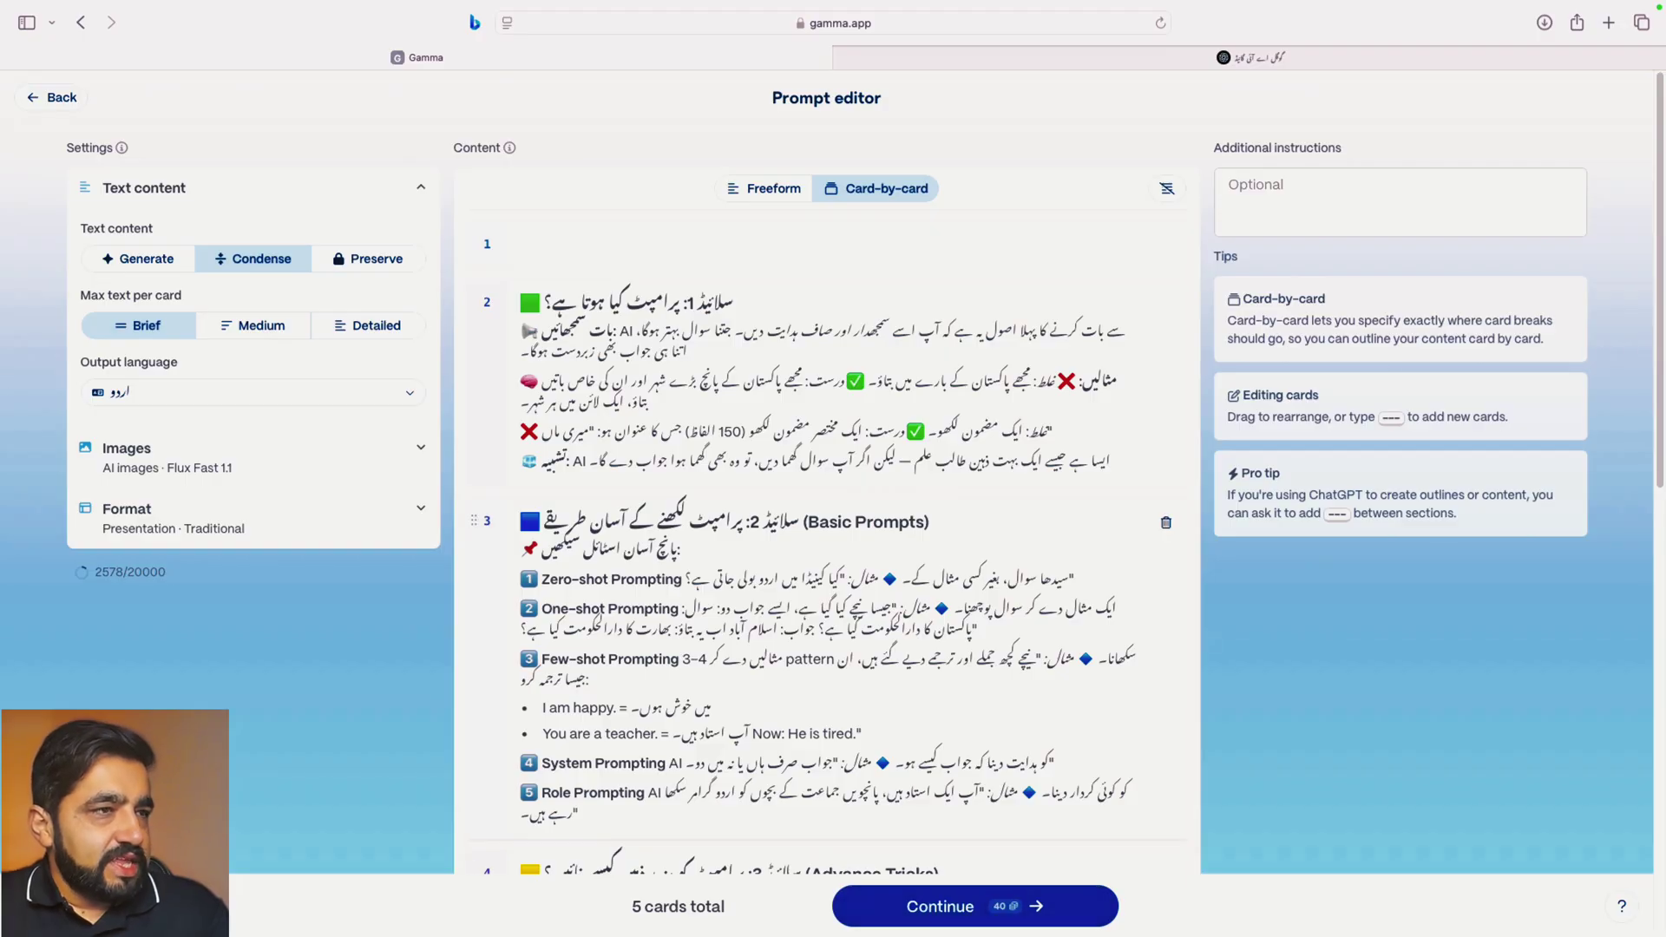
scroll(824, 520, down, 10)
scroll(825, 521, up, 10)
scroll(824, 485, up, 1)
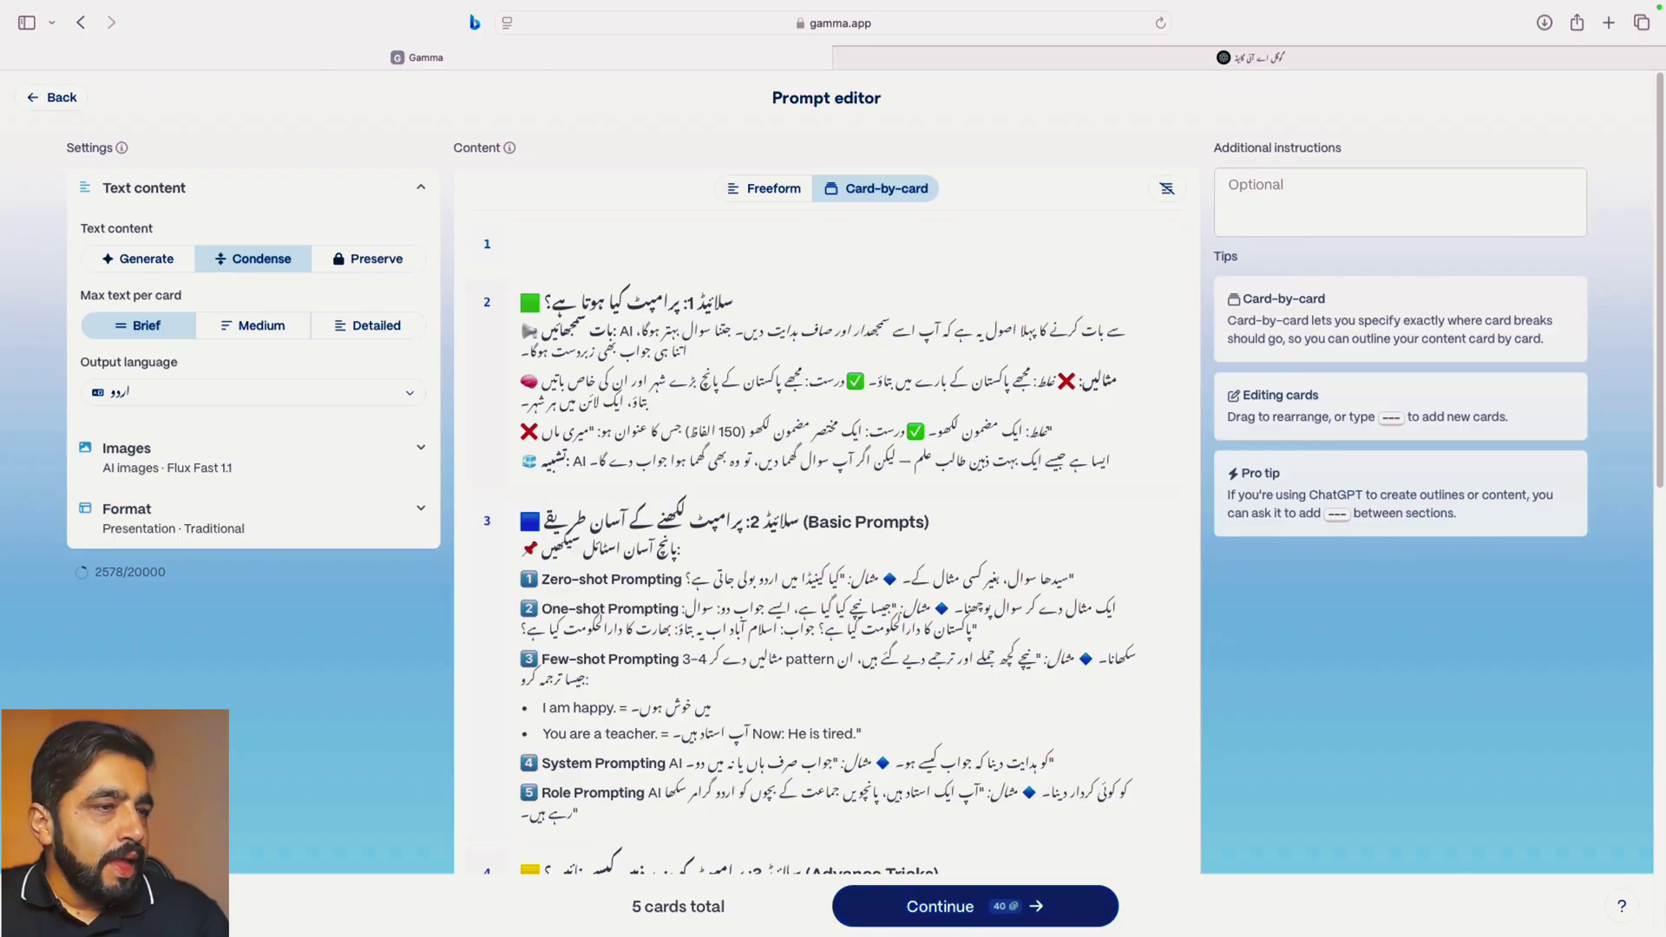
- Continue to theme selection and filter the themes by Dark, Light and Professional
click(850, 906)
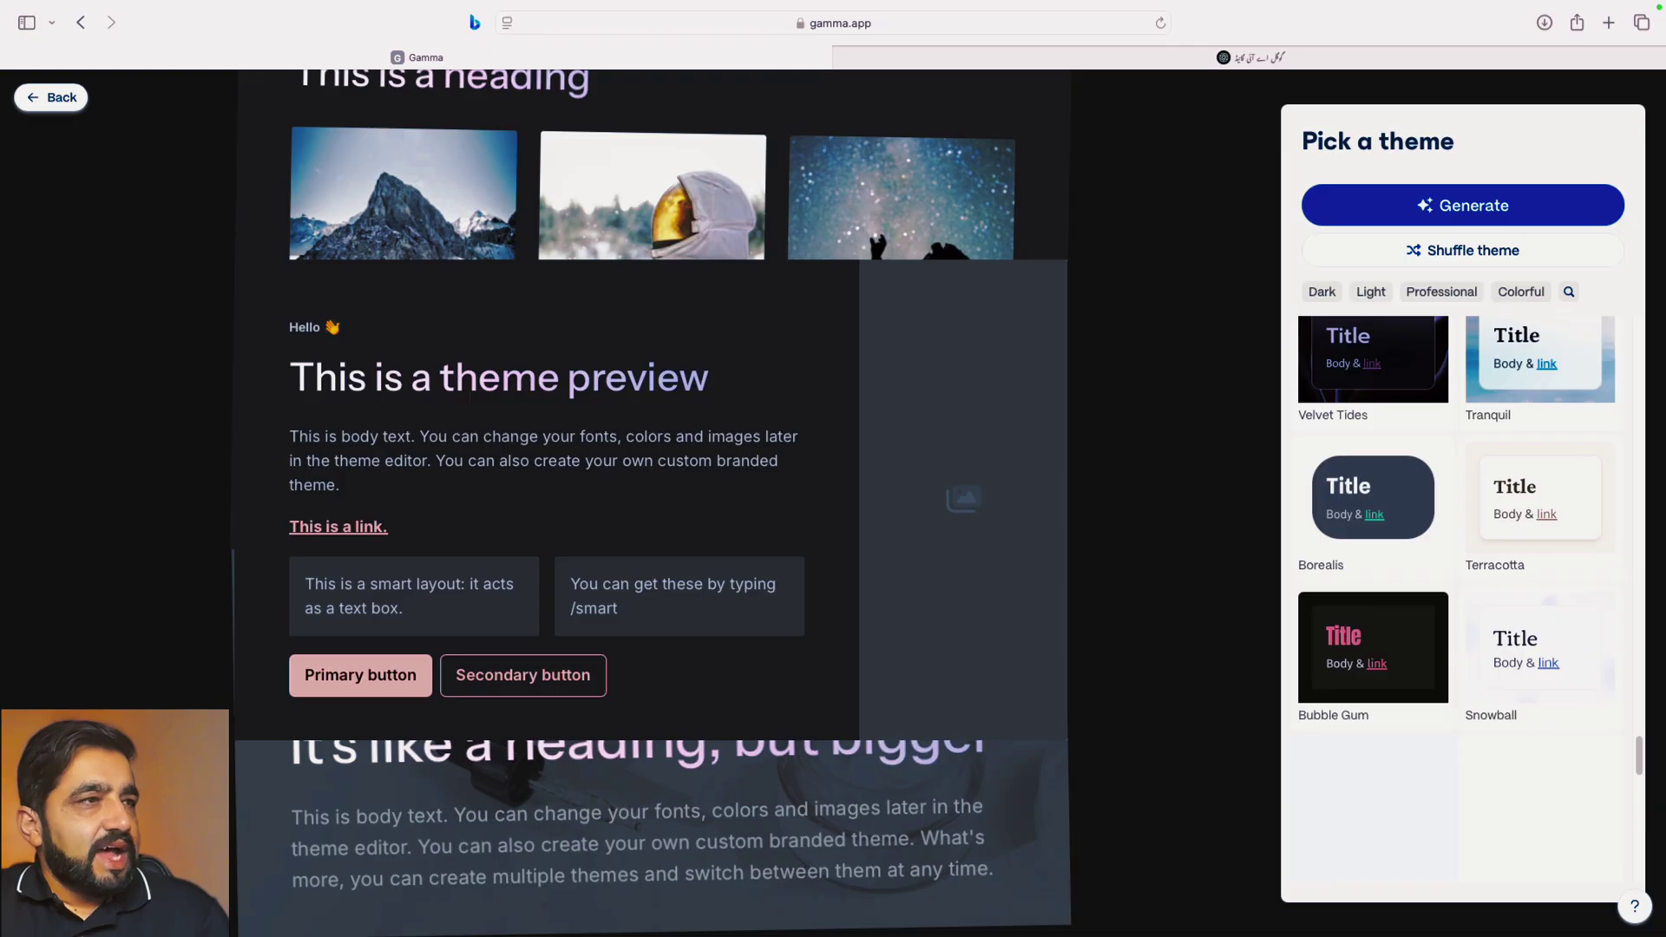
scroll(1458, 607, down, 2)
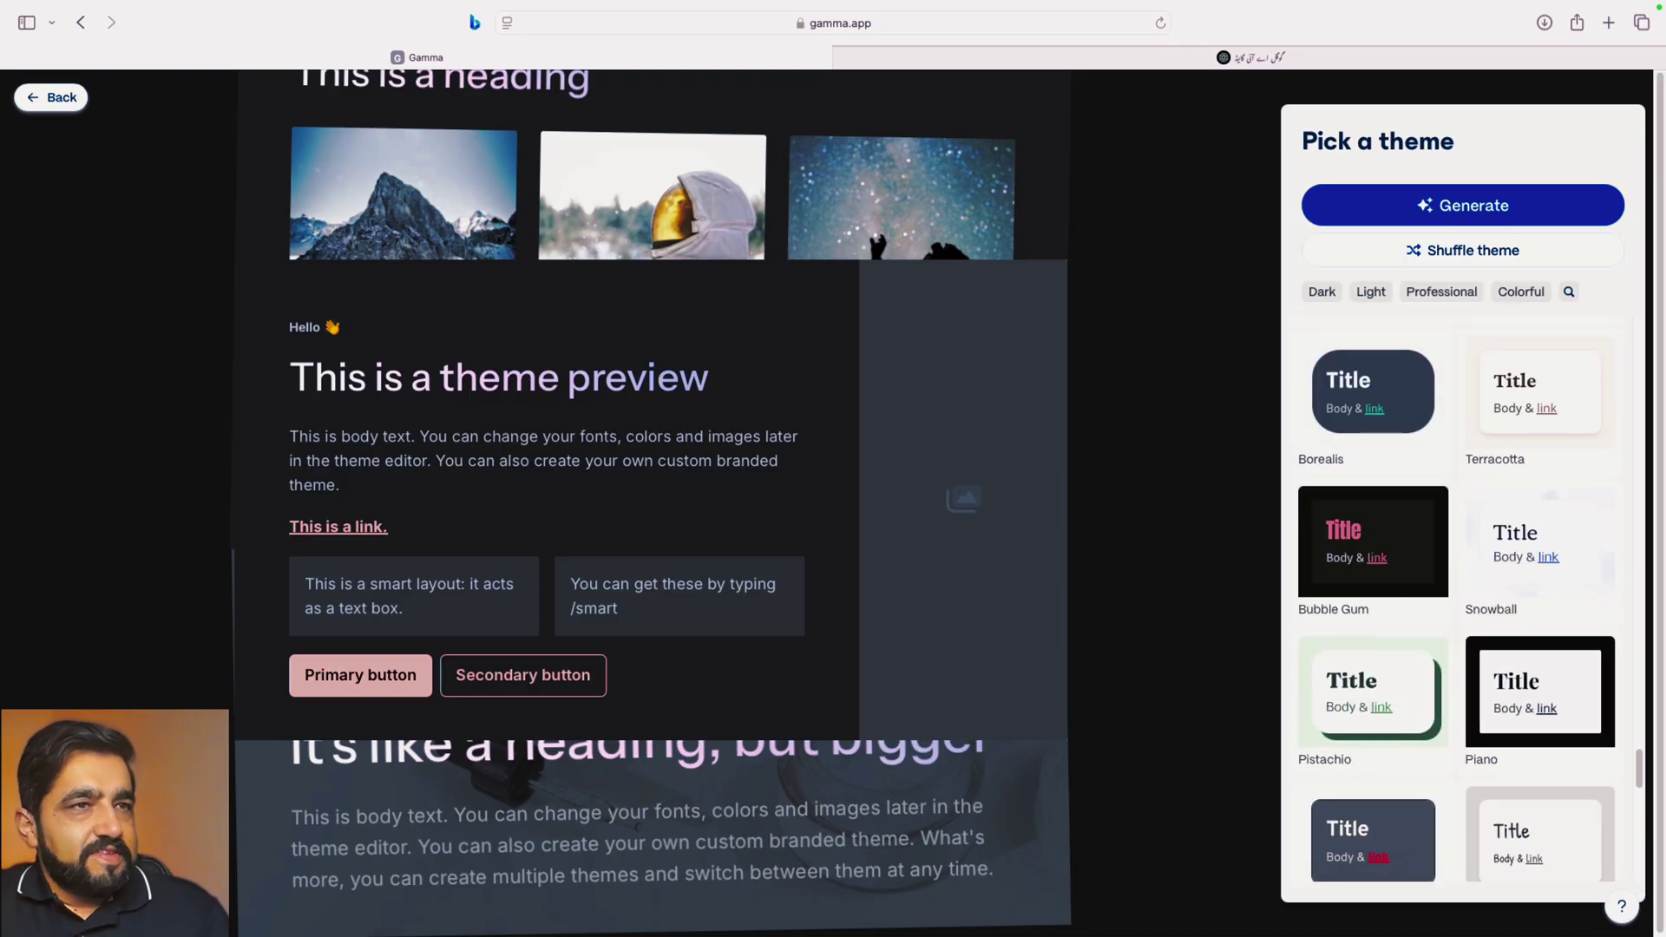
click(1321, 292)
click(1371, 292)
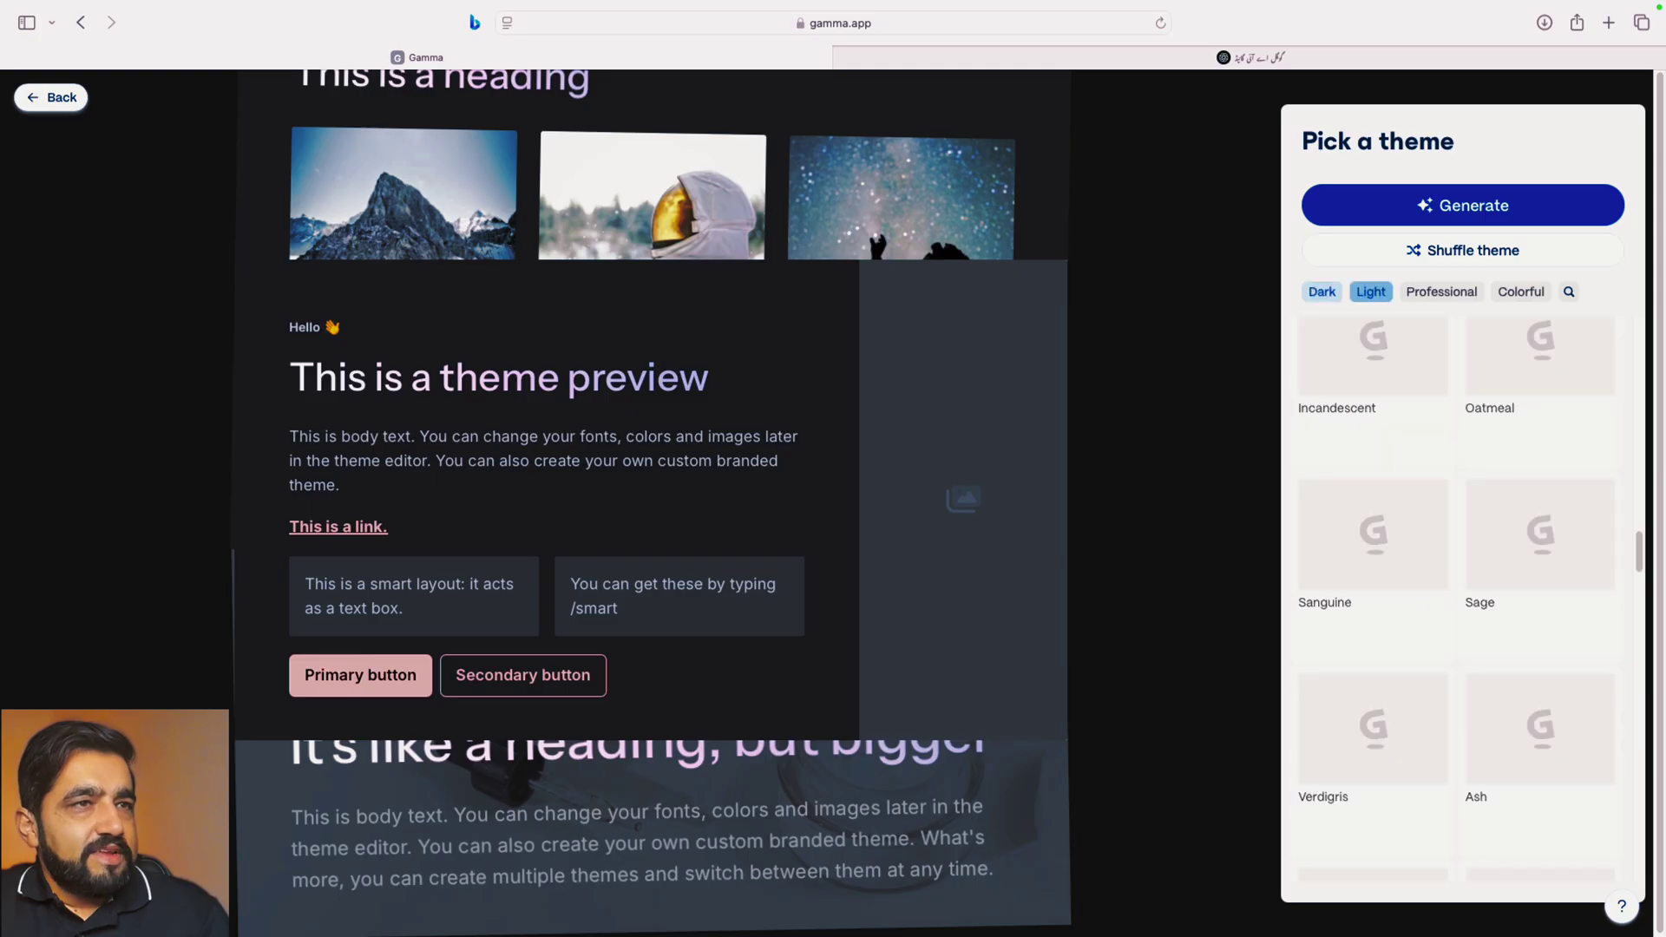
click(1441, 292)
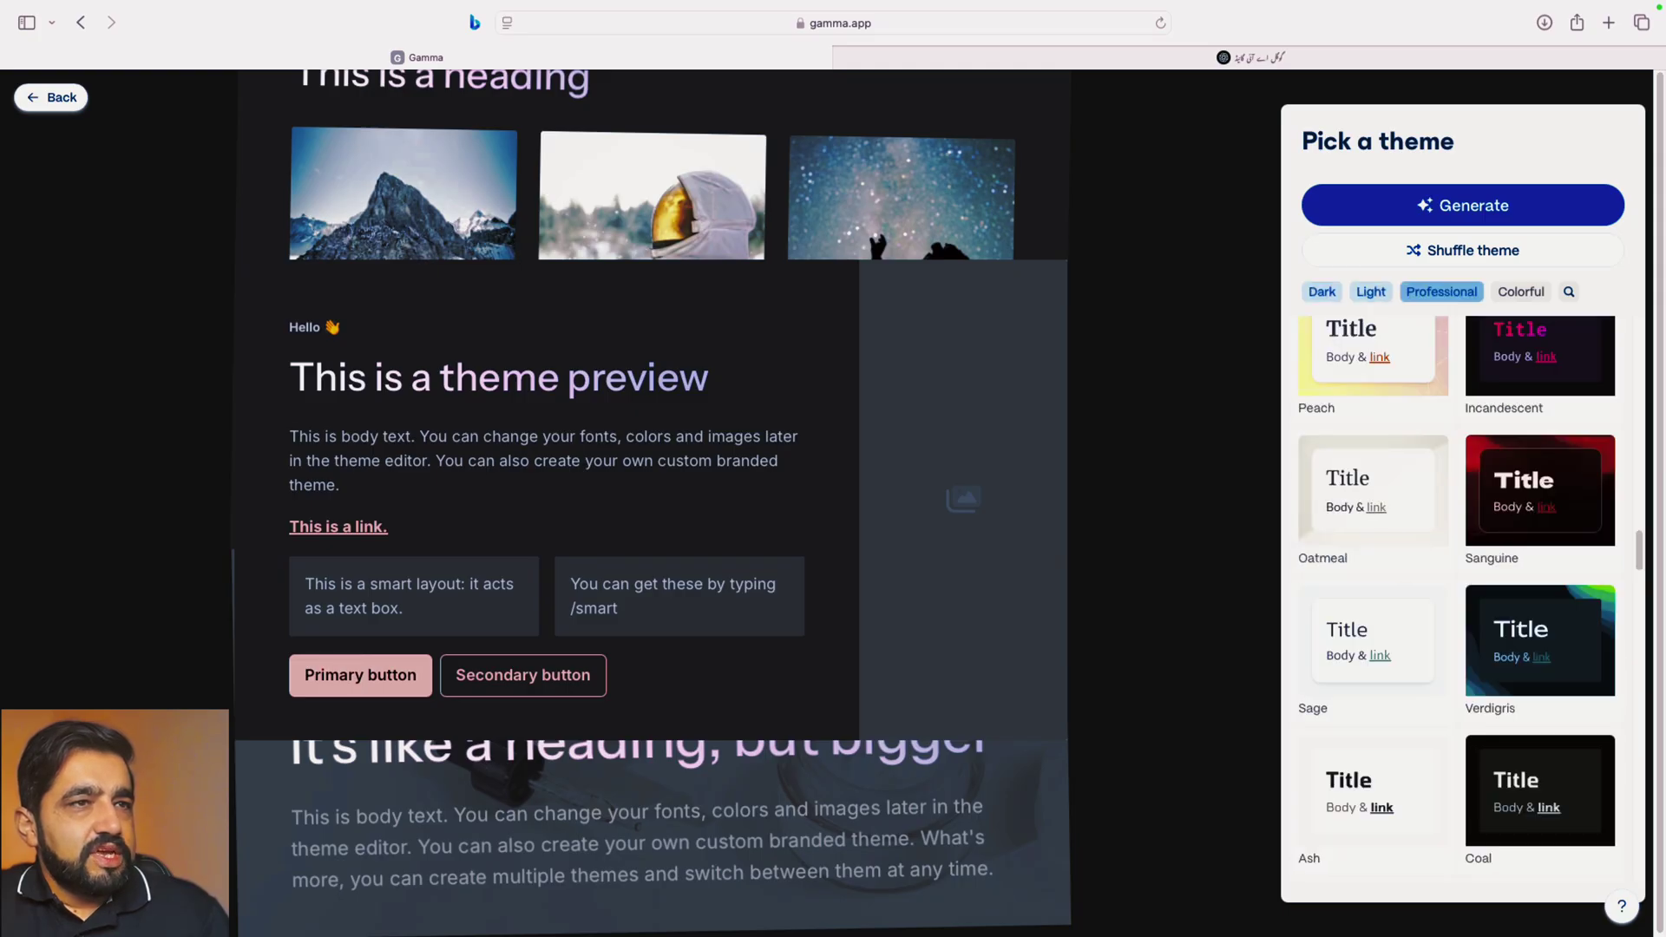
- Add the Colorful theme filter, remove the Professional one and browse the matching themes down to the end of the list
click(1520, 292)
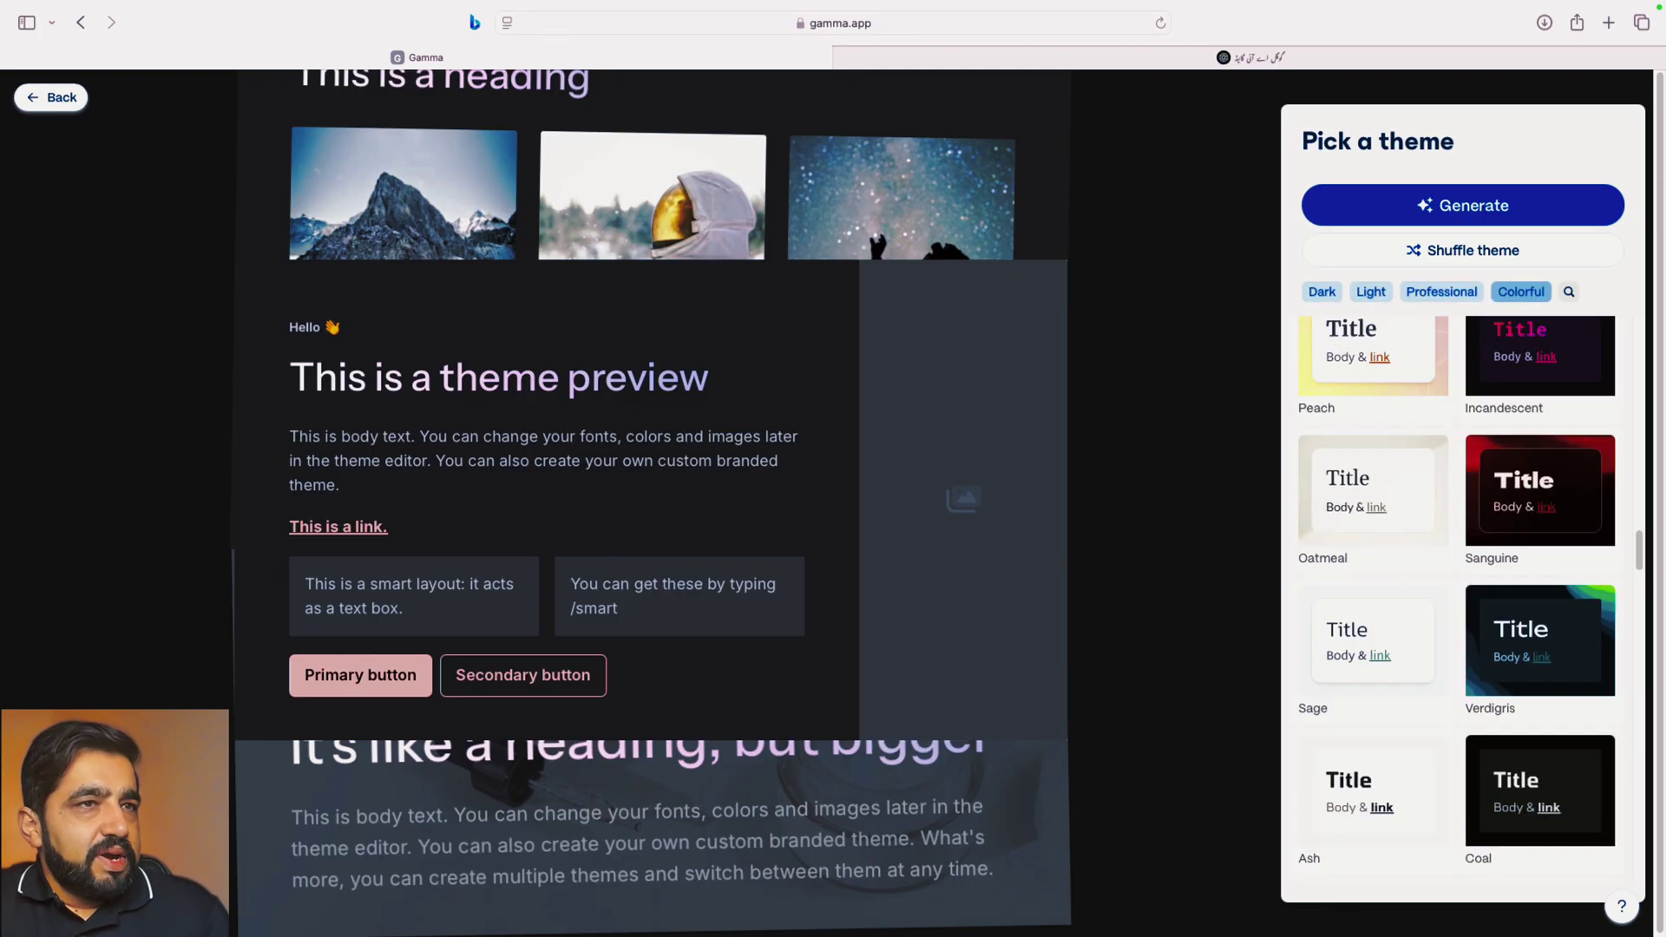
click(1441, 292)
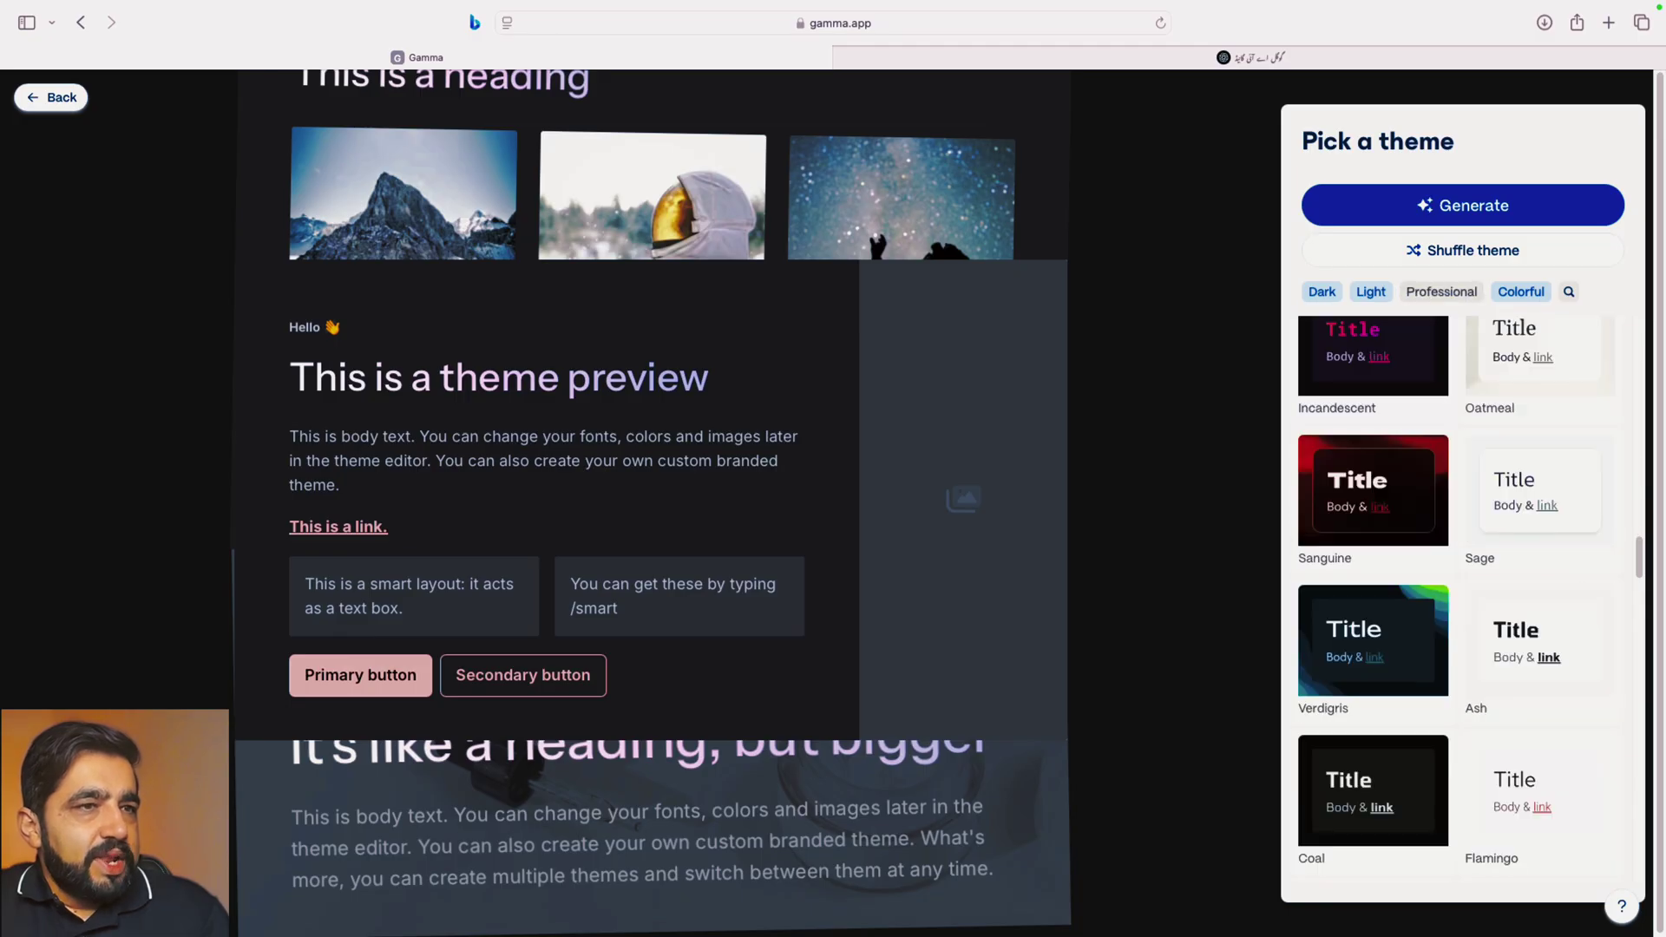
scroll(1458, 598, down, 10)
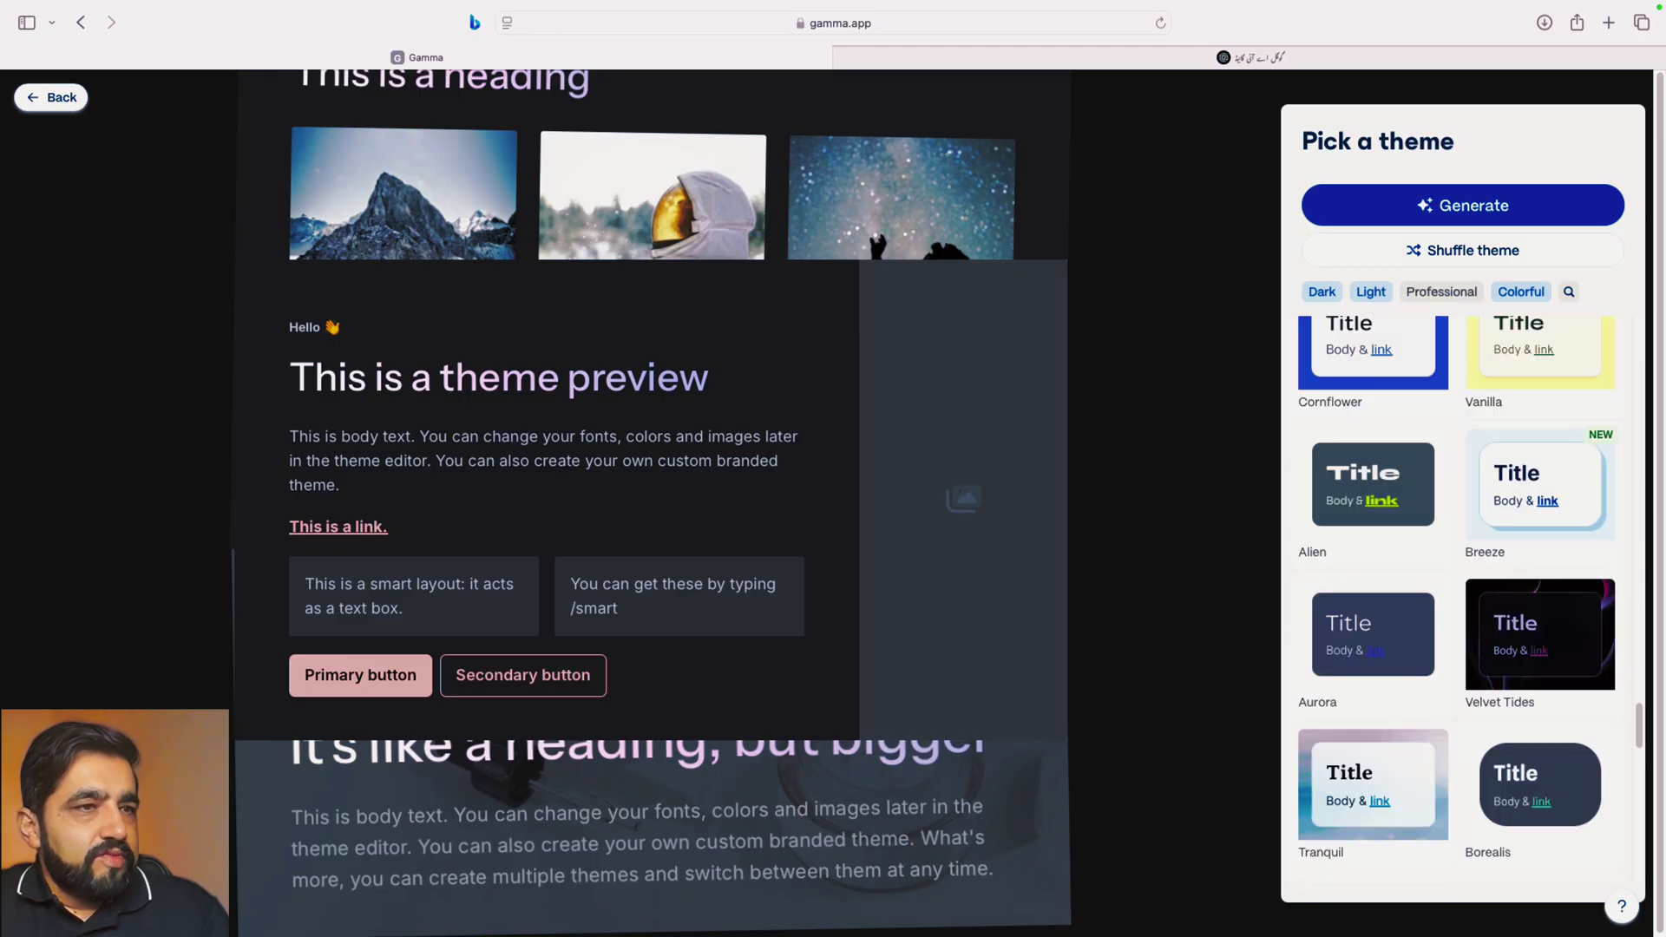
scroll(1458, 599, down, 10)
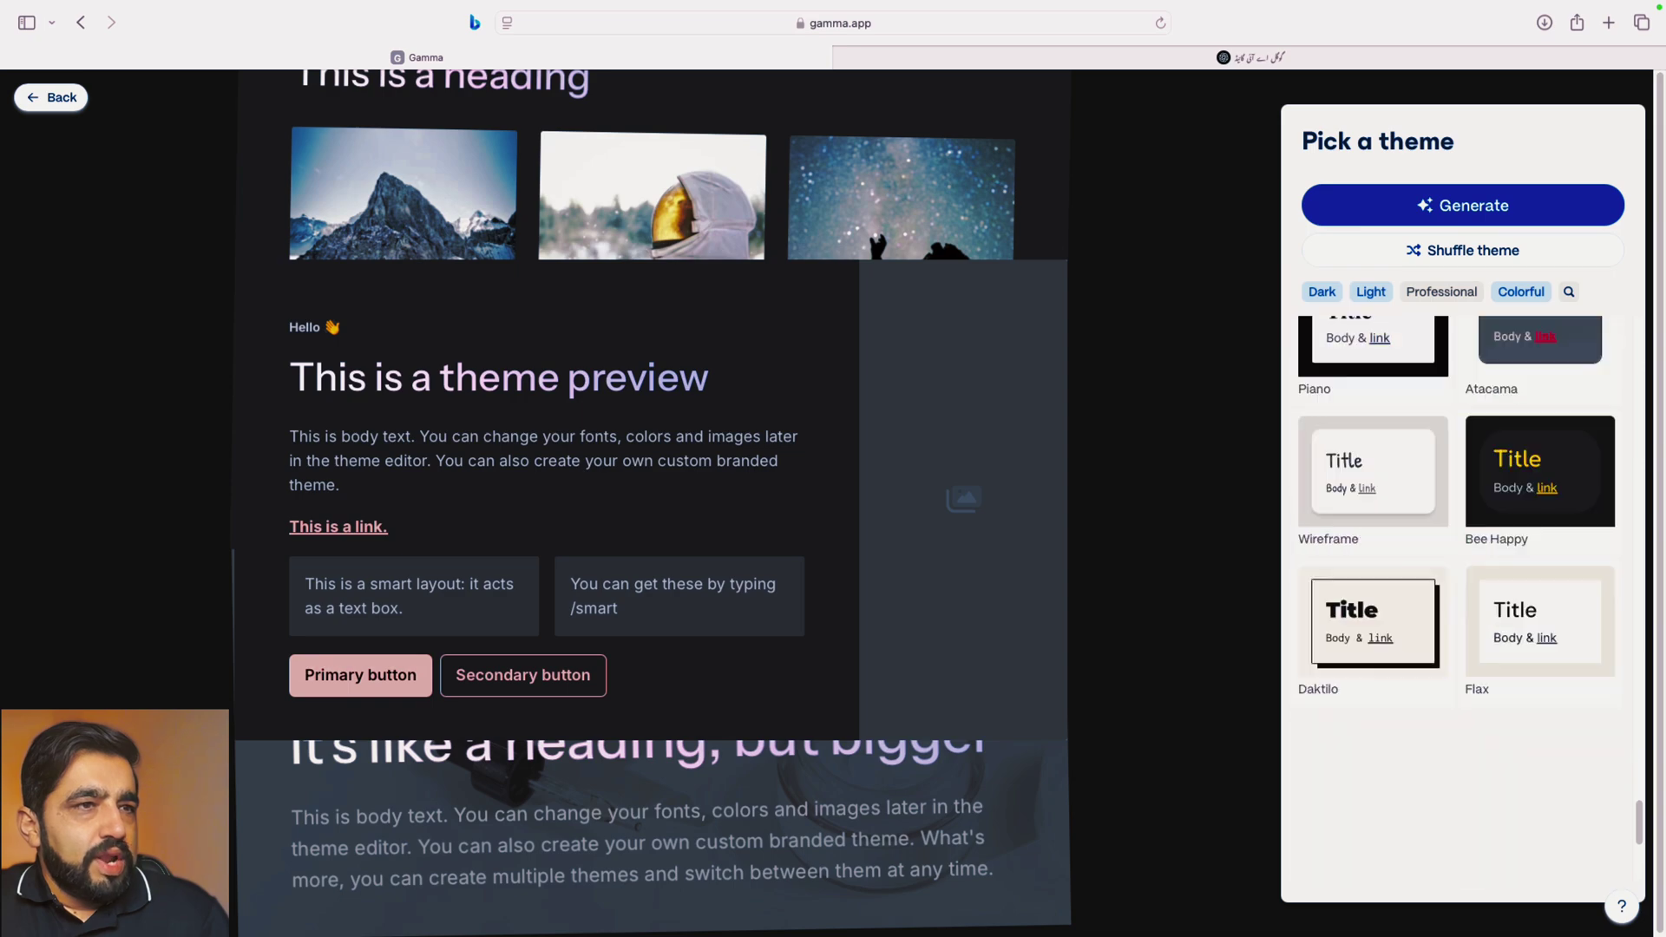
scroll(1457, 598, down, 3)
- Choose the Indigo theme and generate the presentation
scroll(1458, 598, up, 20)
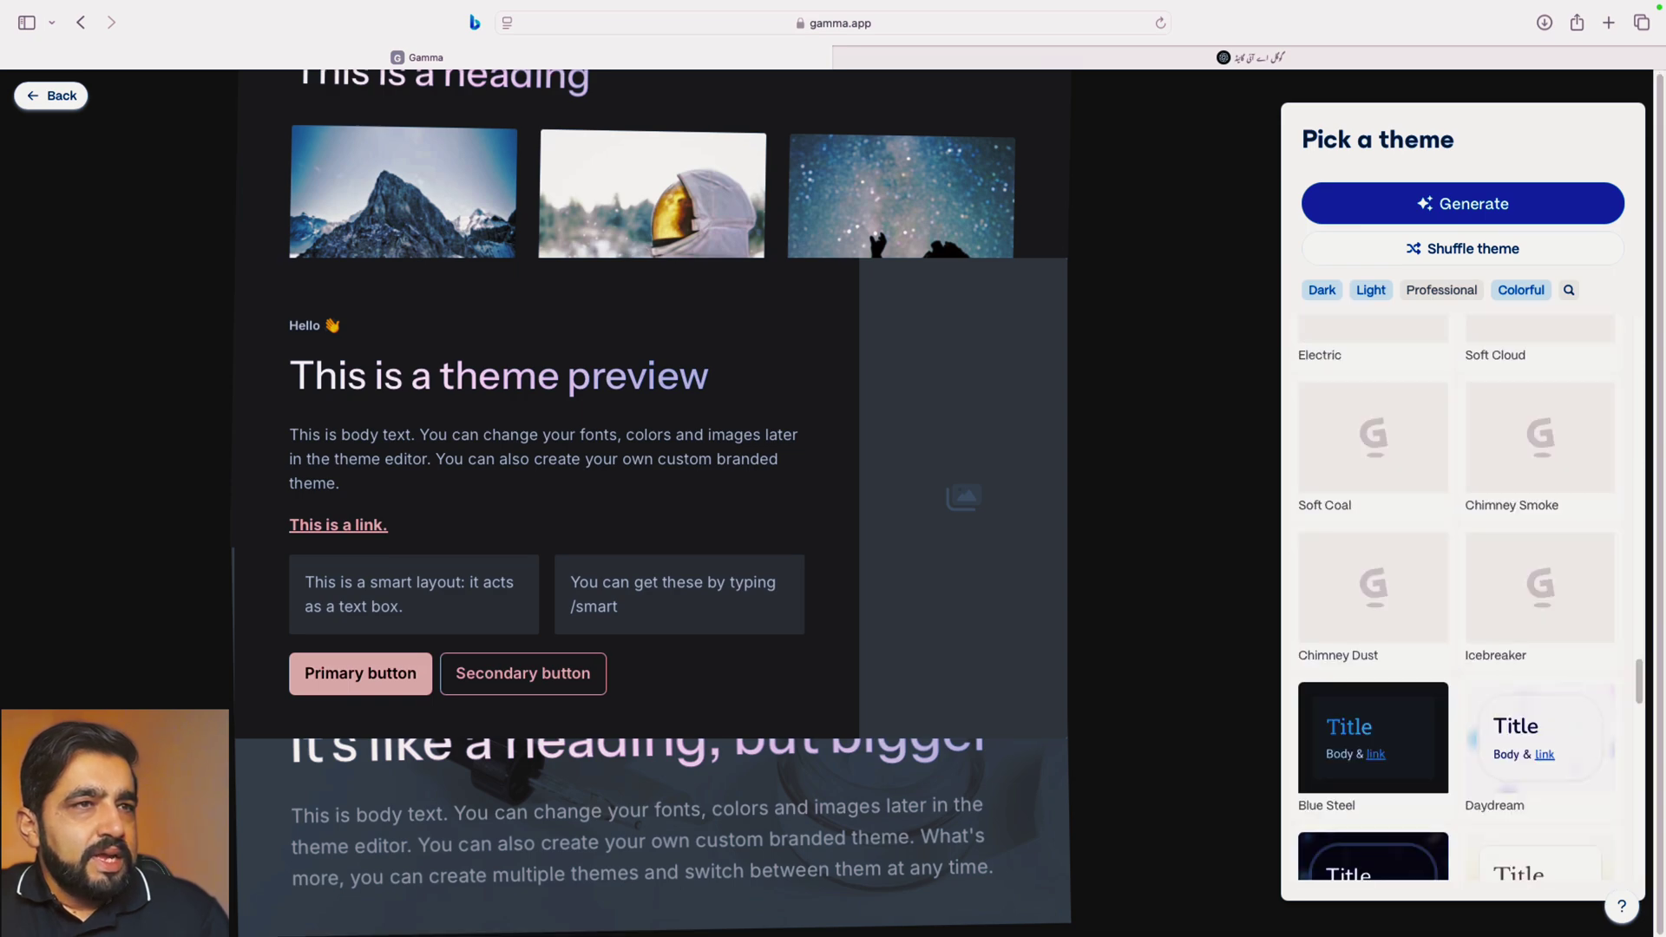
scroll(1458, 599, up, 5)
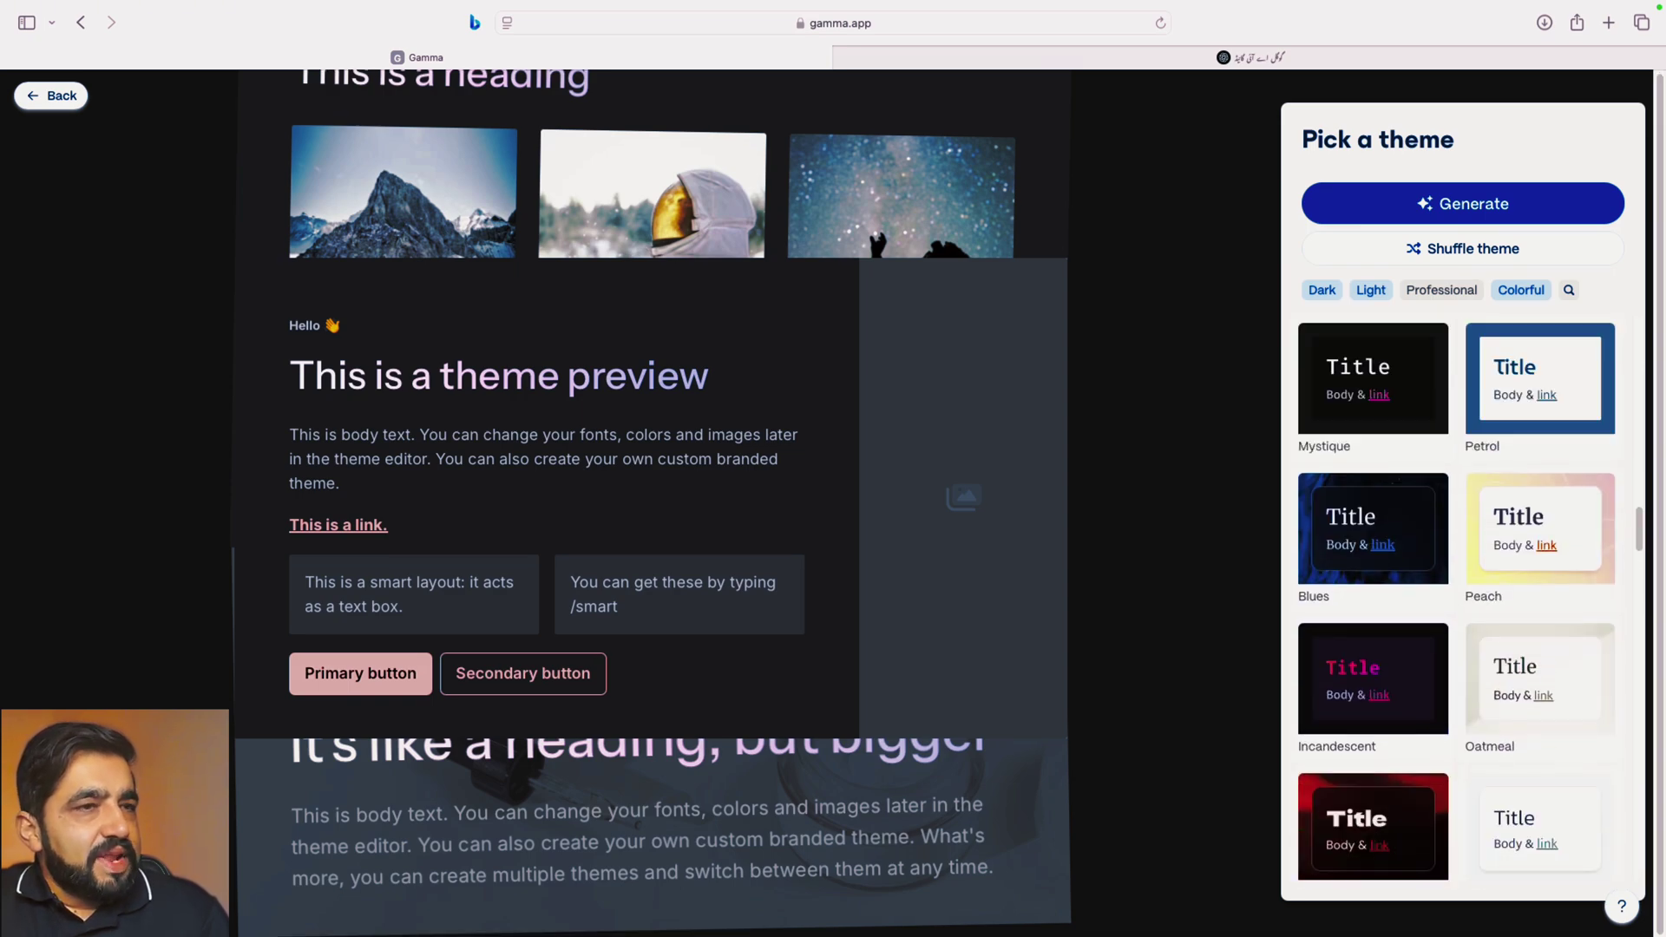
scroll(1457, 599, up, 5)
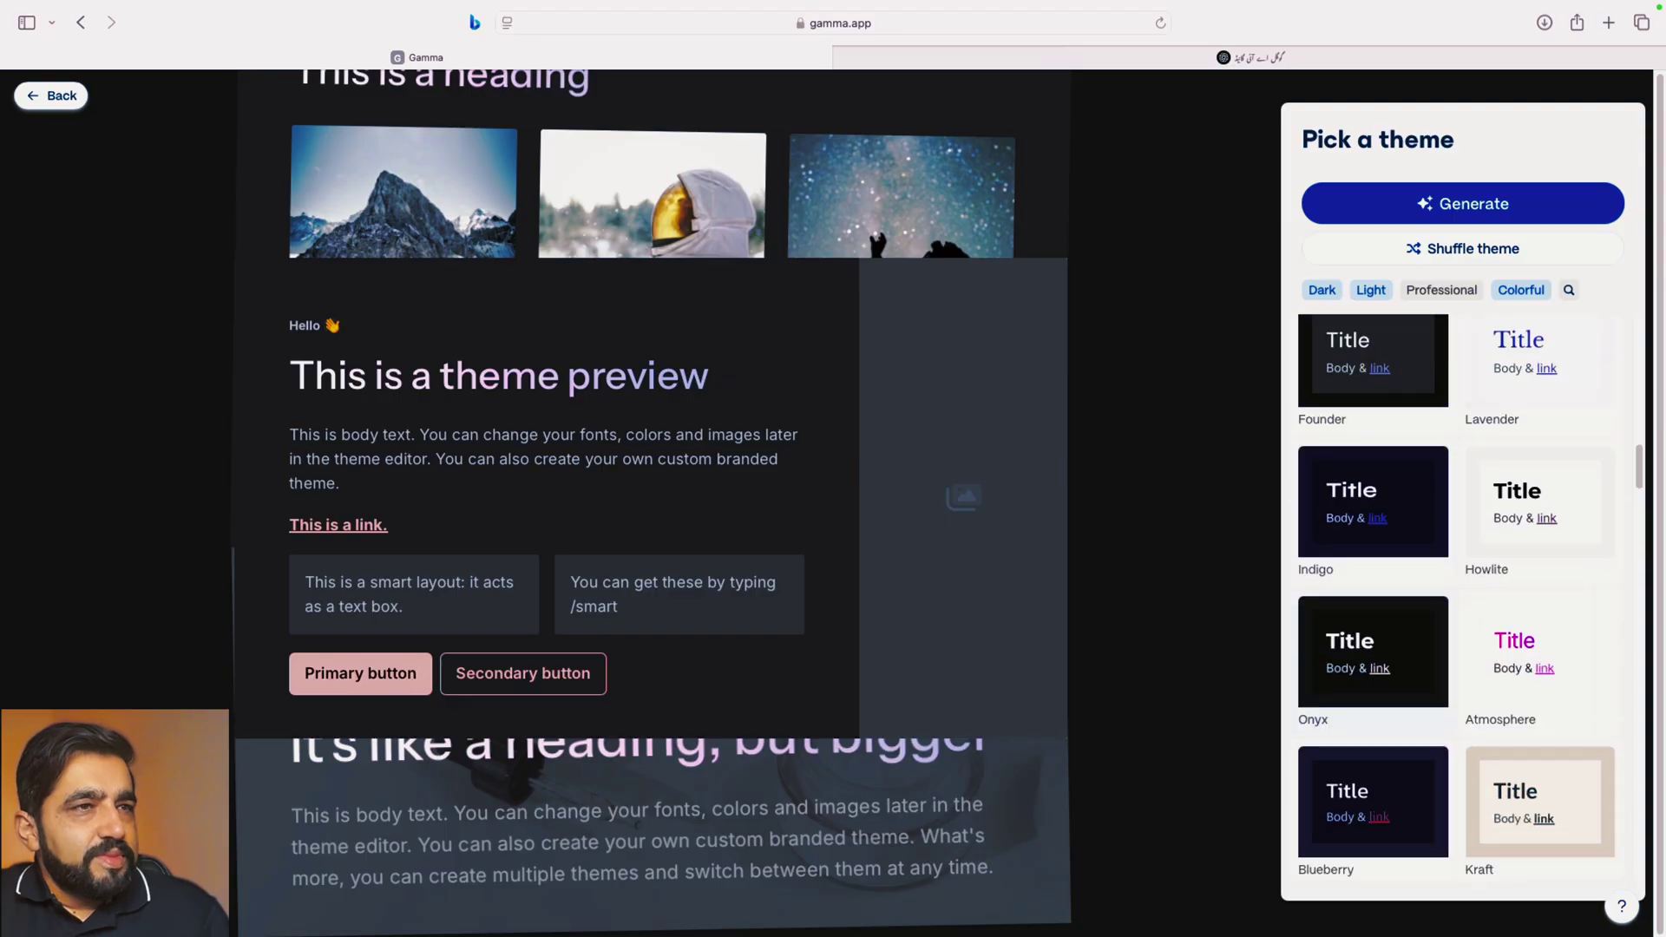
click(1373, 501)
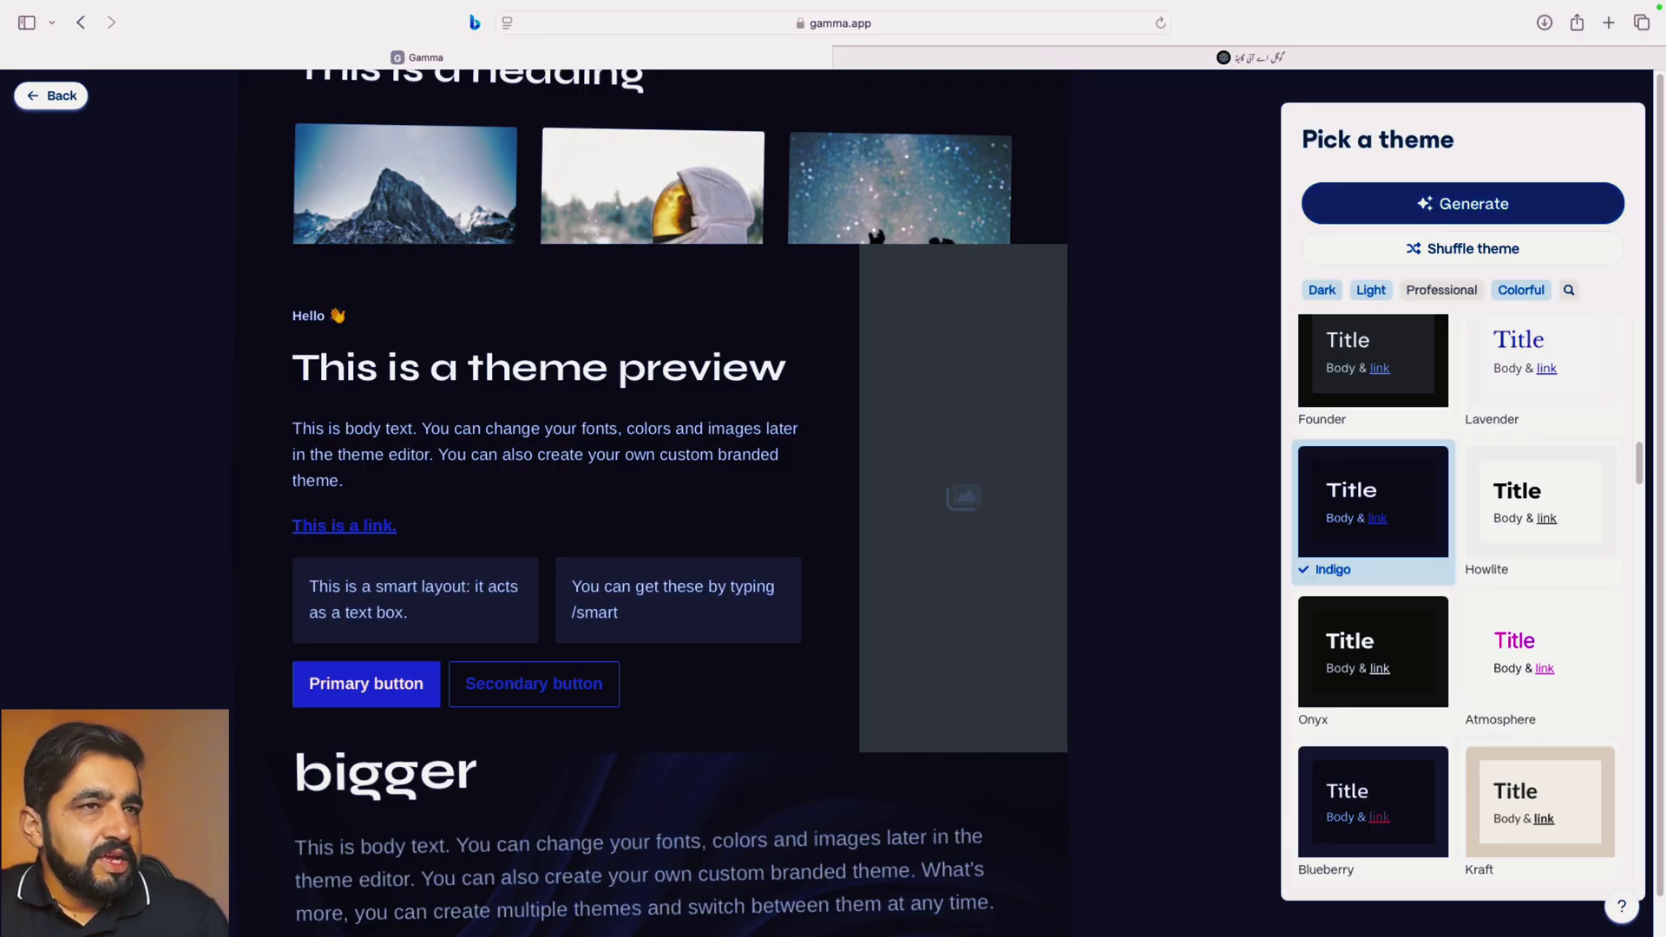
click(1463, 204)
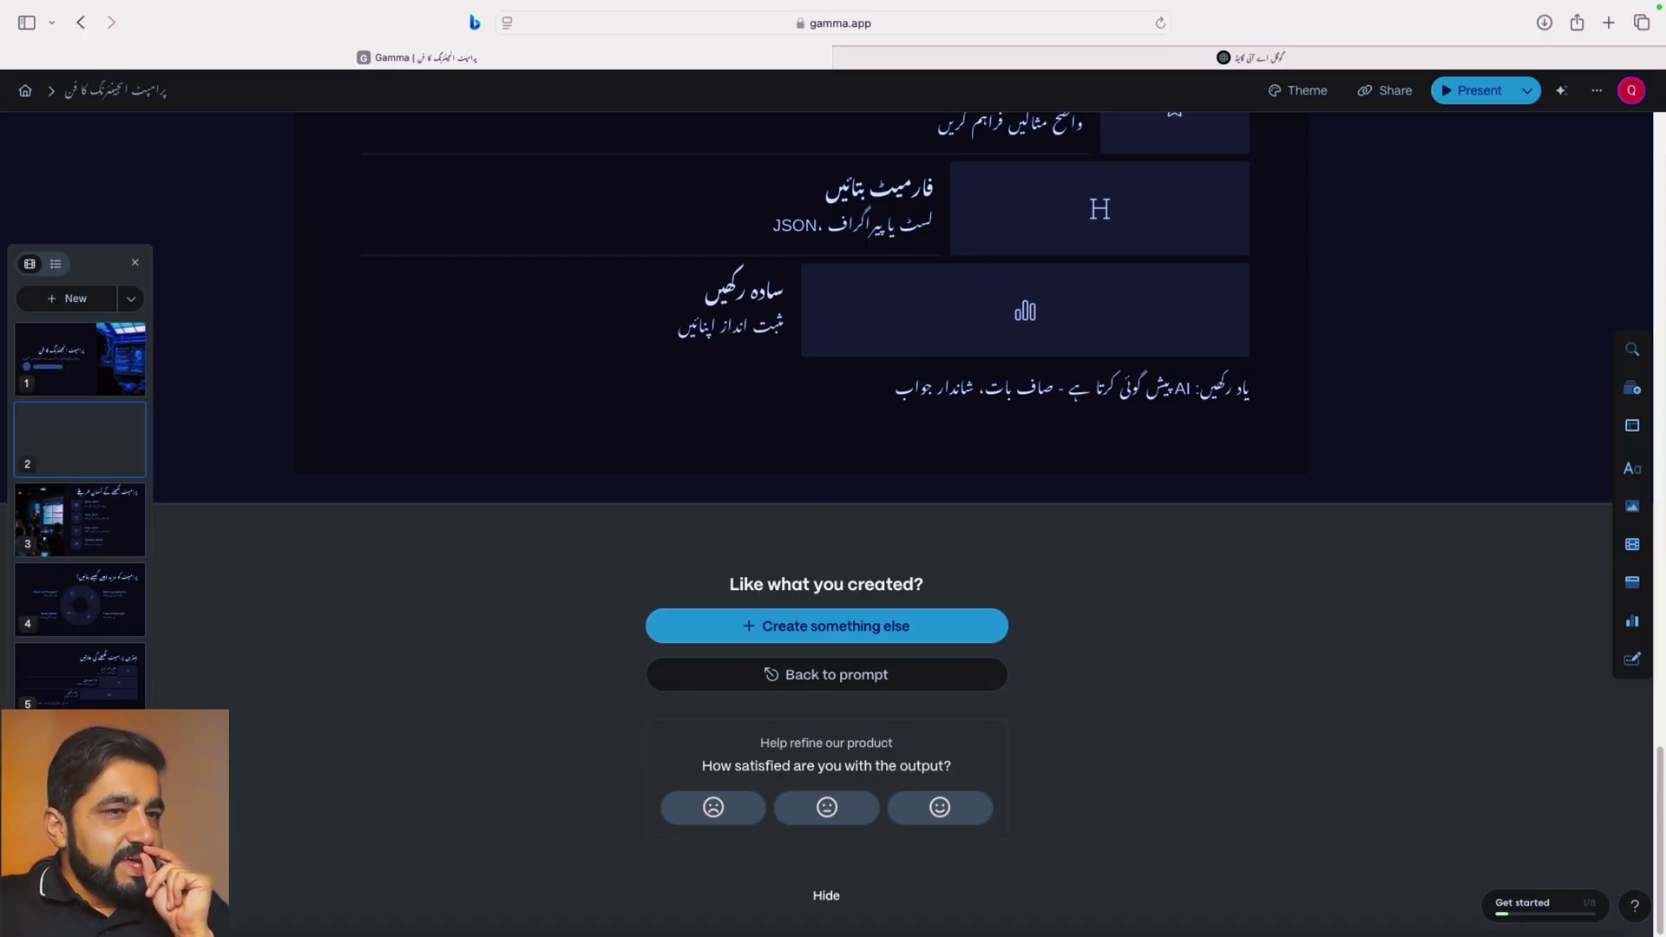
- Review the generated Urdu slides from the title card to the closing card, checking their text, images and layouts
scroll(800, 781, up, 4)
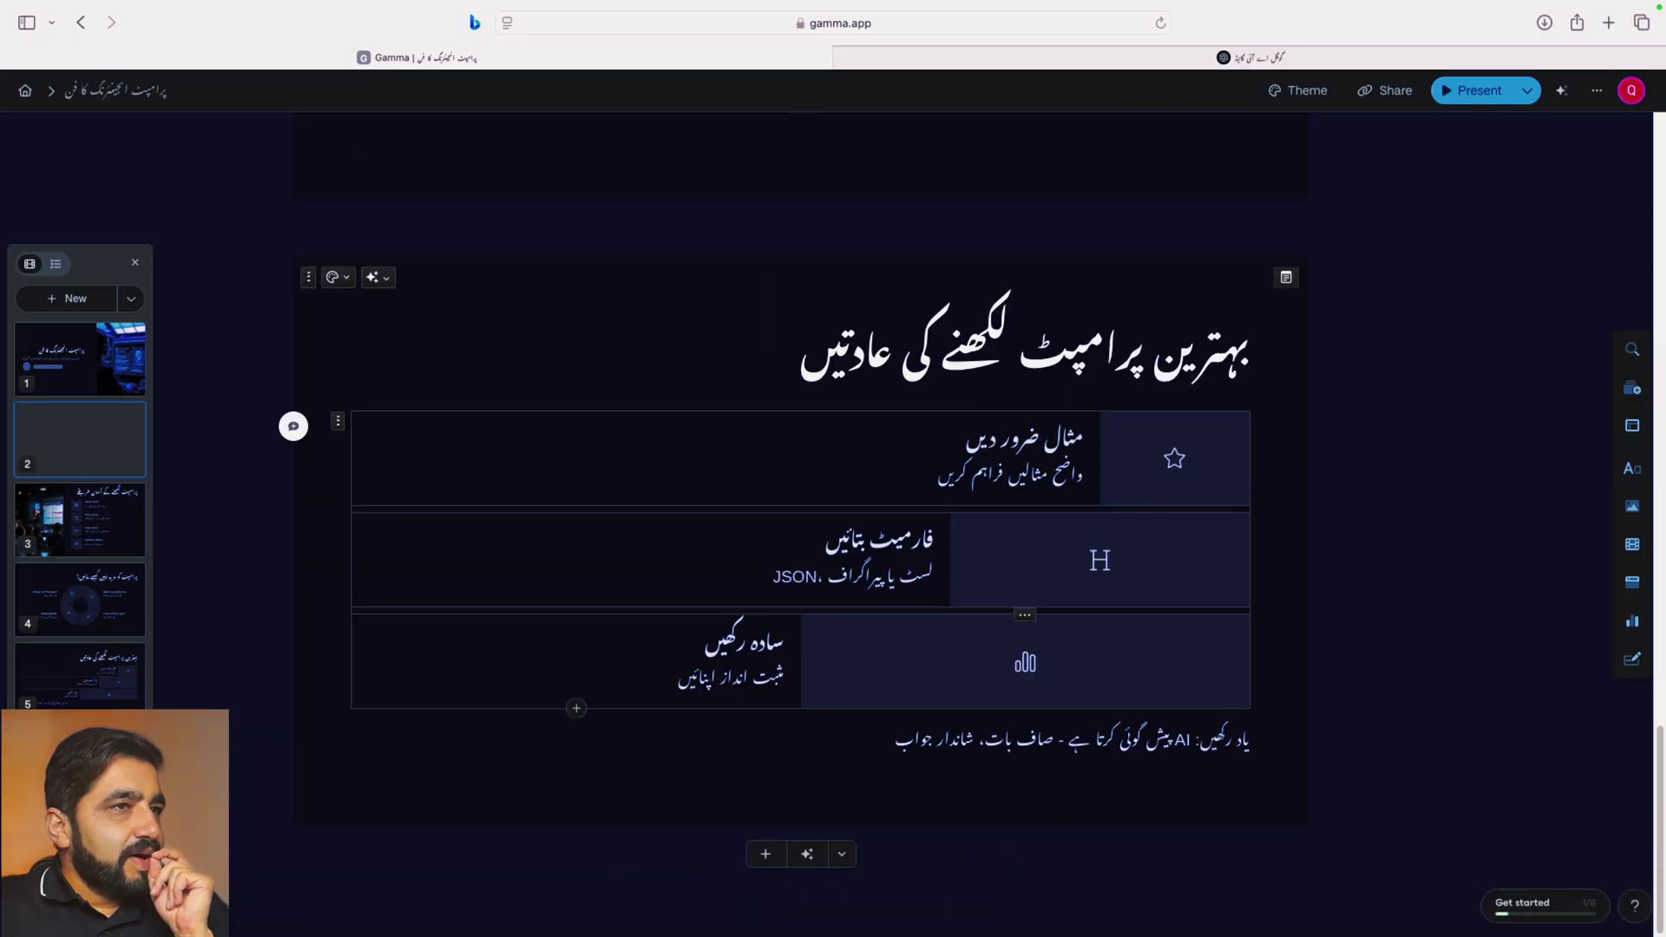
scroll(800, 677, up, 10)
scroll(800, 521, up, 15)
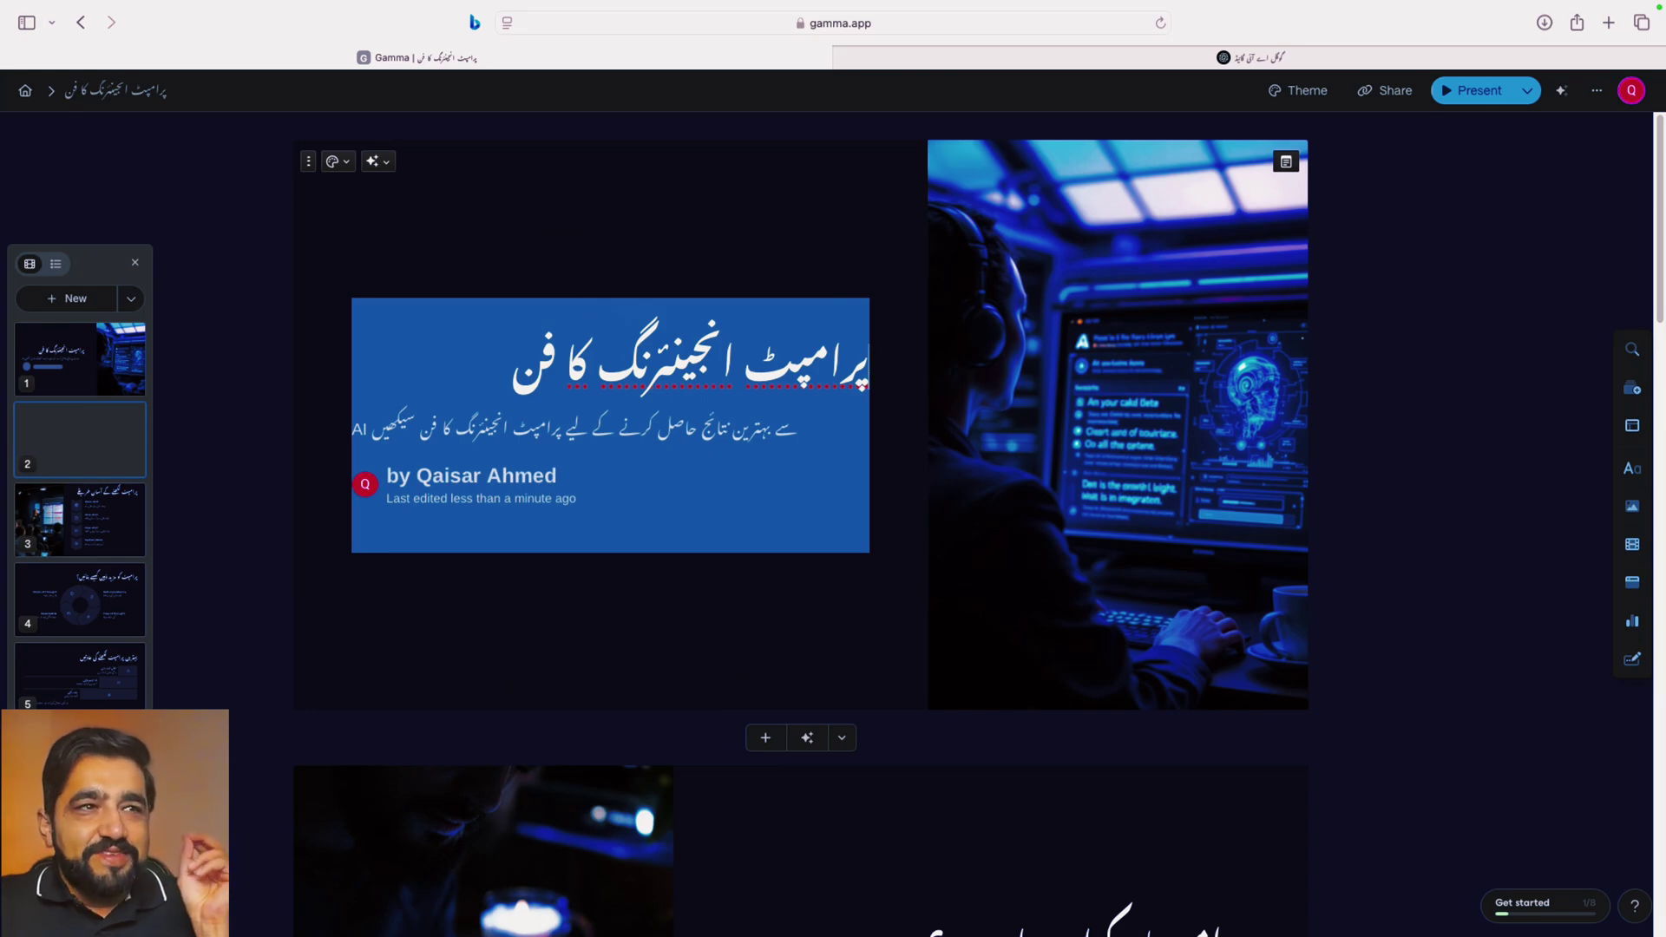
scroll(800, 521, down, 8)
scroll(800, 521, down, 5)
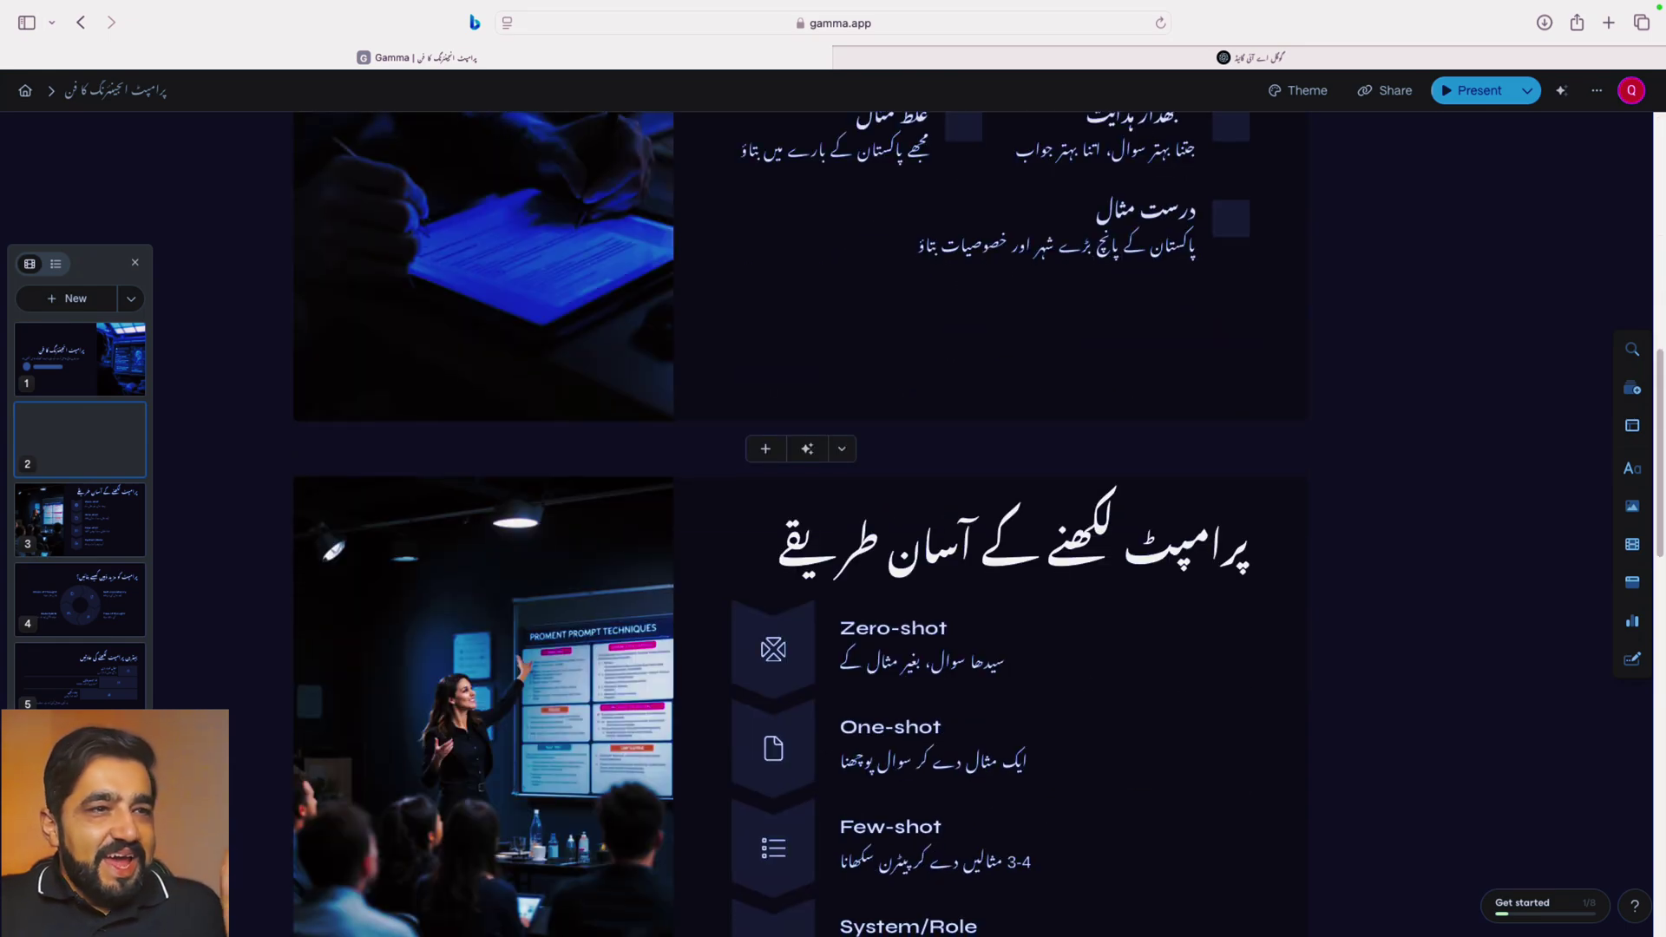
scroll(800, 520, down, 6)
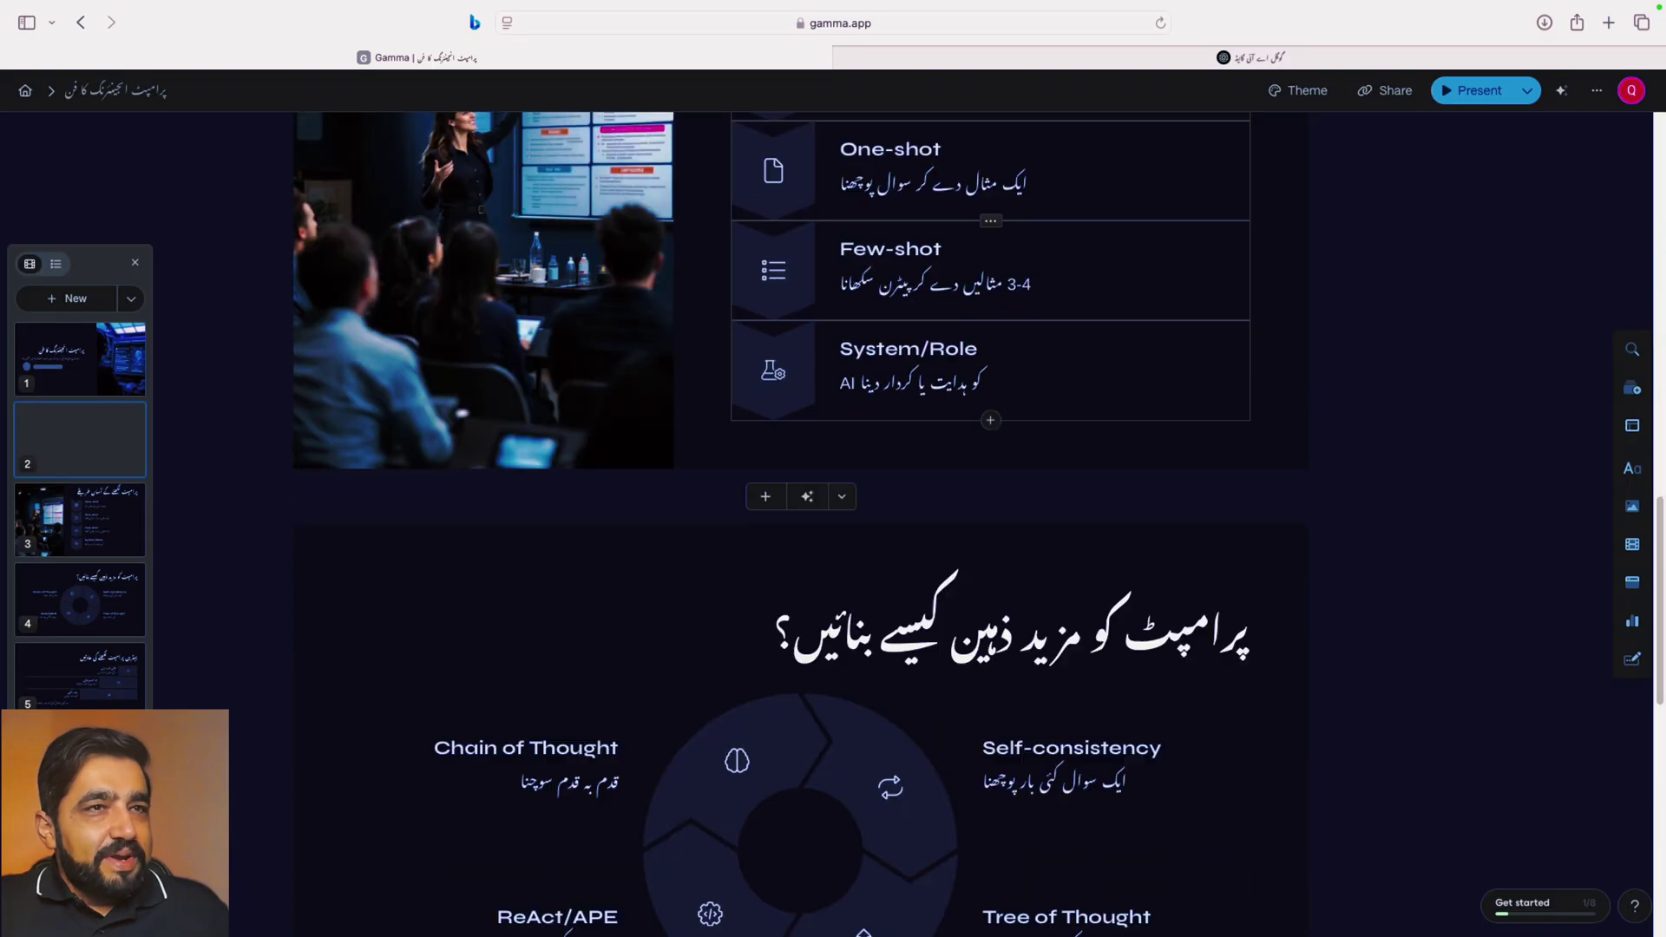
scroll(800, 520, down, 5)
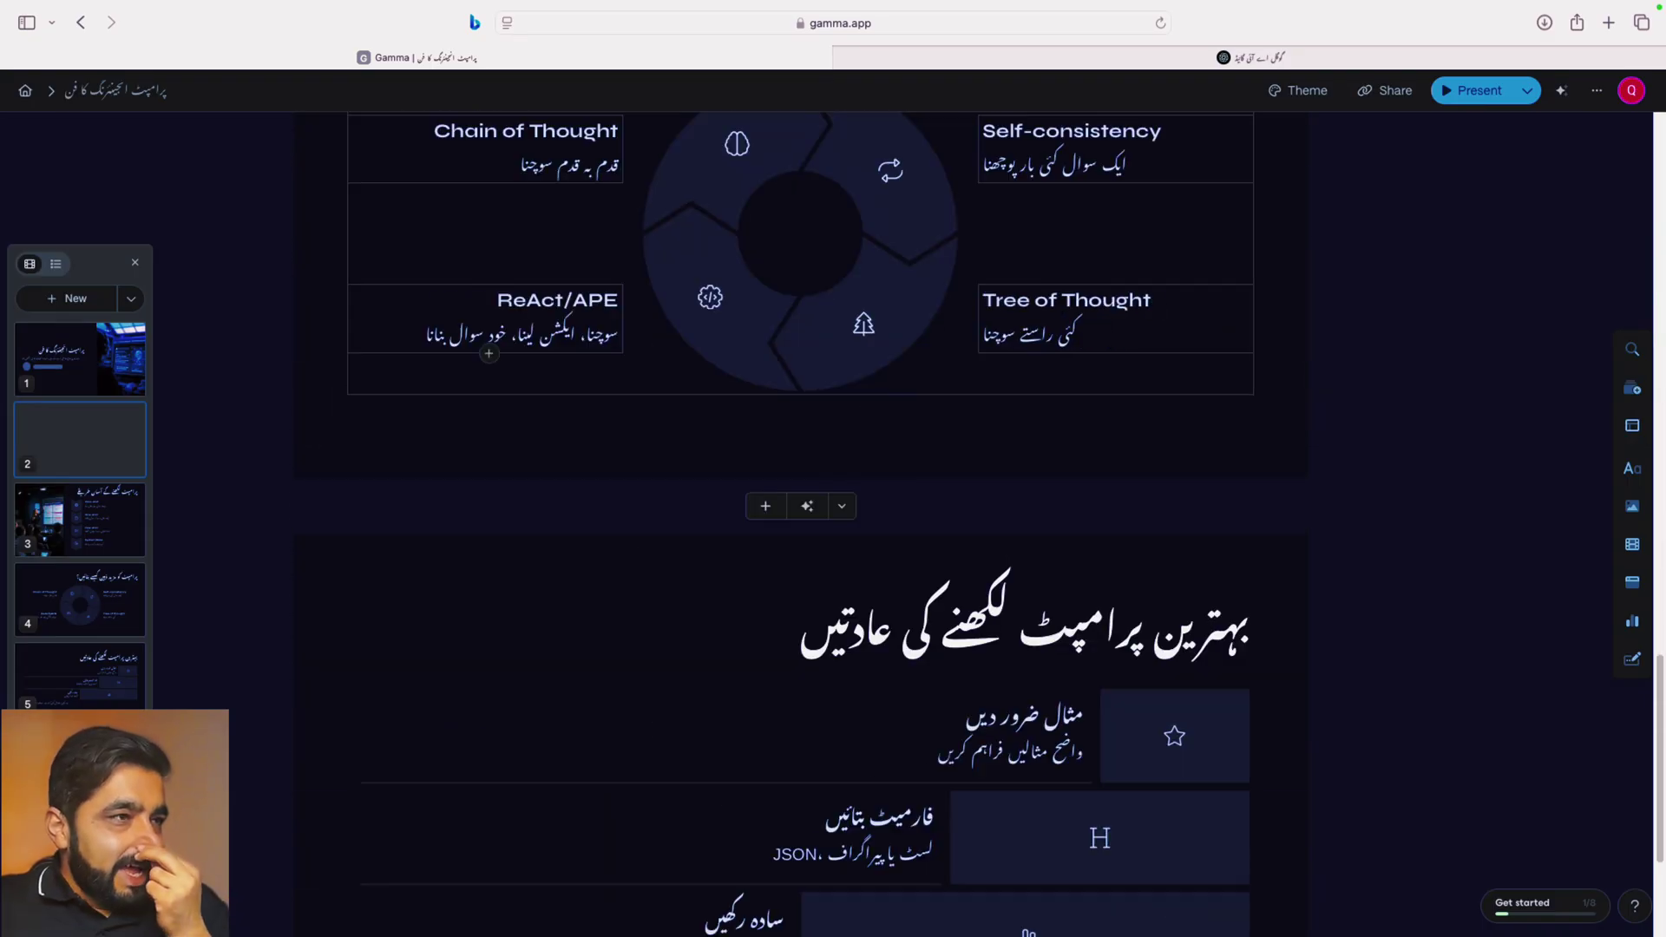
scroll(800, 520, down, 3)
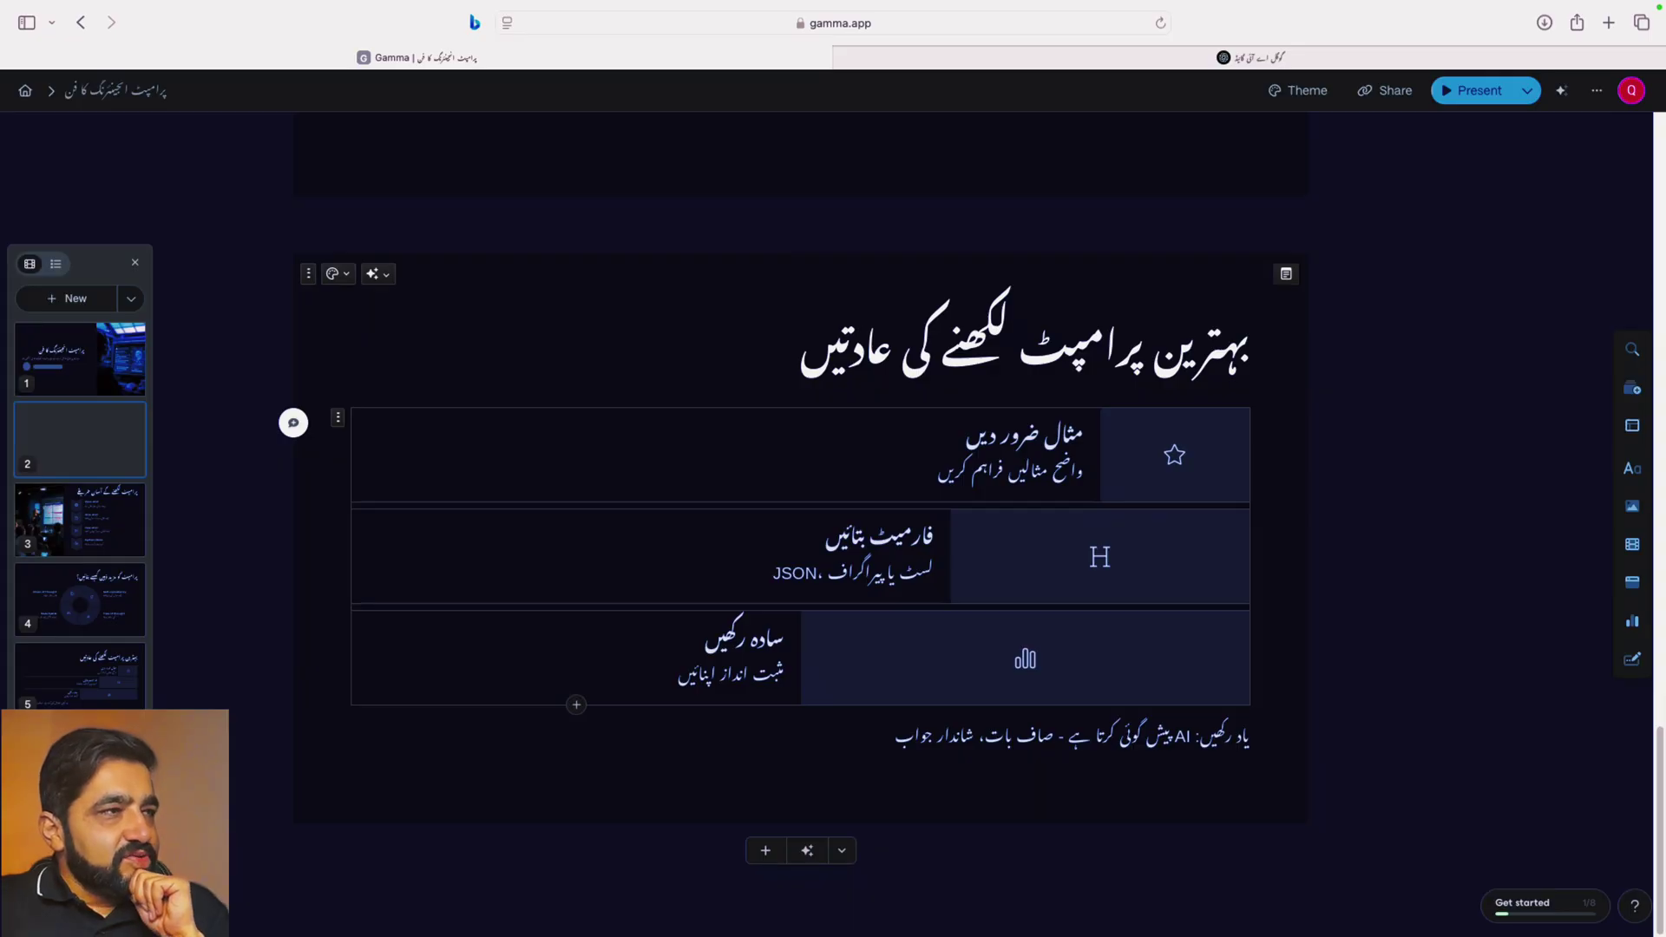
scroll(798, 521, up, 10)
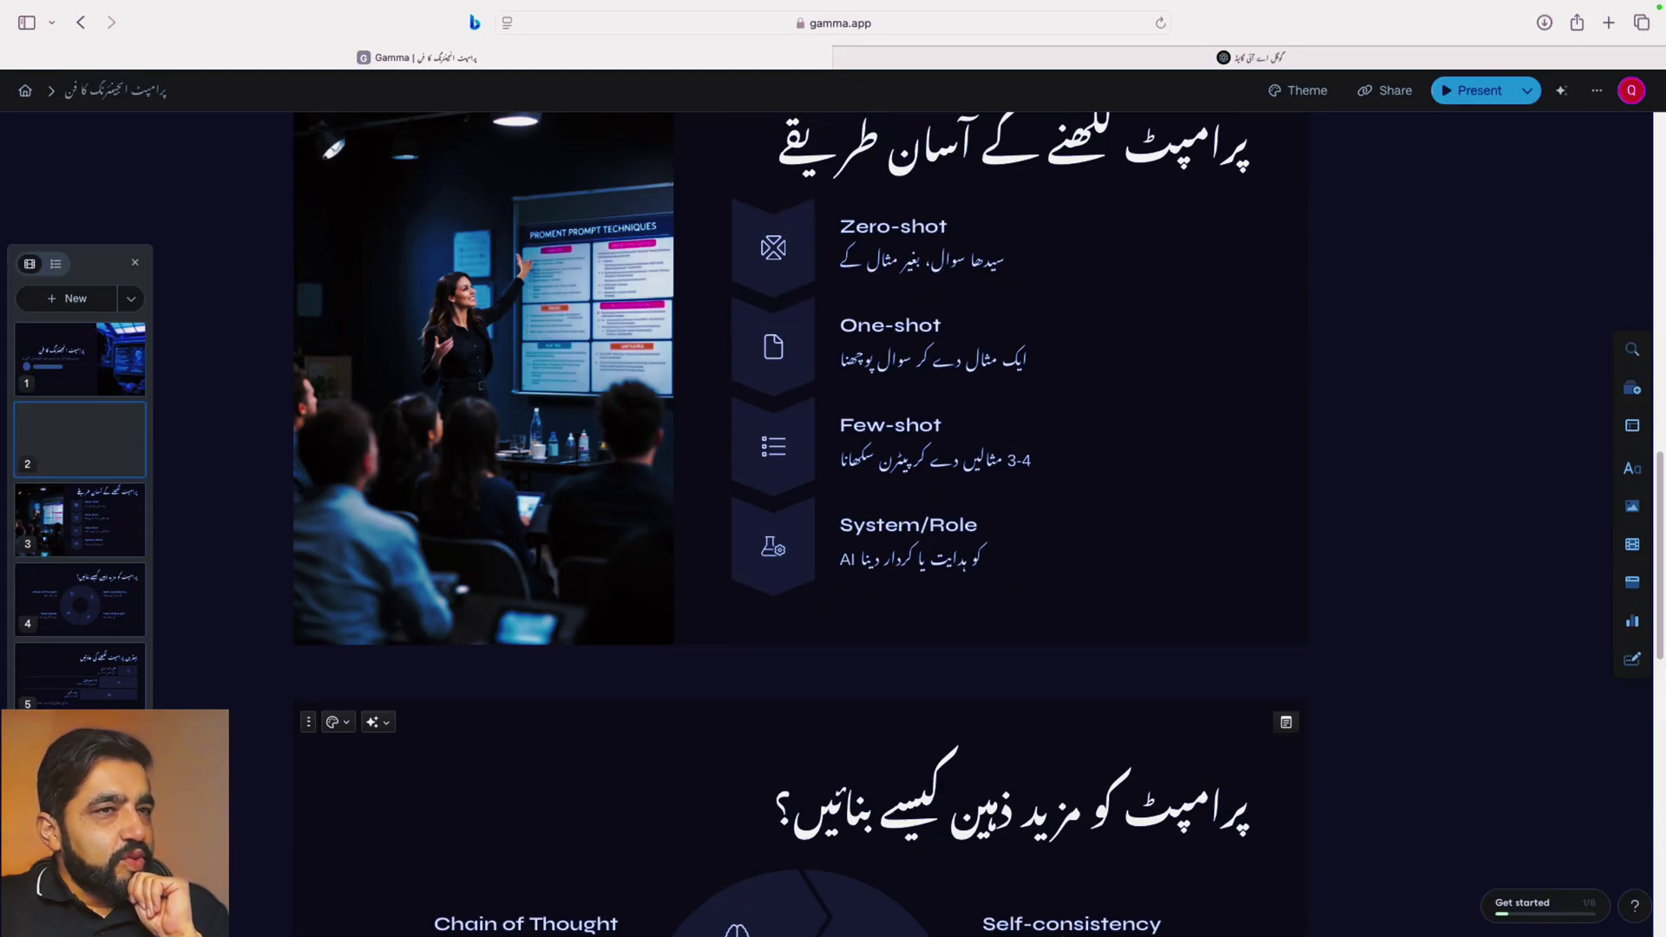
scroll(799, 520, up, 10)
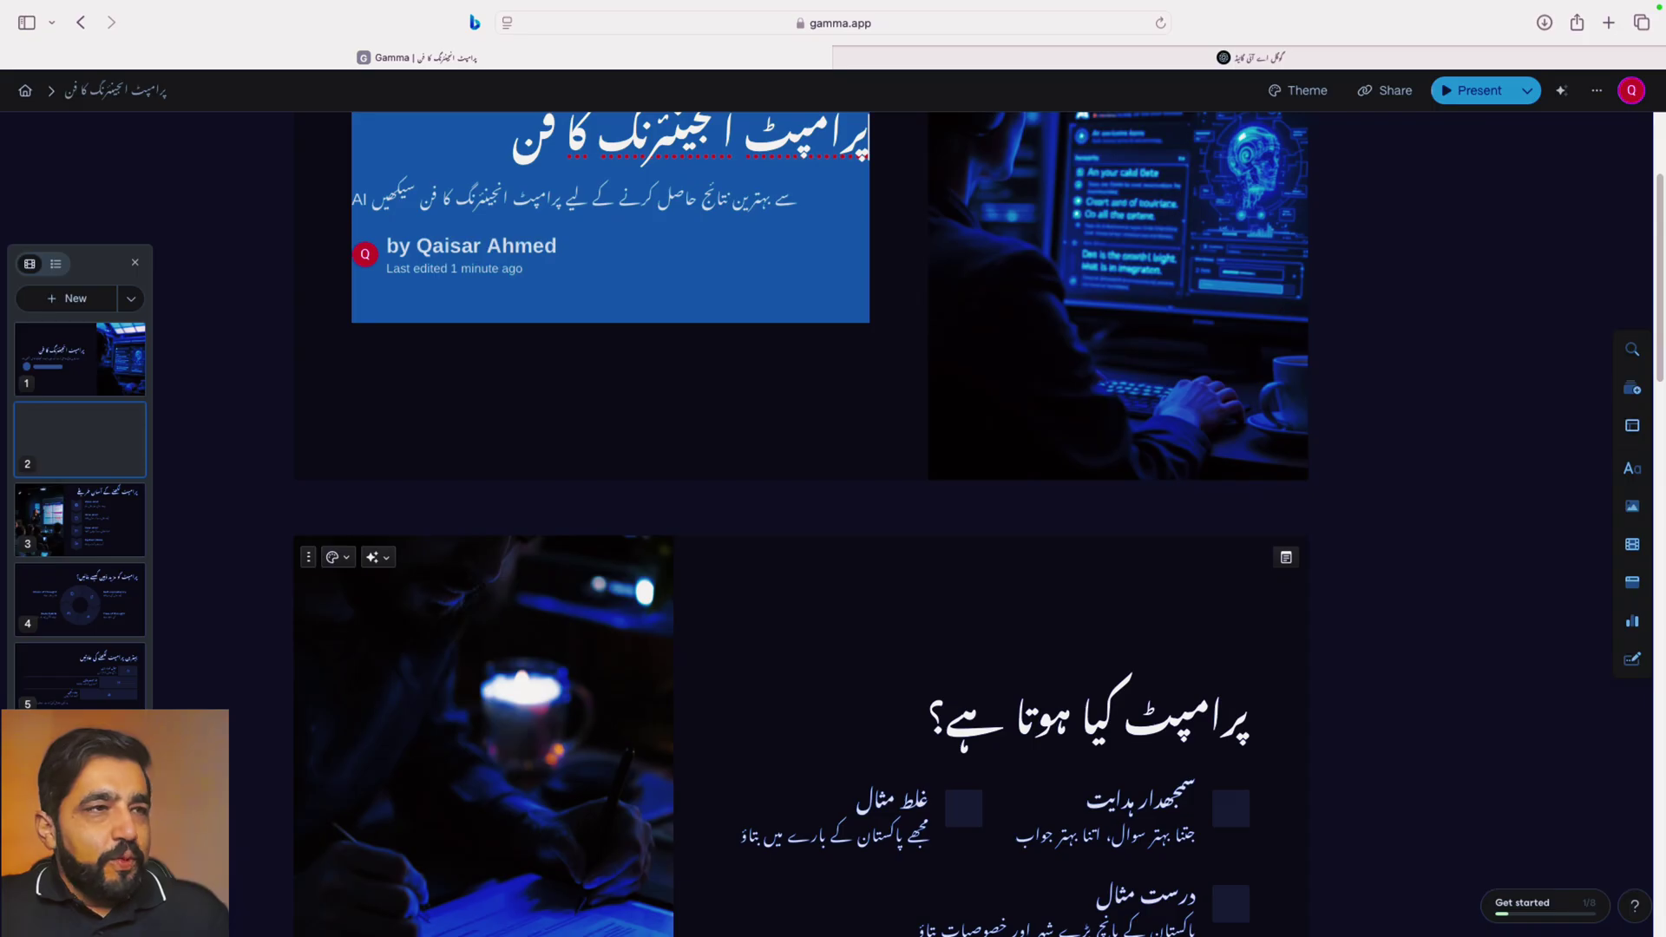
scroll(799, 521, up, 2)
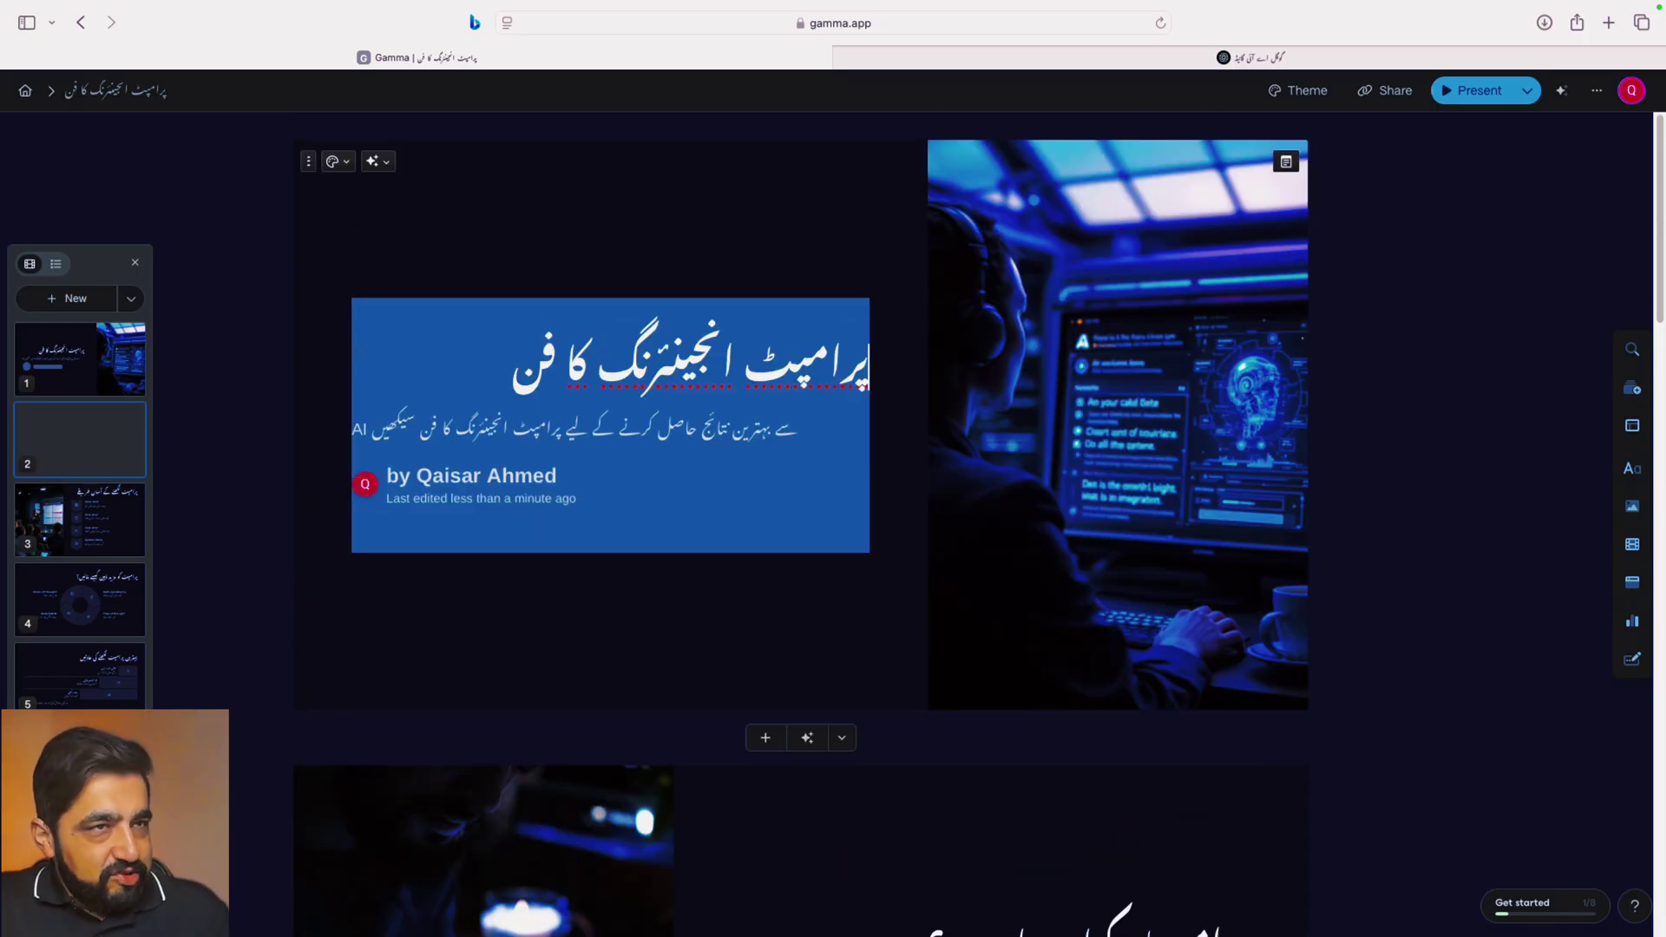
scroll(798, 521, down, 5)
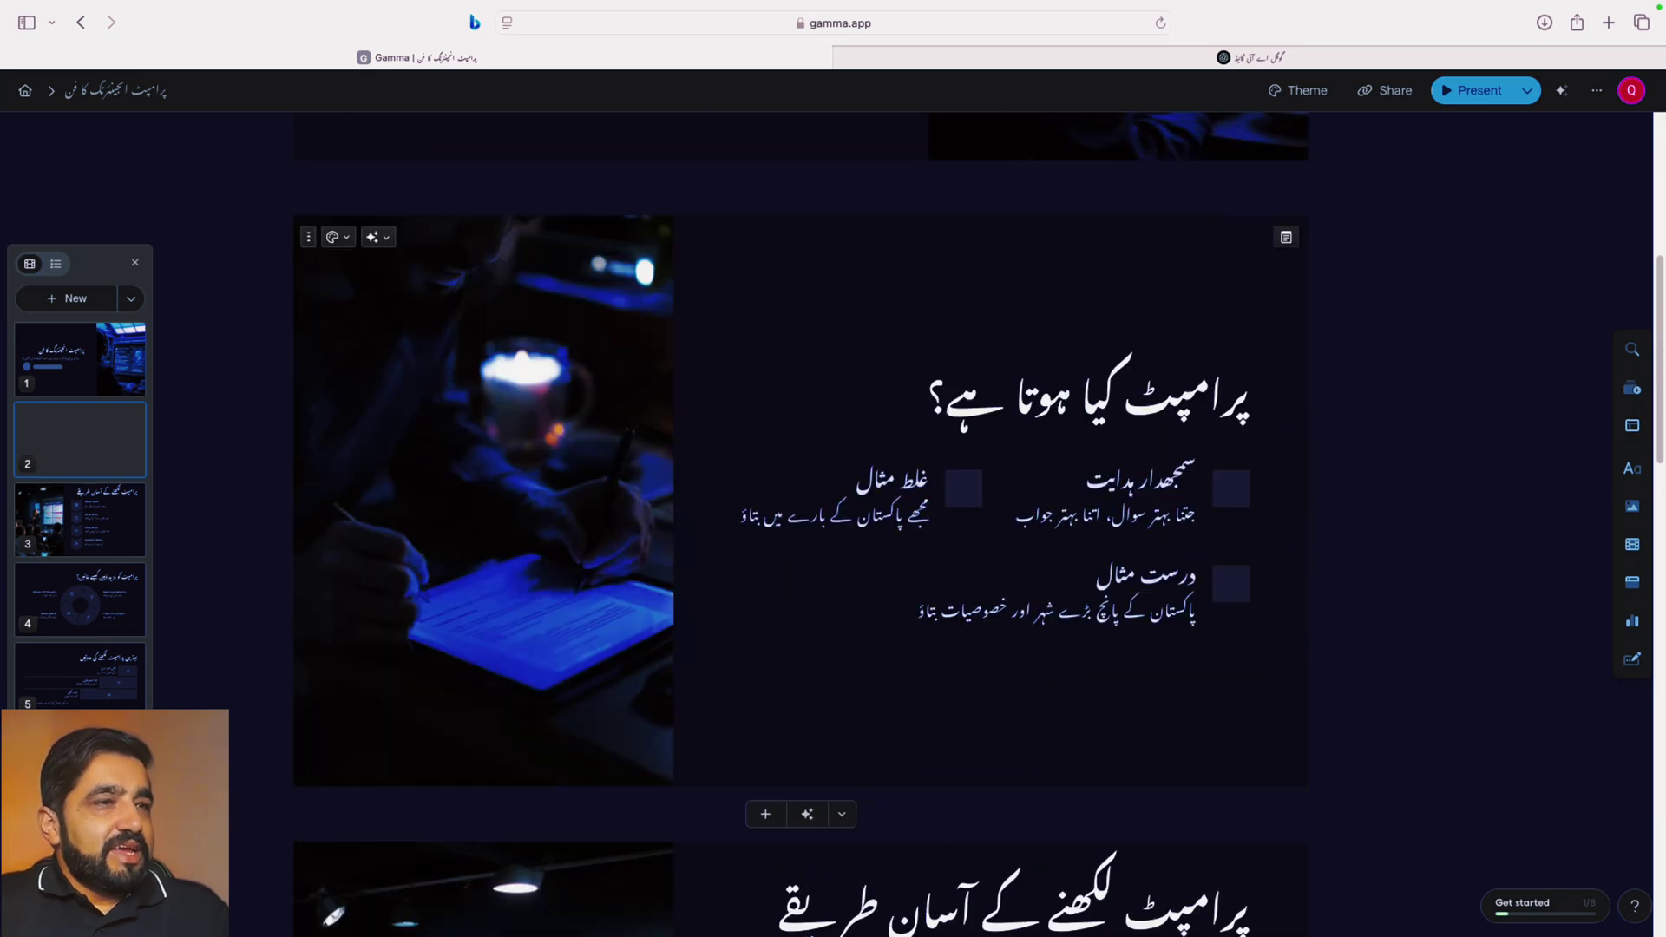
scroll(799, 521, down, 6)
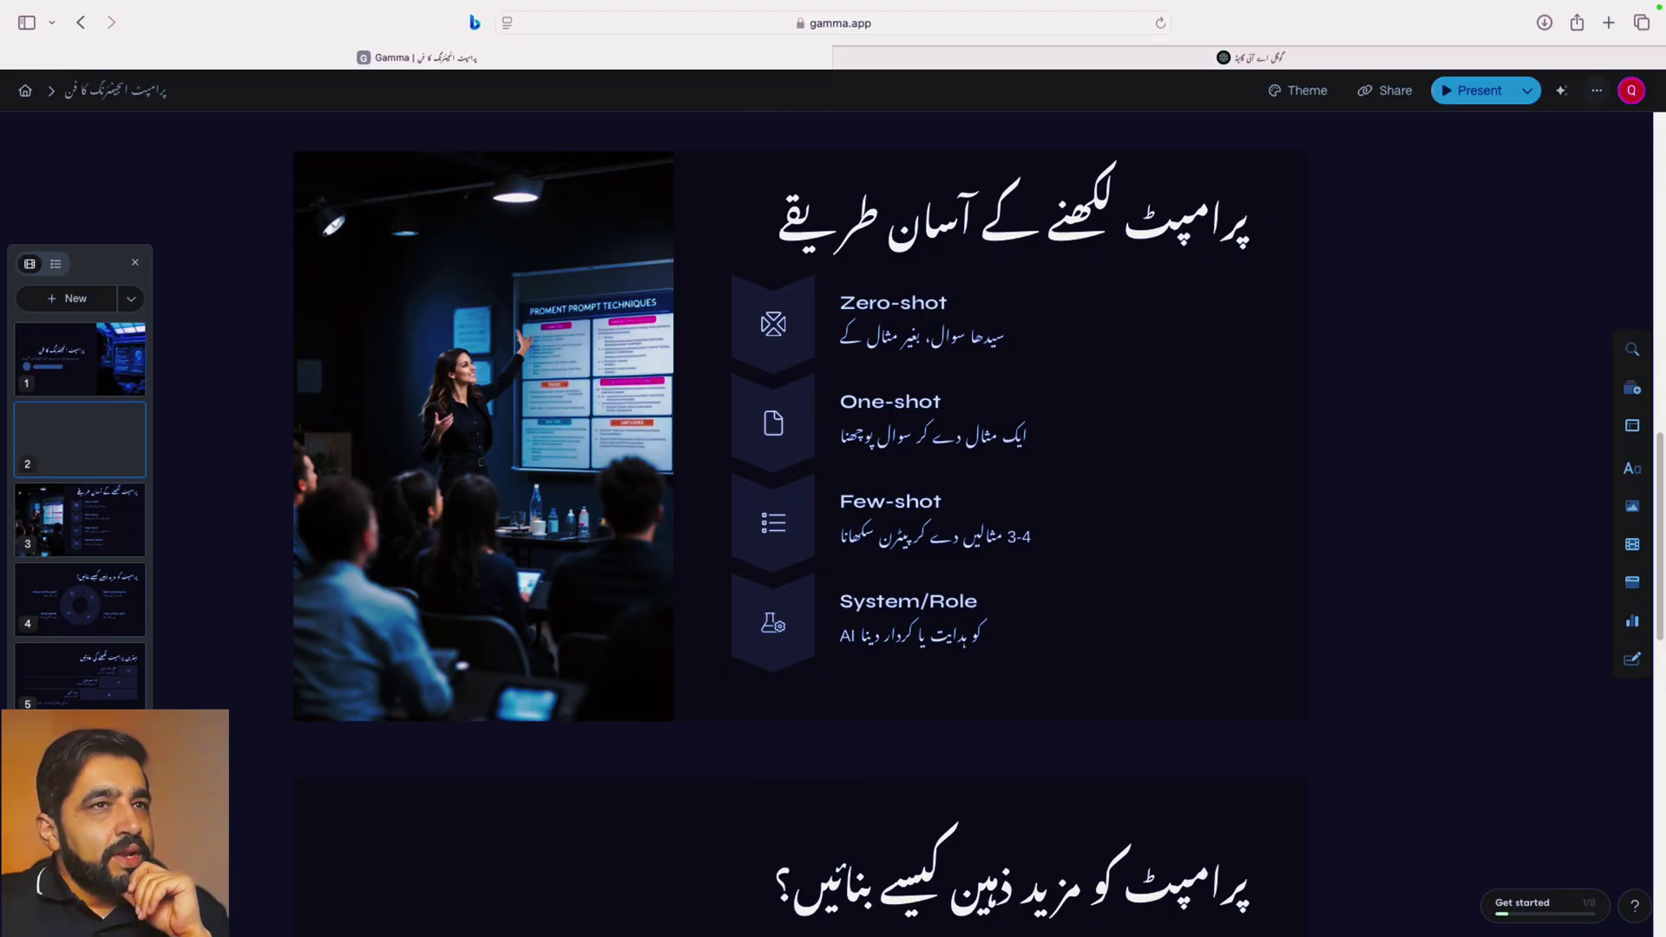
- Export all cards of the presentation to PowerPoint and open the downloaded file pramp-anjynerng-ka-fn.pptx
click(1597, 90)
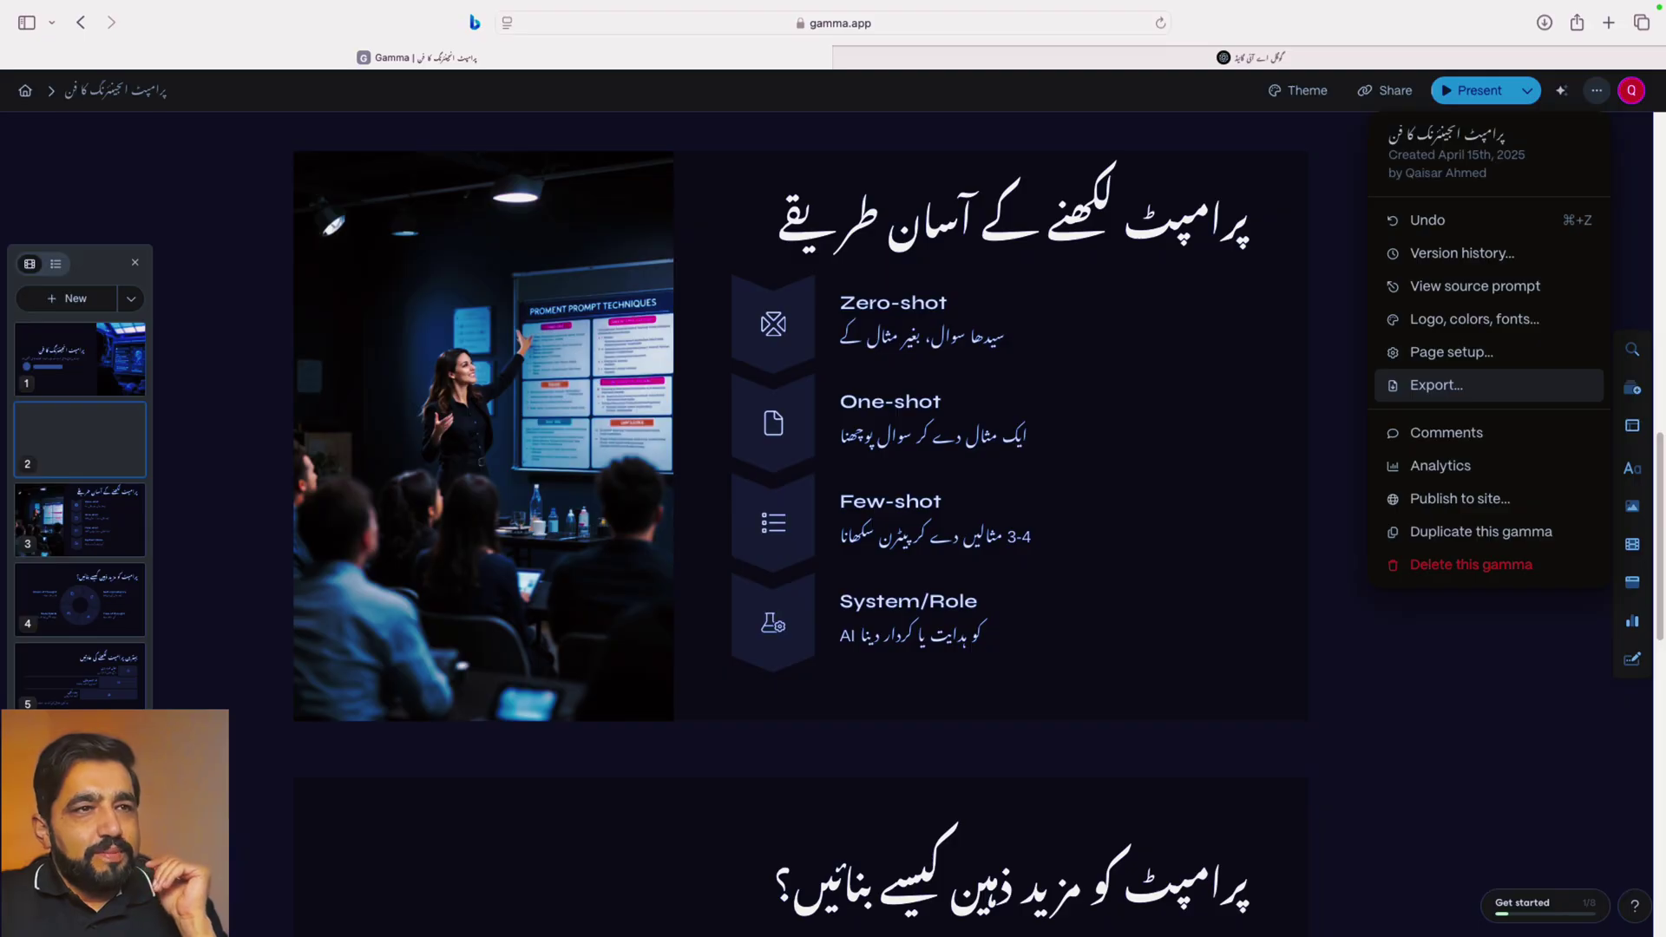
click(1436, 384)
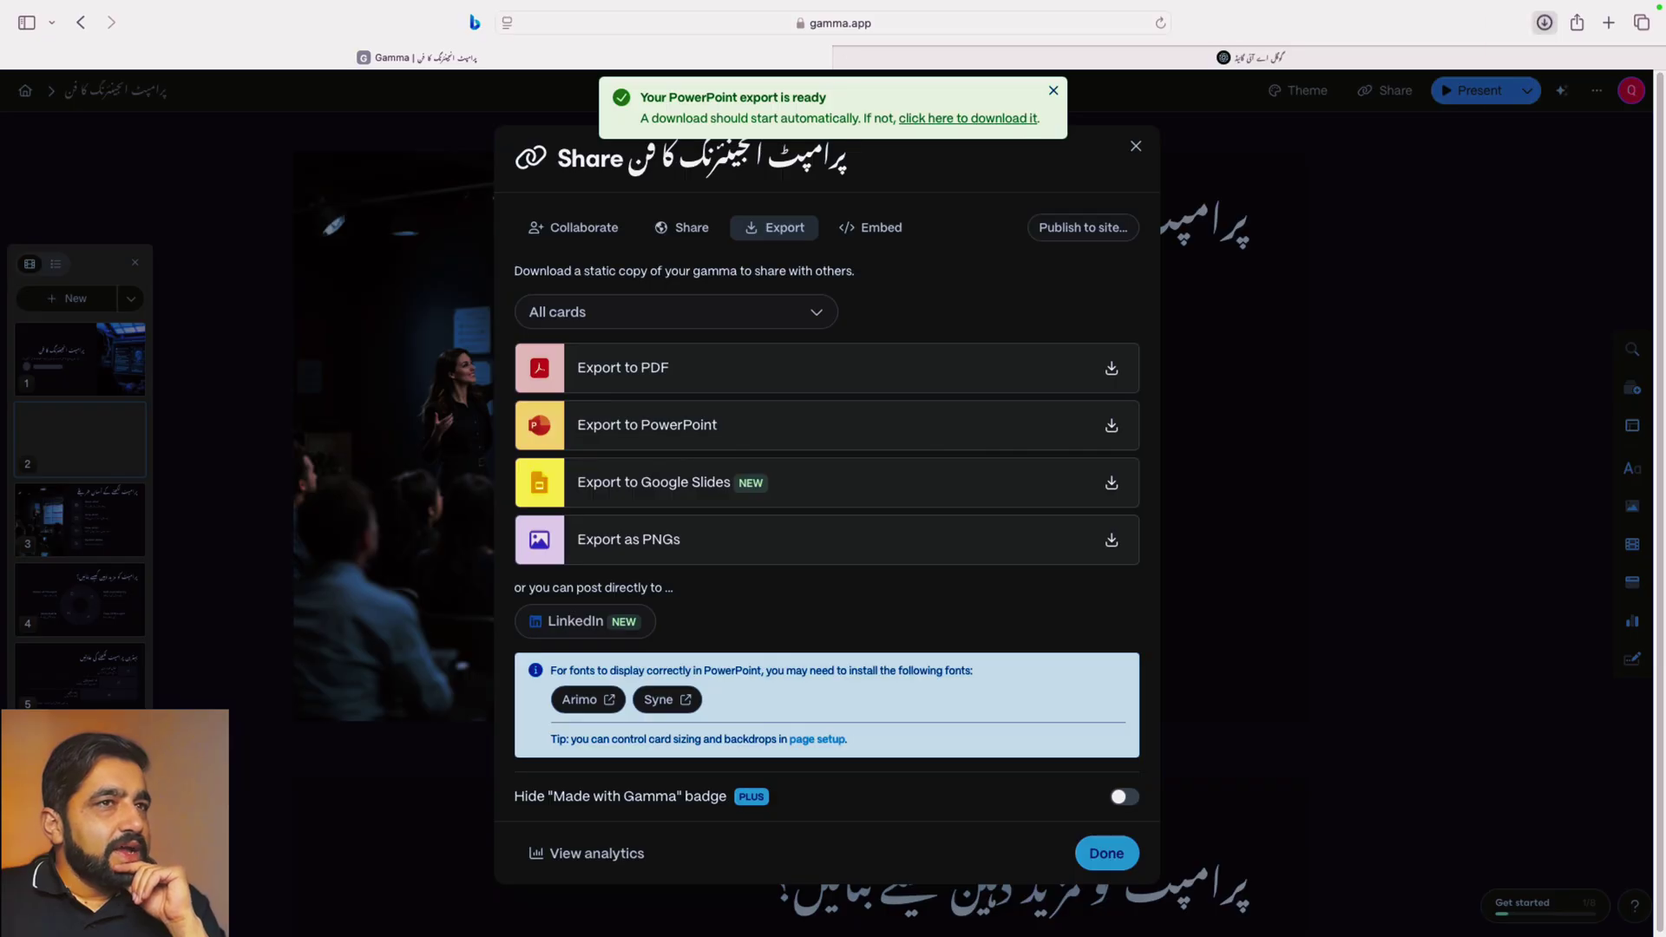
click(1345, 106)
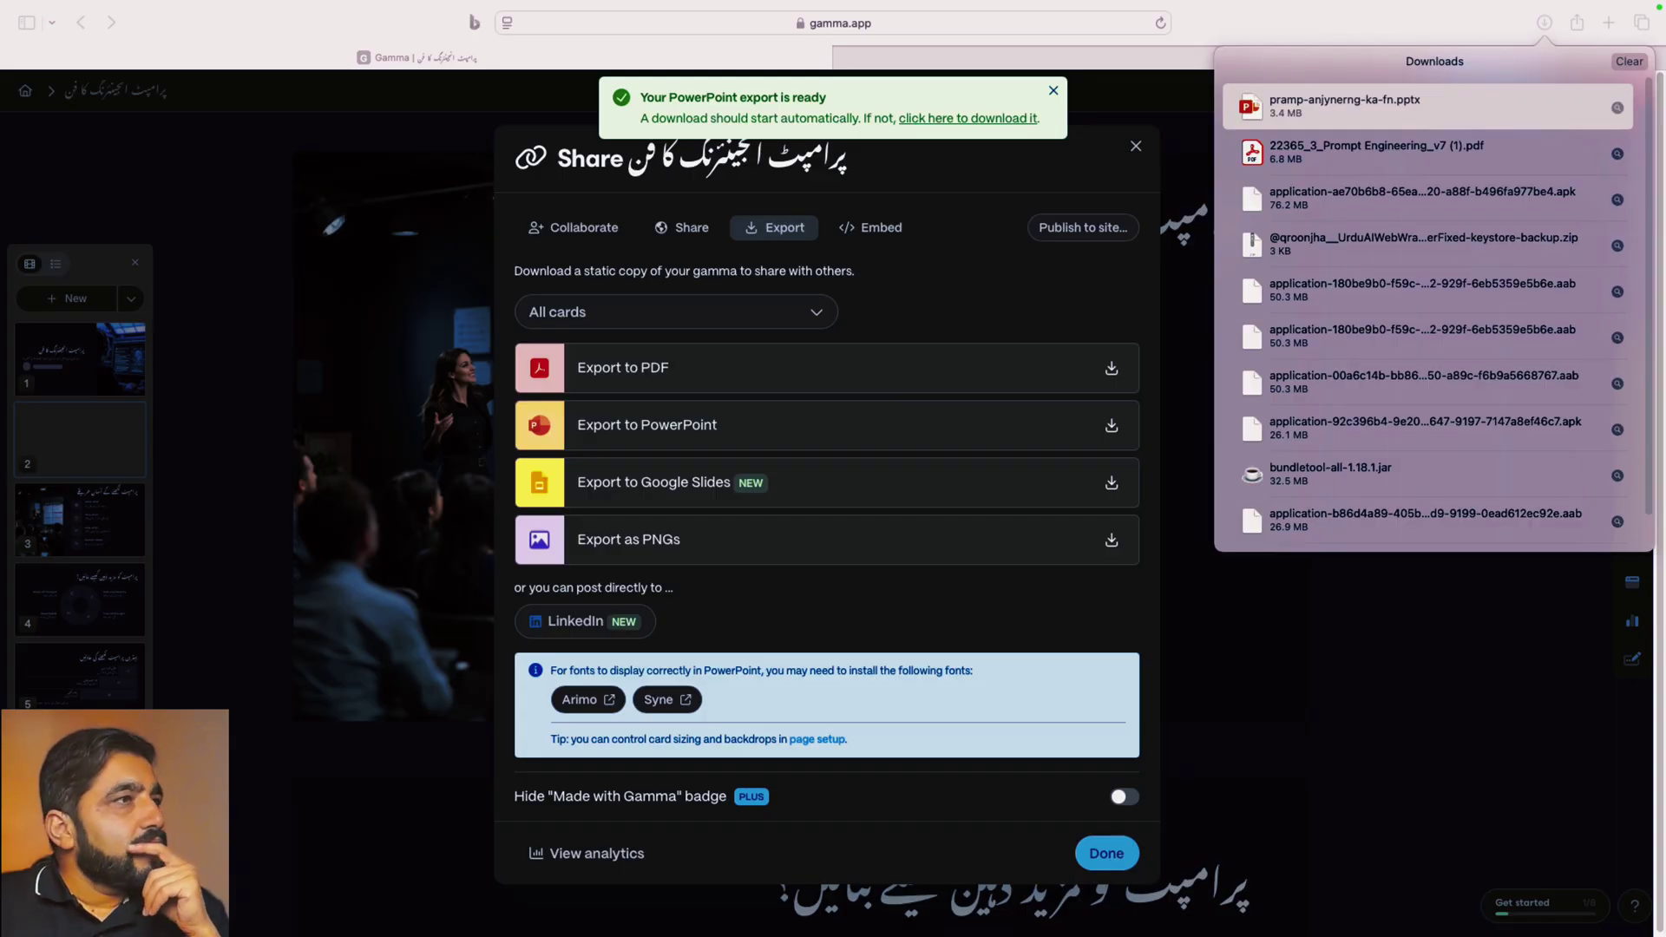
double_click(1344, 123)
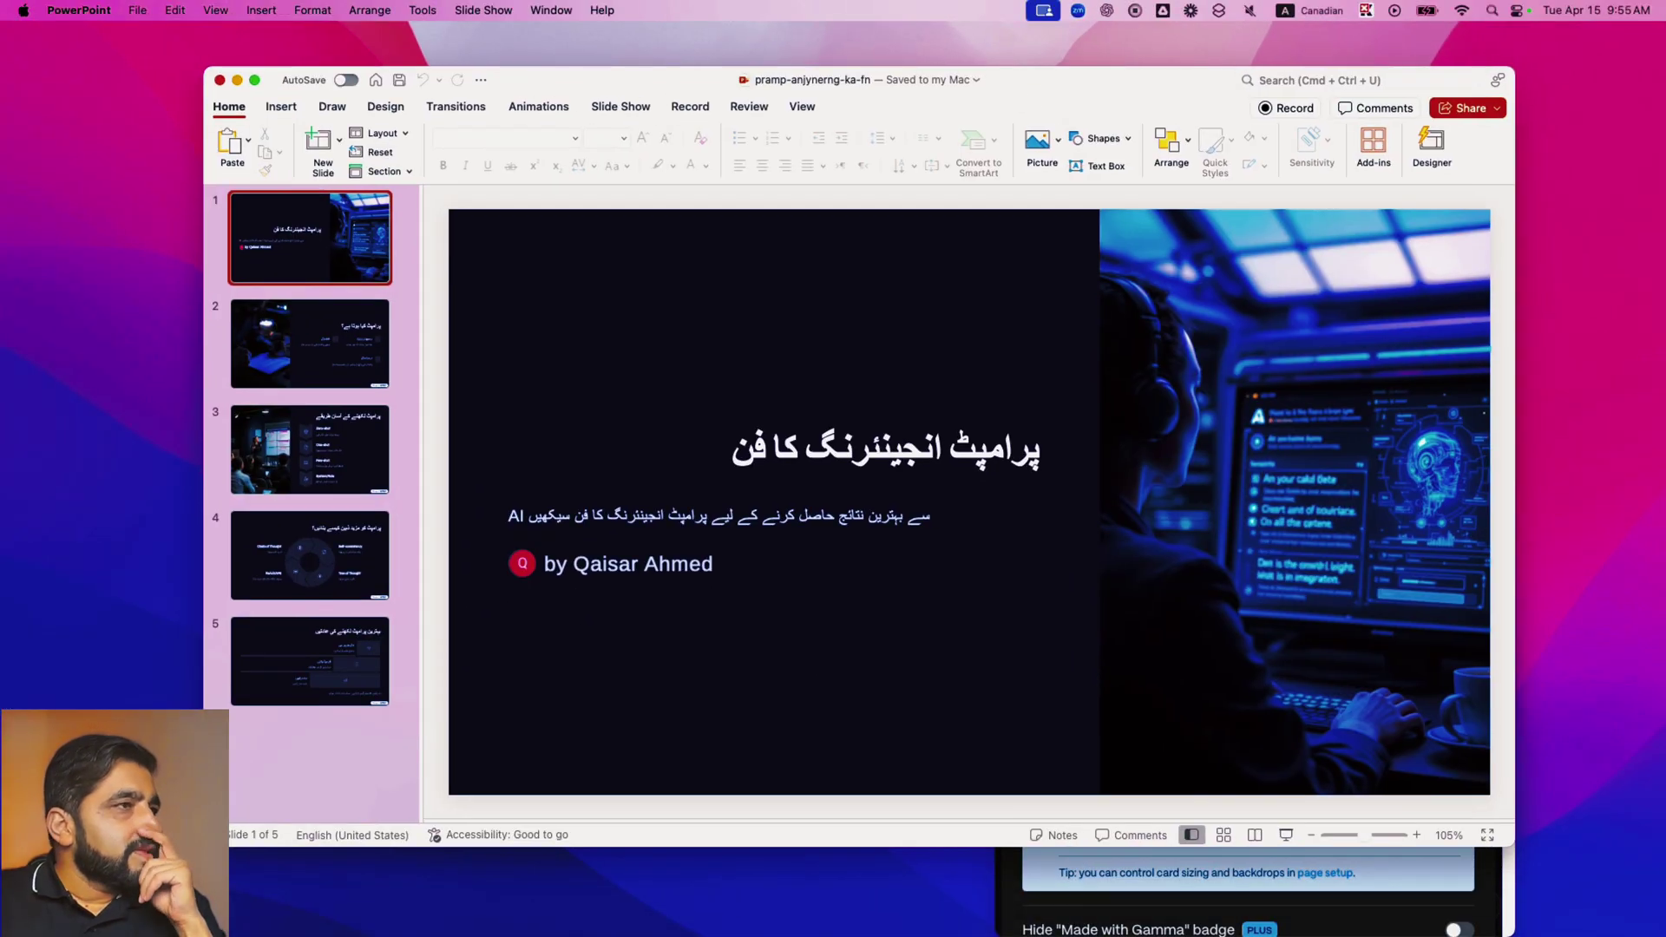
- View the exported deck in full screen in PowerPoint and check the Urdu text and layout of slides 2 to 5
click(254, 80)
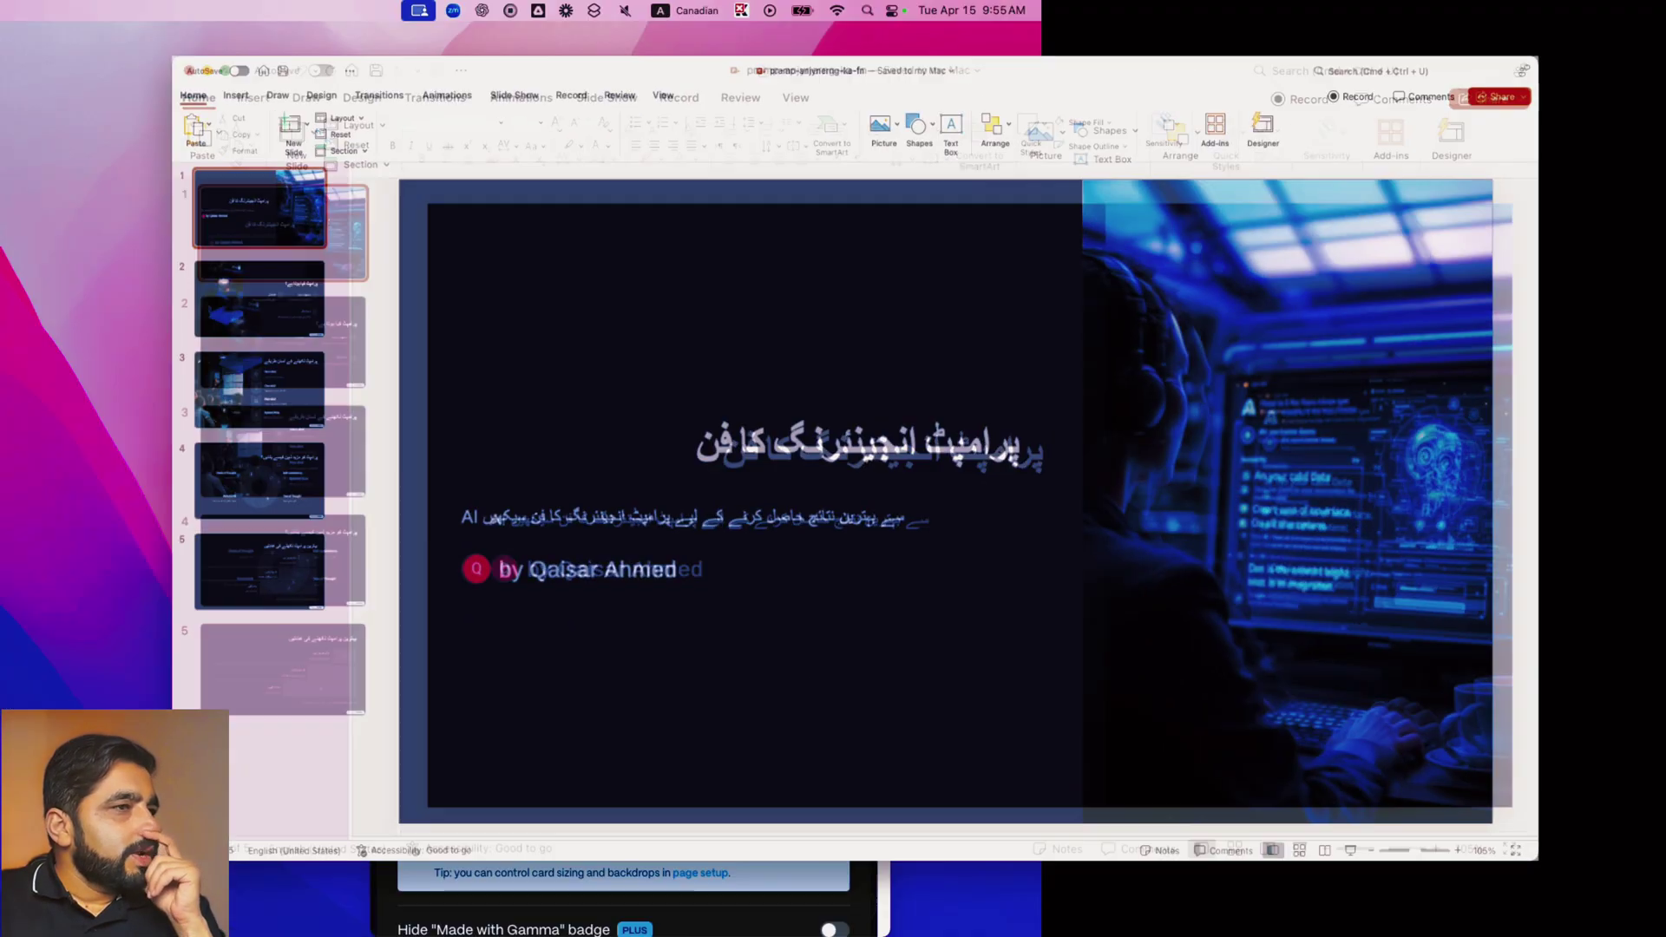
click(106, 283)
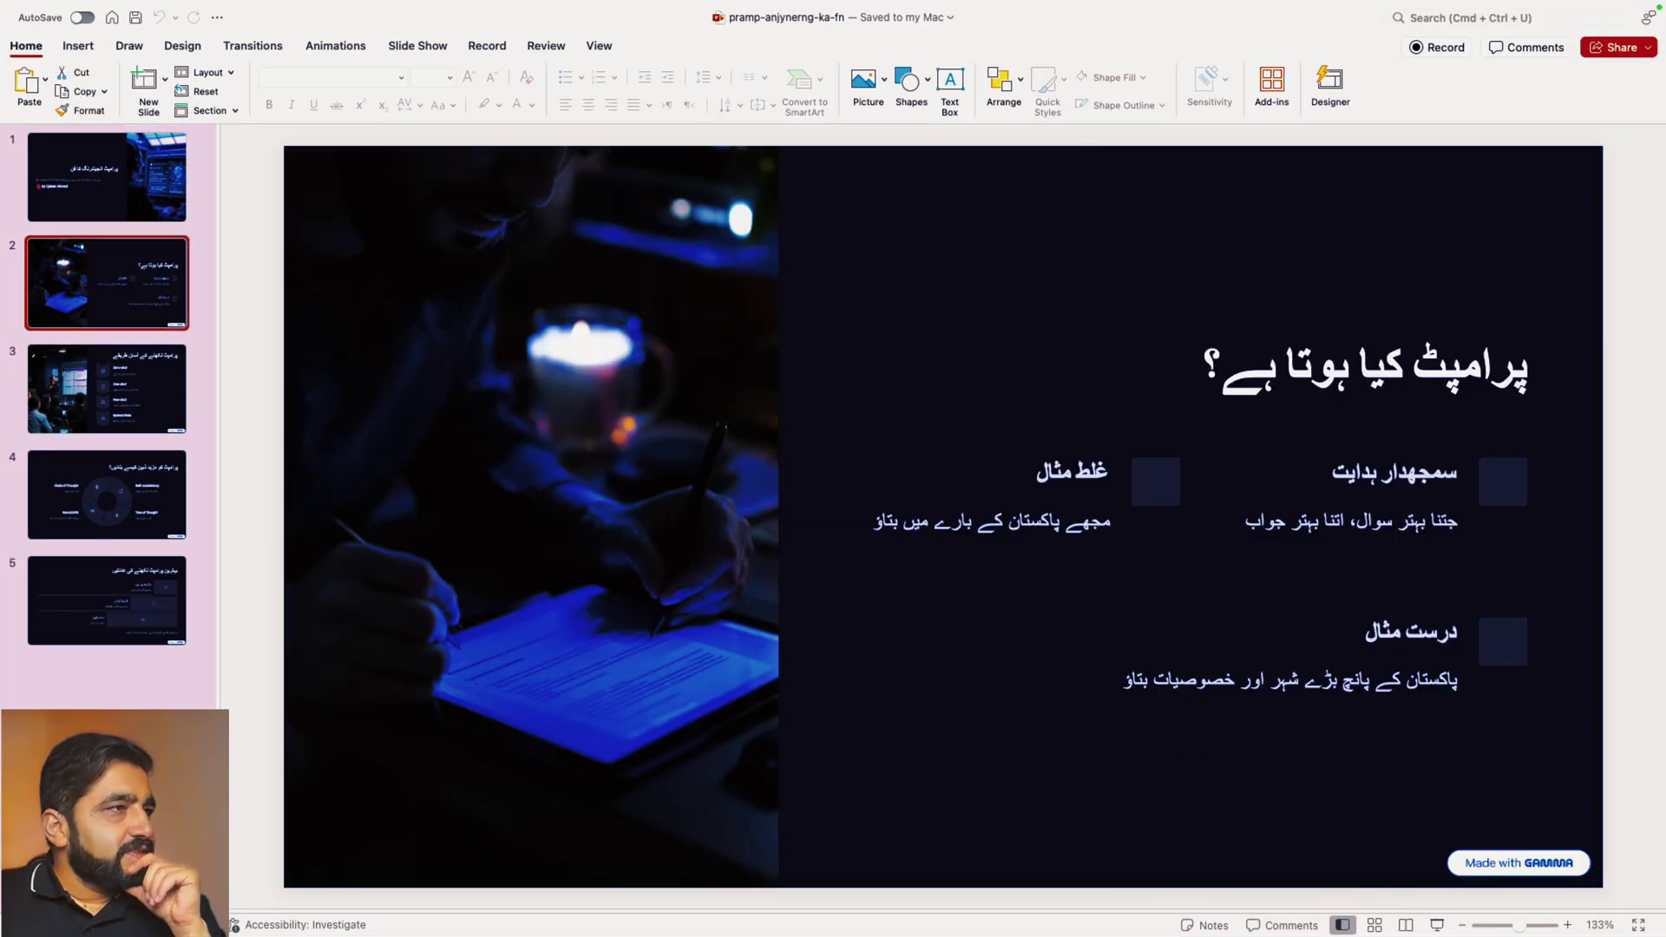
key(Down)
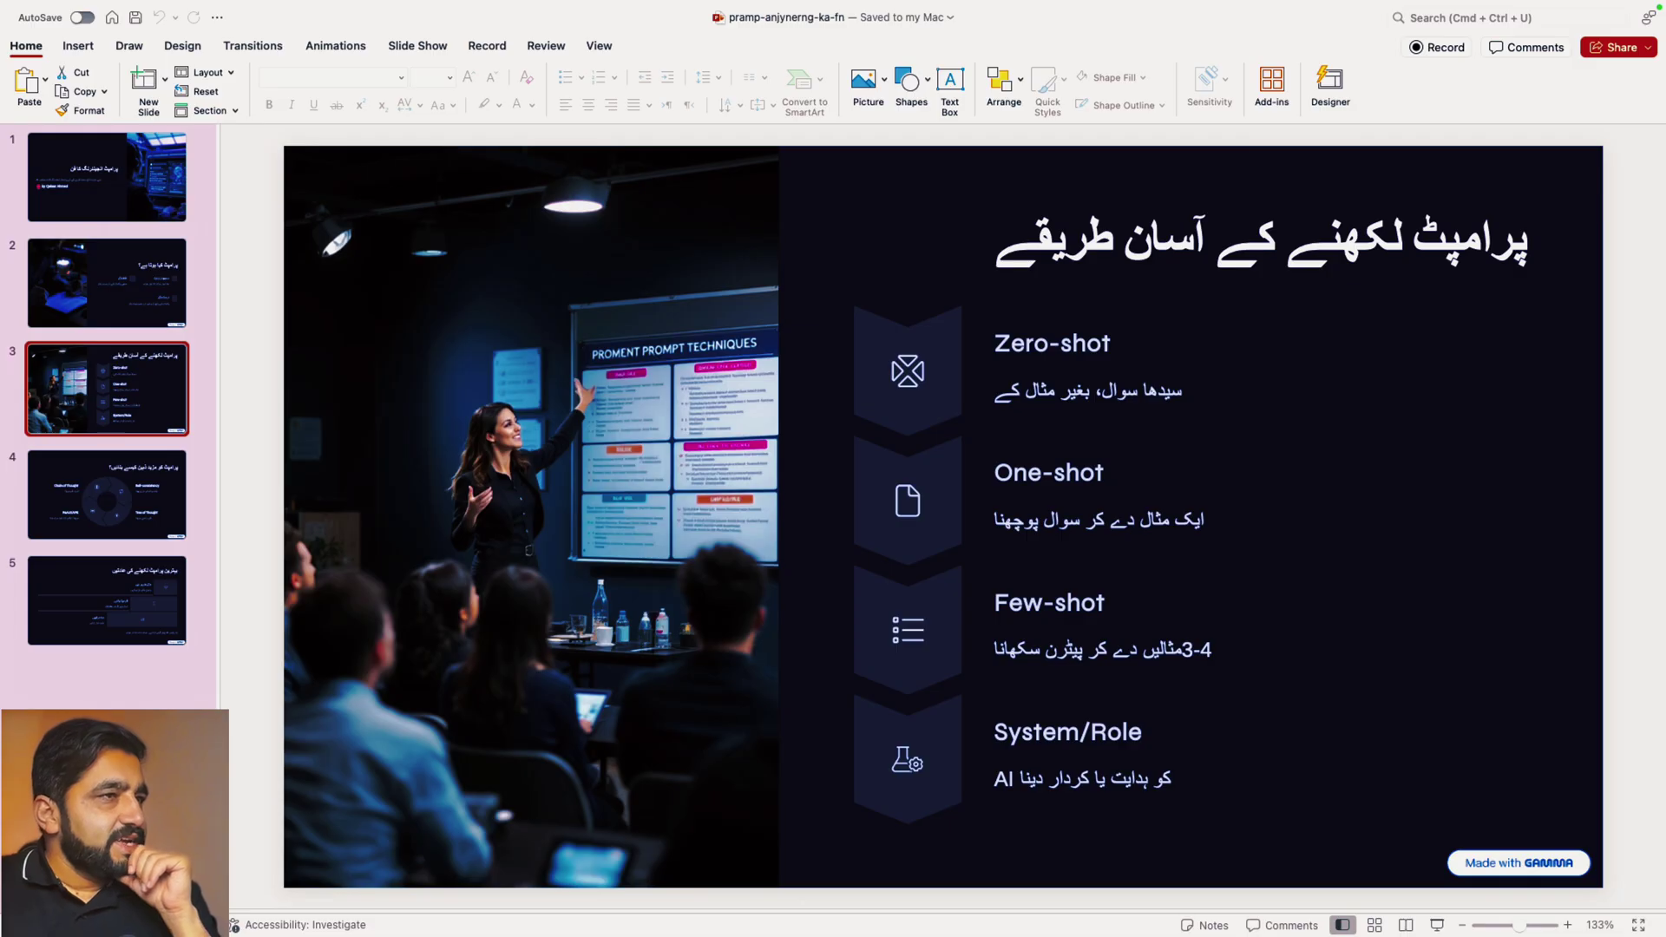
key(Down)
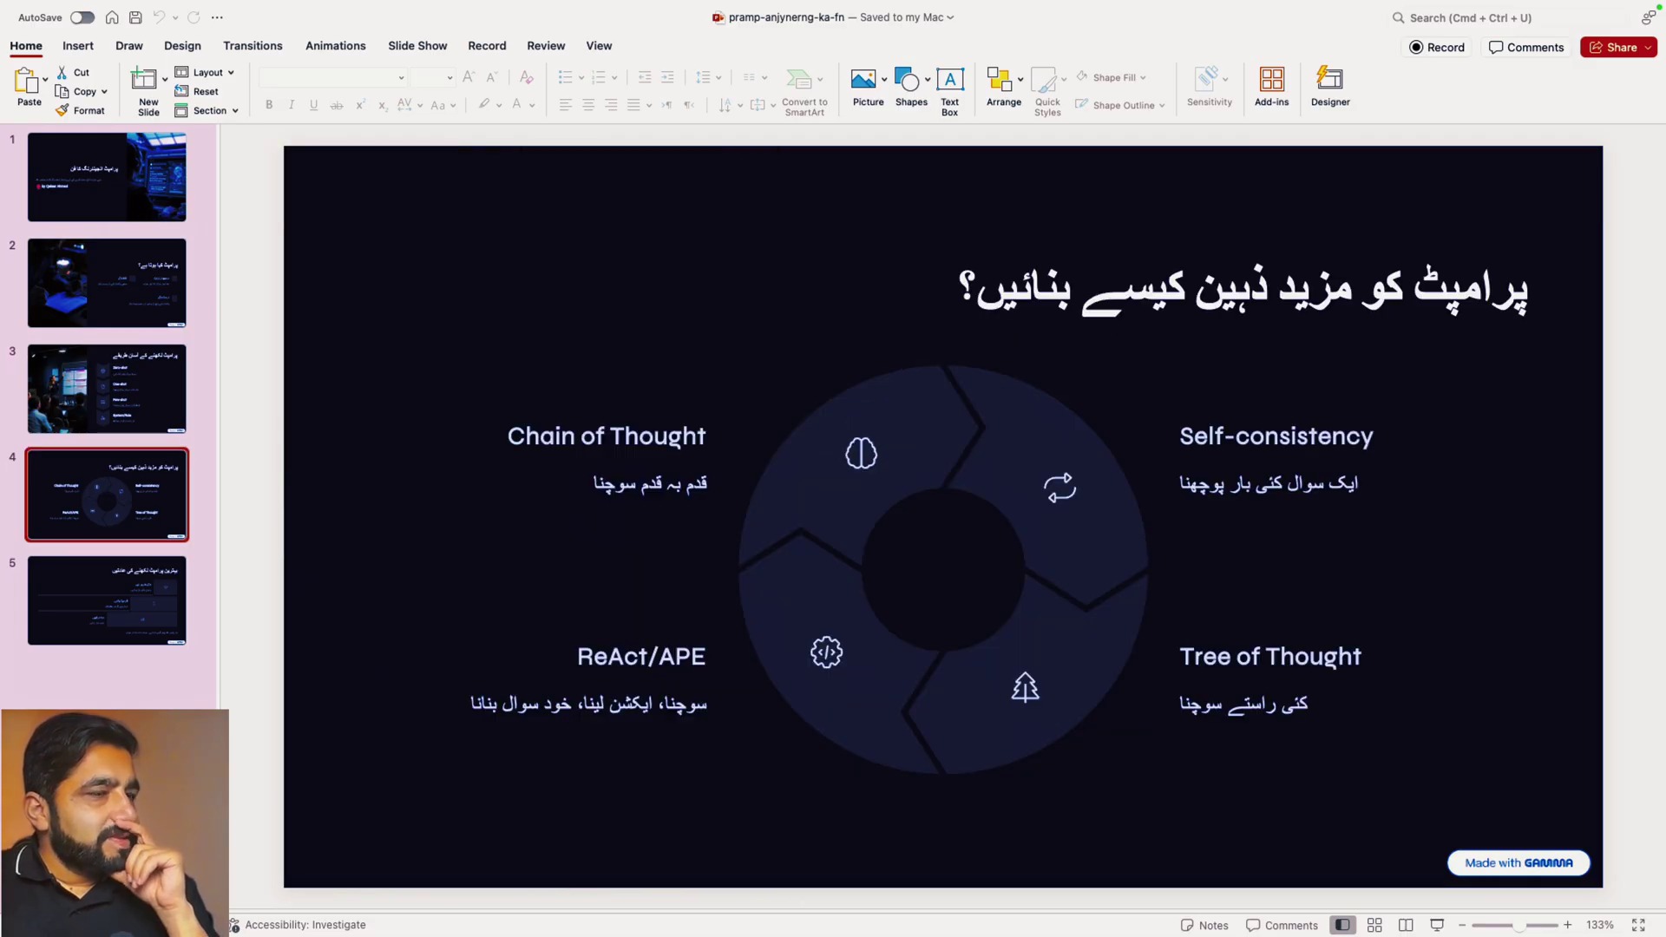
key(Down)
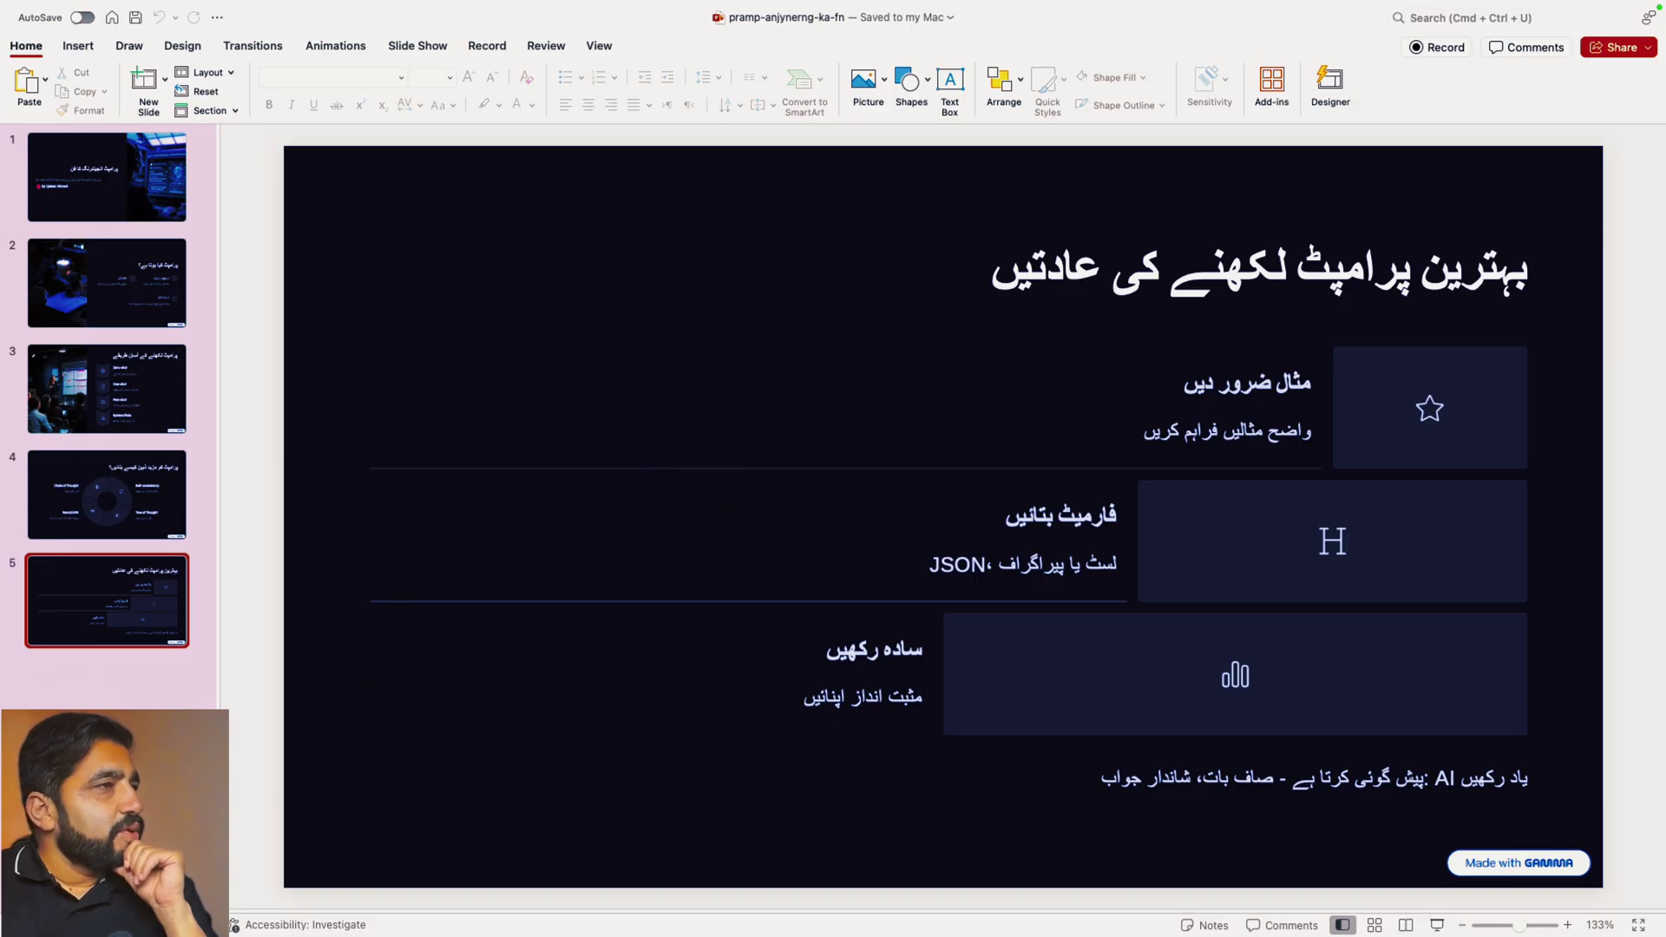
key(Up)
key(Up)
key(Up)
key(Up)
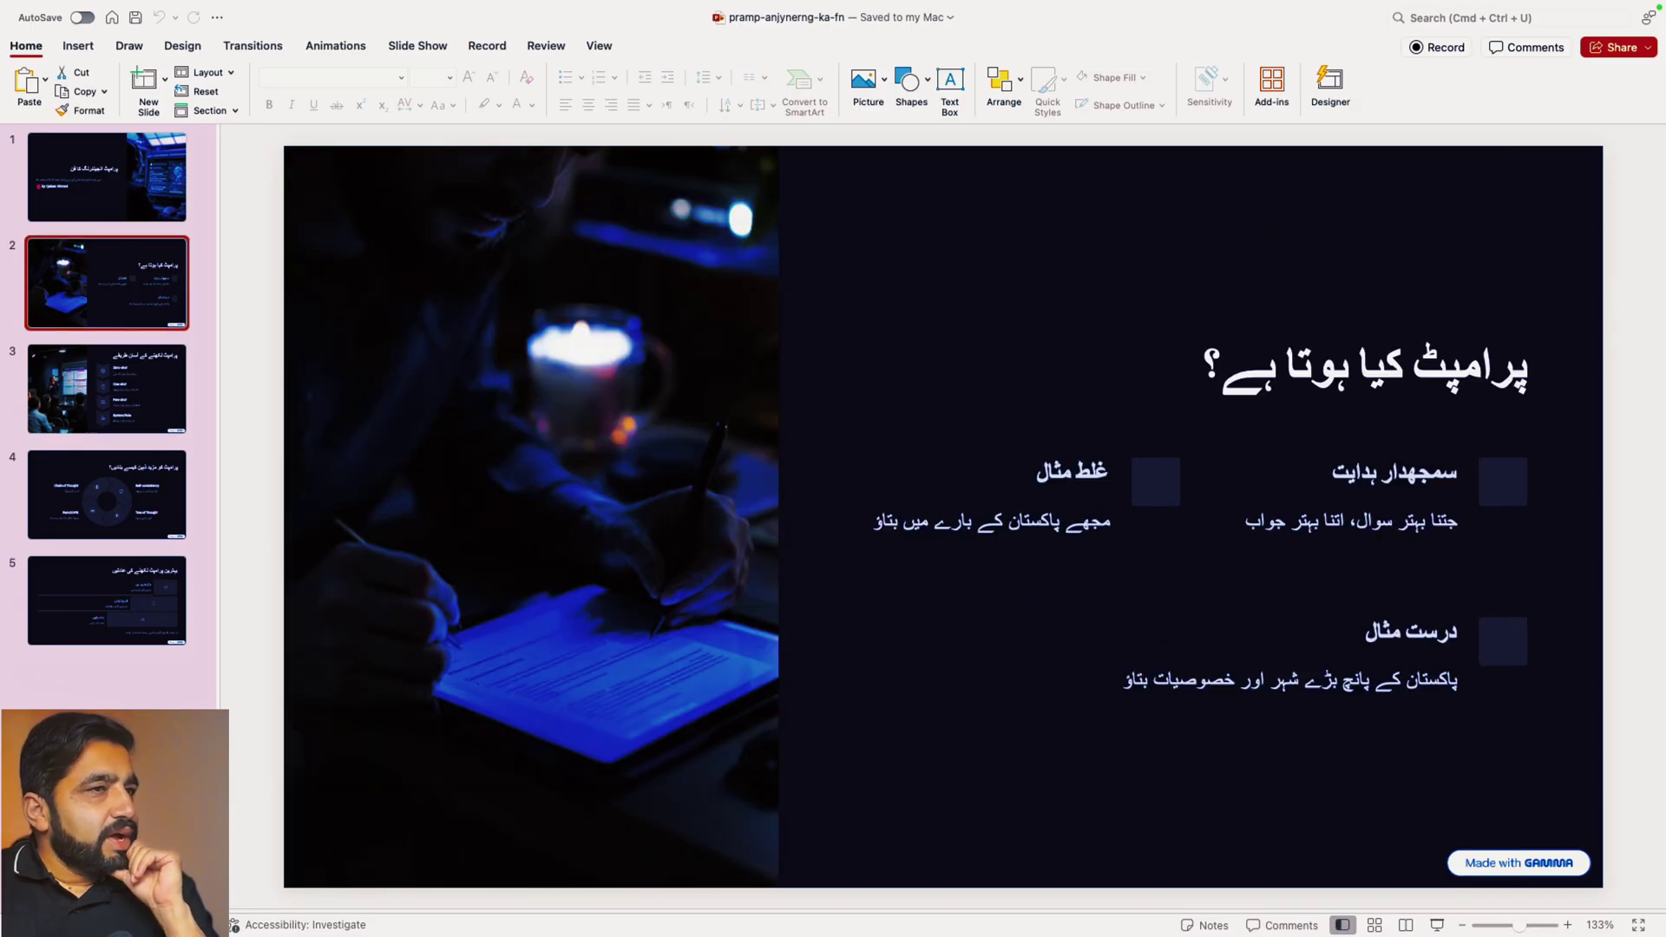
key(Down)
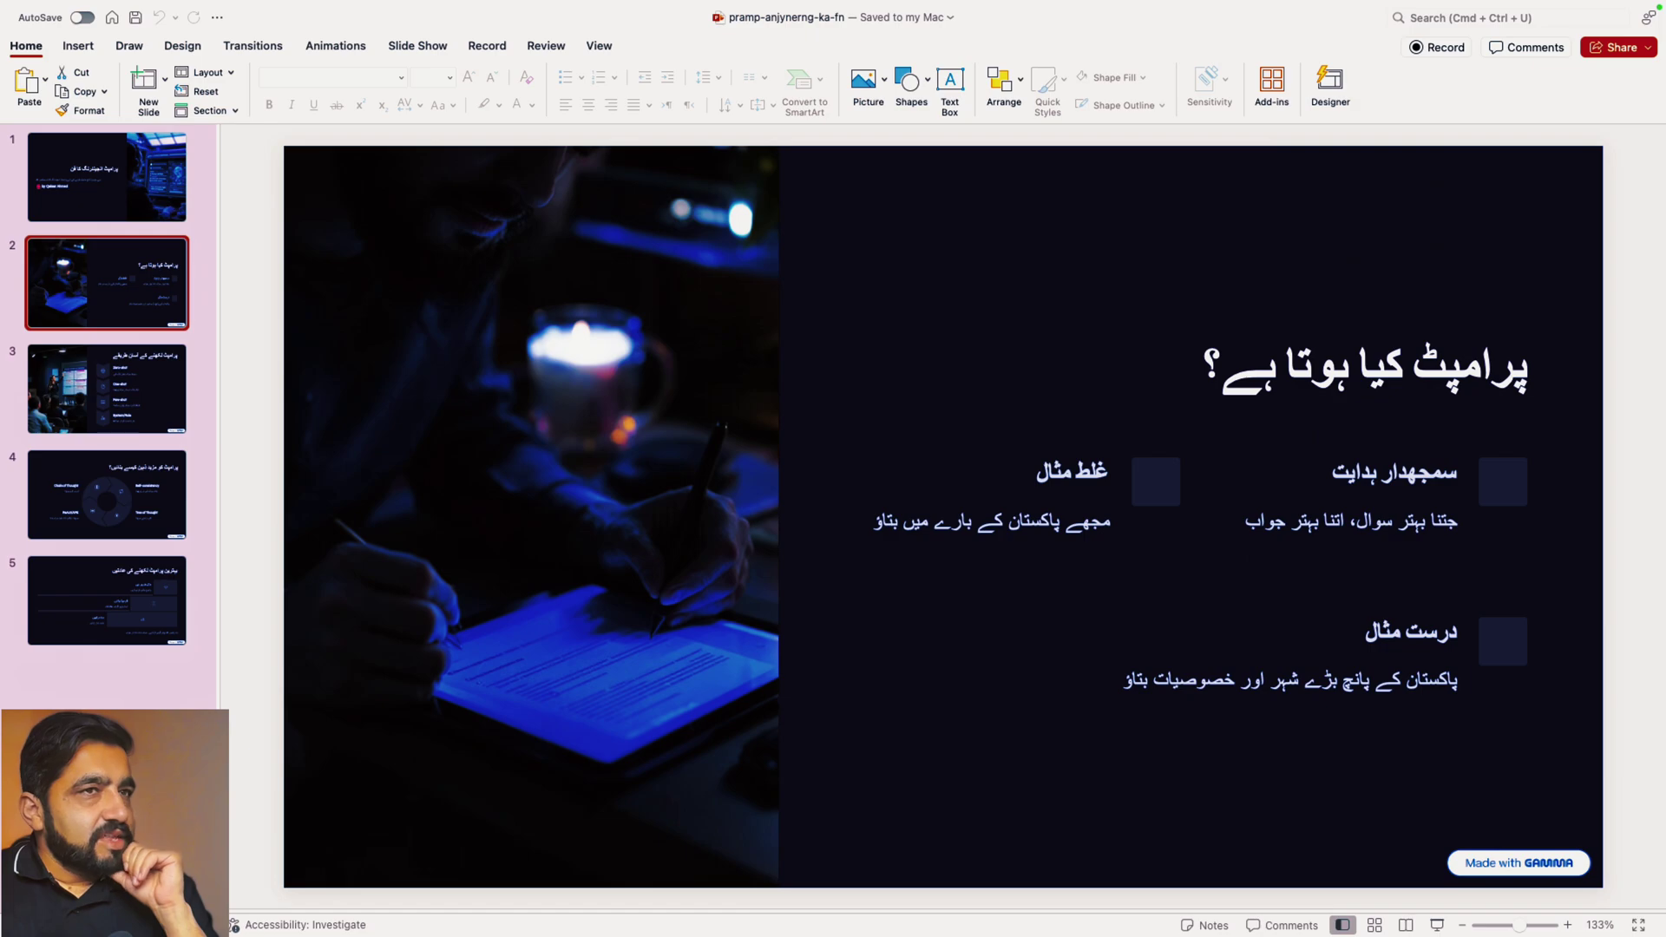
- Leave full screen and minimize the PowerPoint window
mouse_move(52, 3)
click(52, 39)
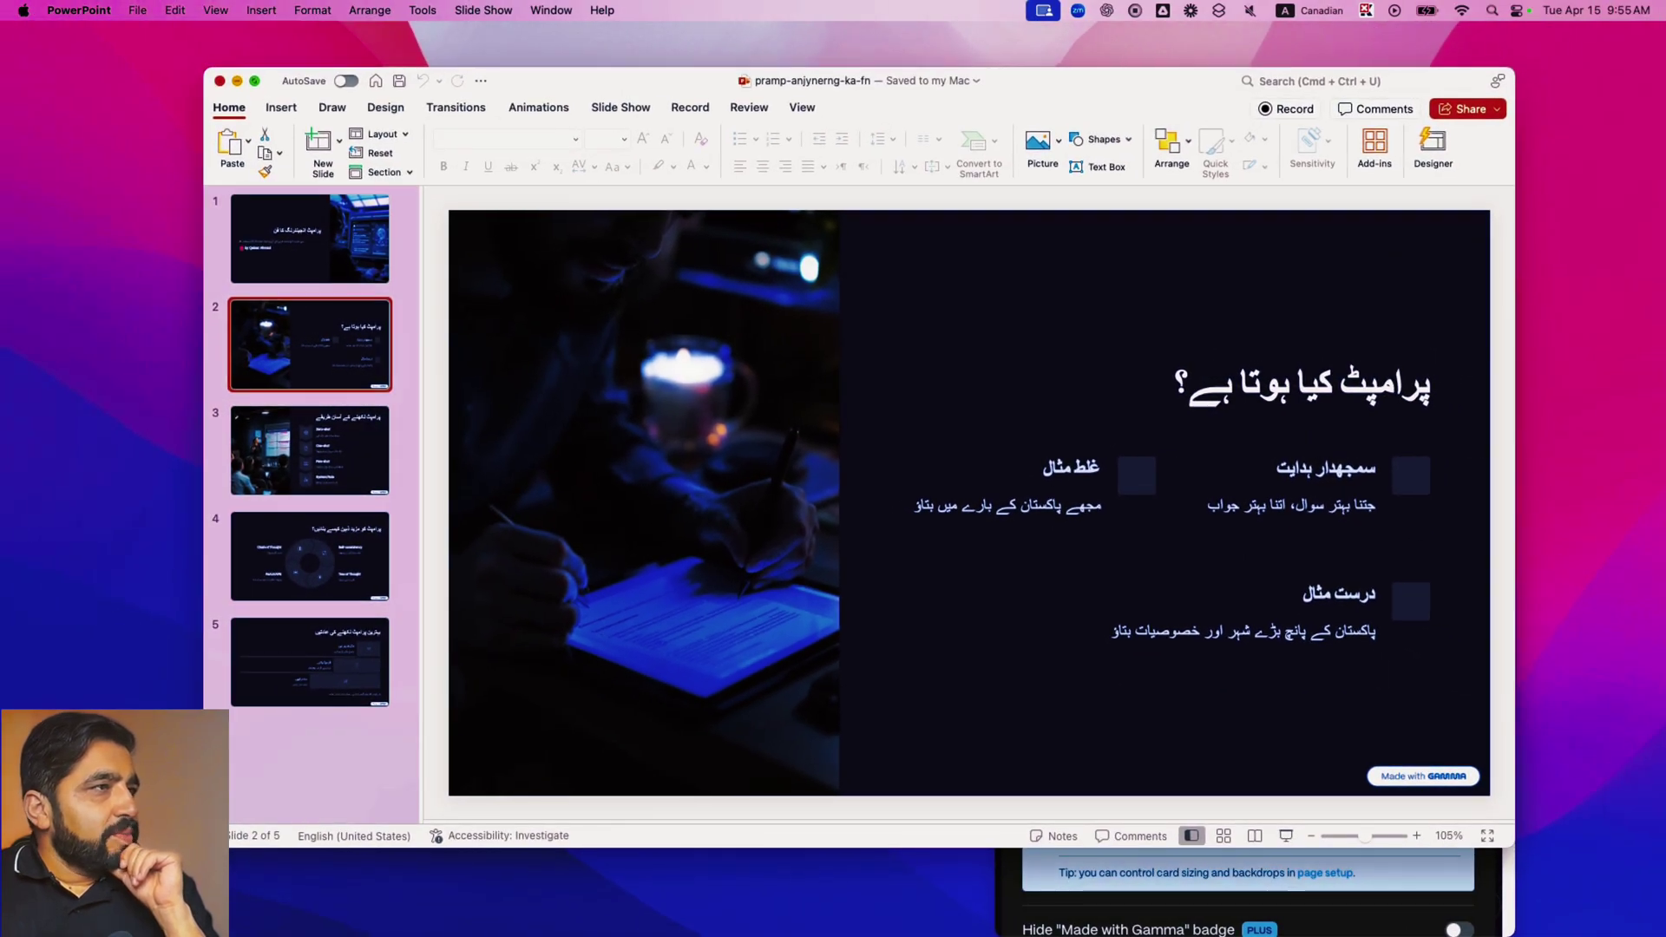
click(237, 80)
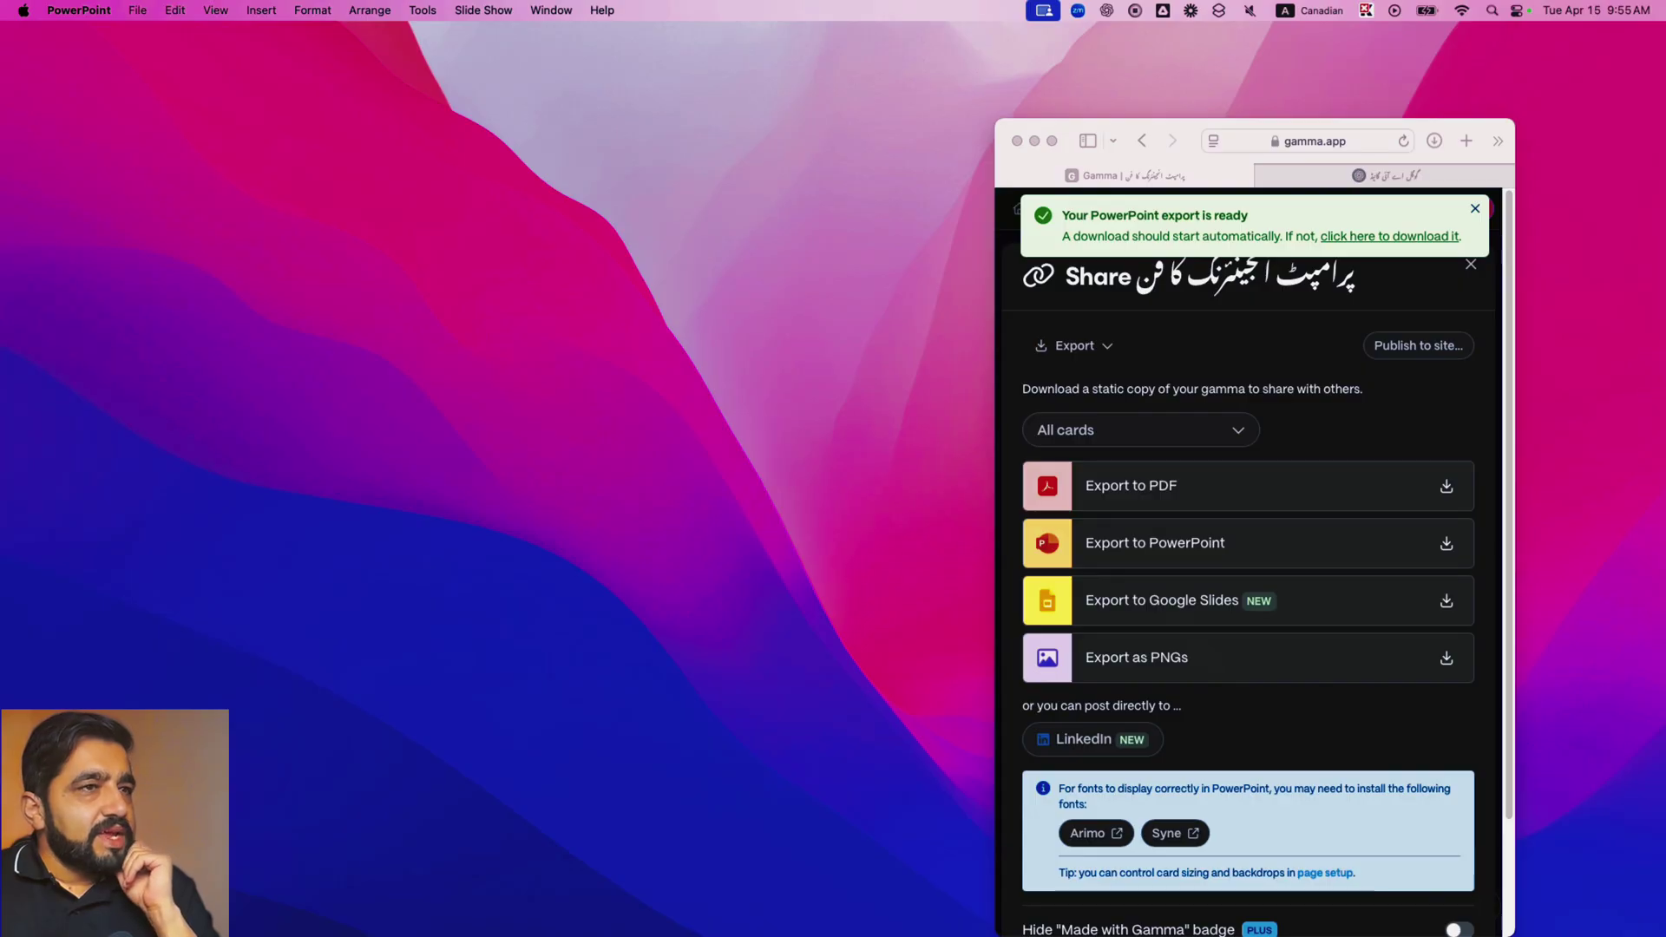
- Switch back to Gamma in Safari, export all cards to PDF and return the browser to full screen
key(super+Tab)
click(1131, 486)
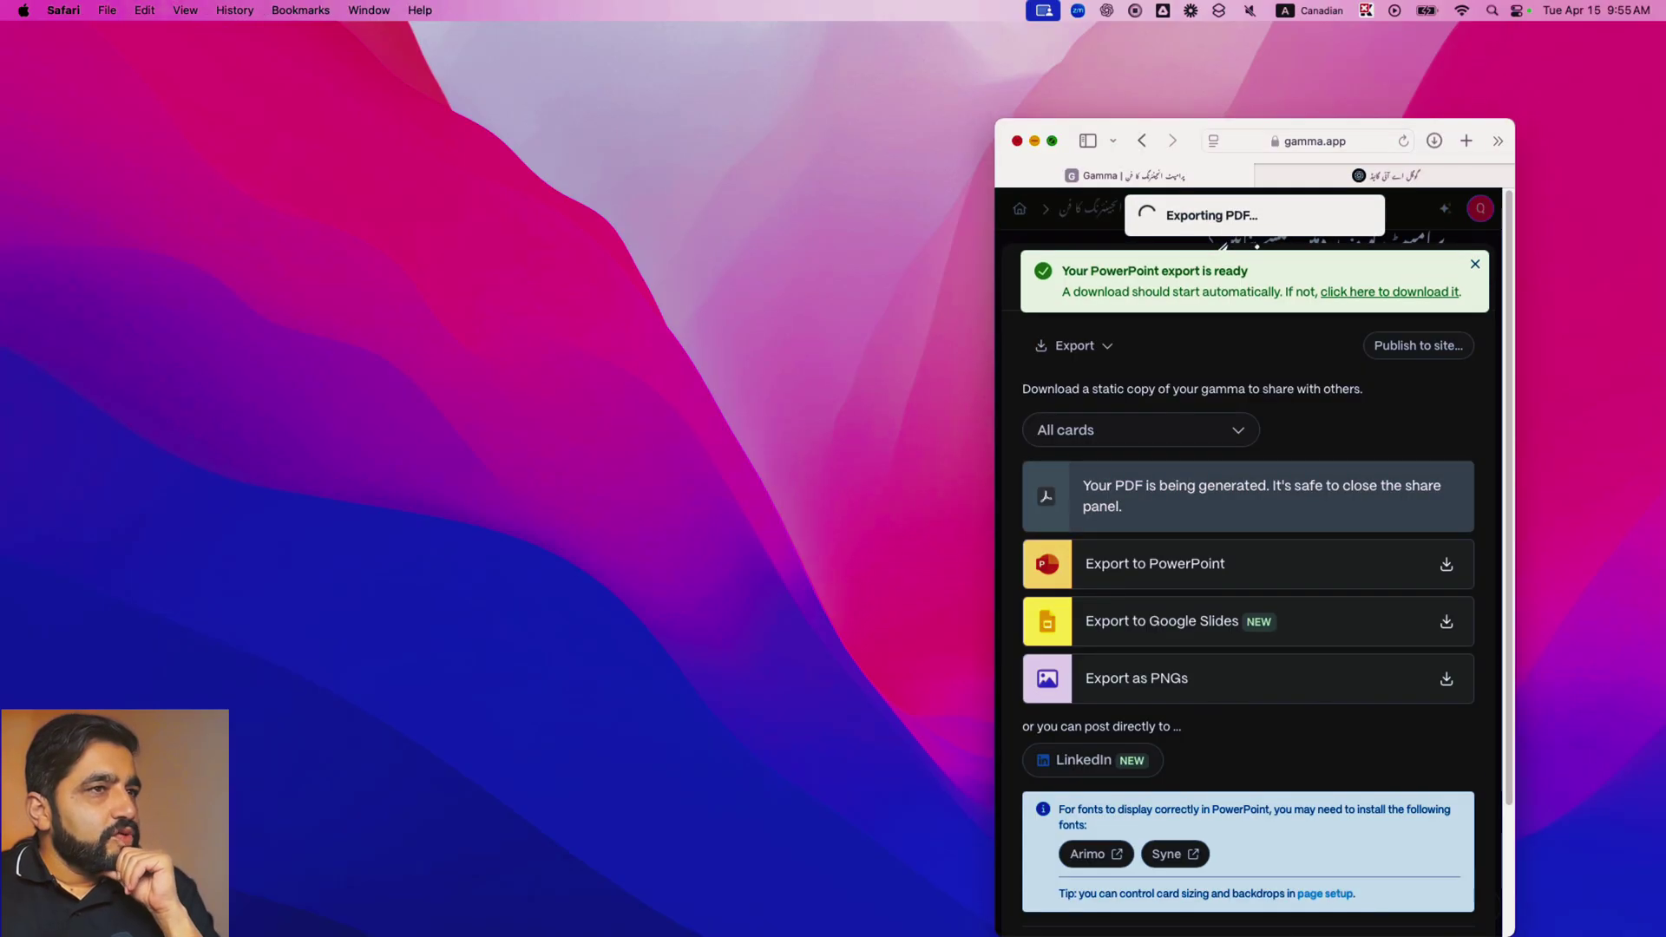
click(1051, 141)
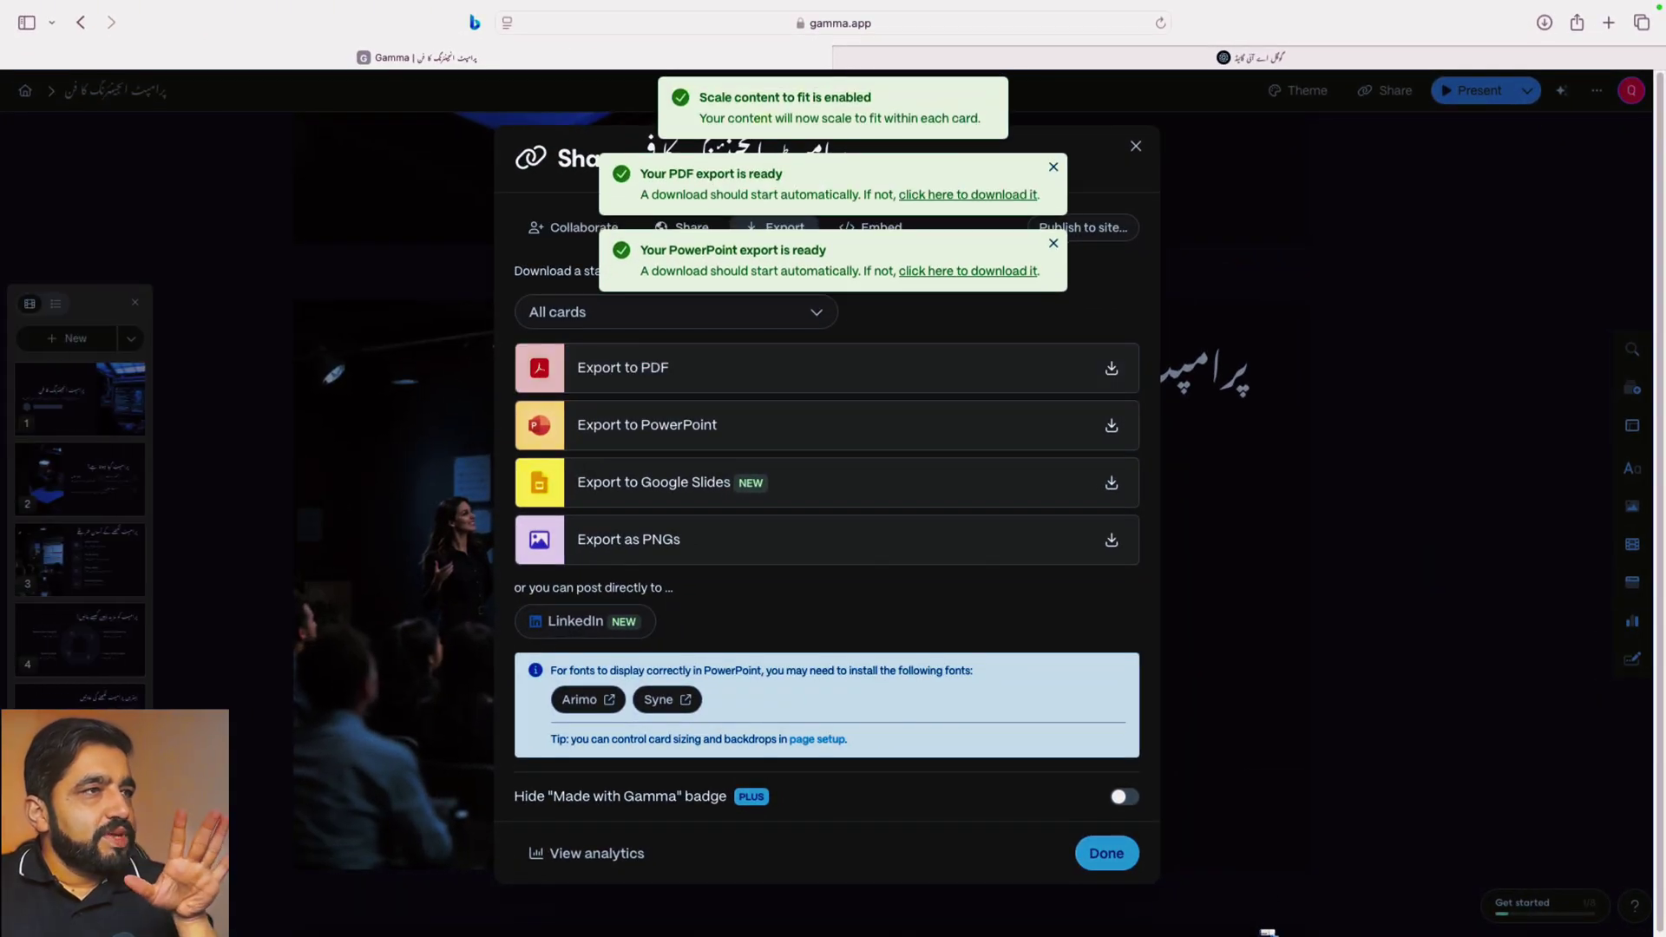
- Open the exported PDF from the download link and look through all its pages to check the Urdu text and layout
click(967, 195)
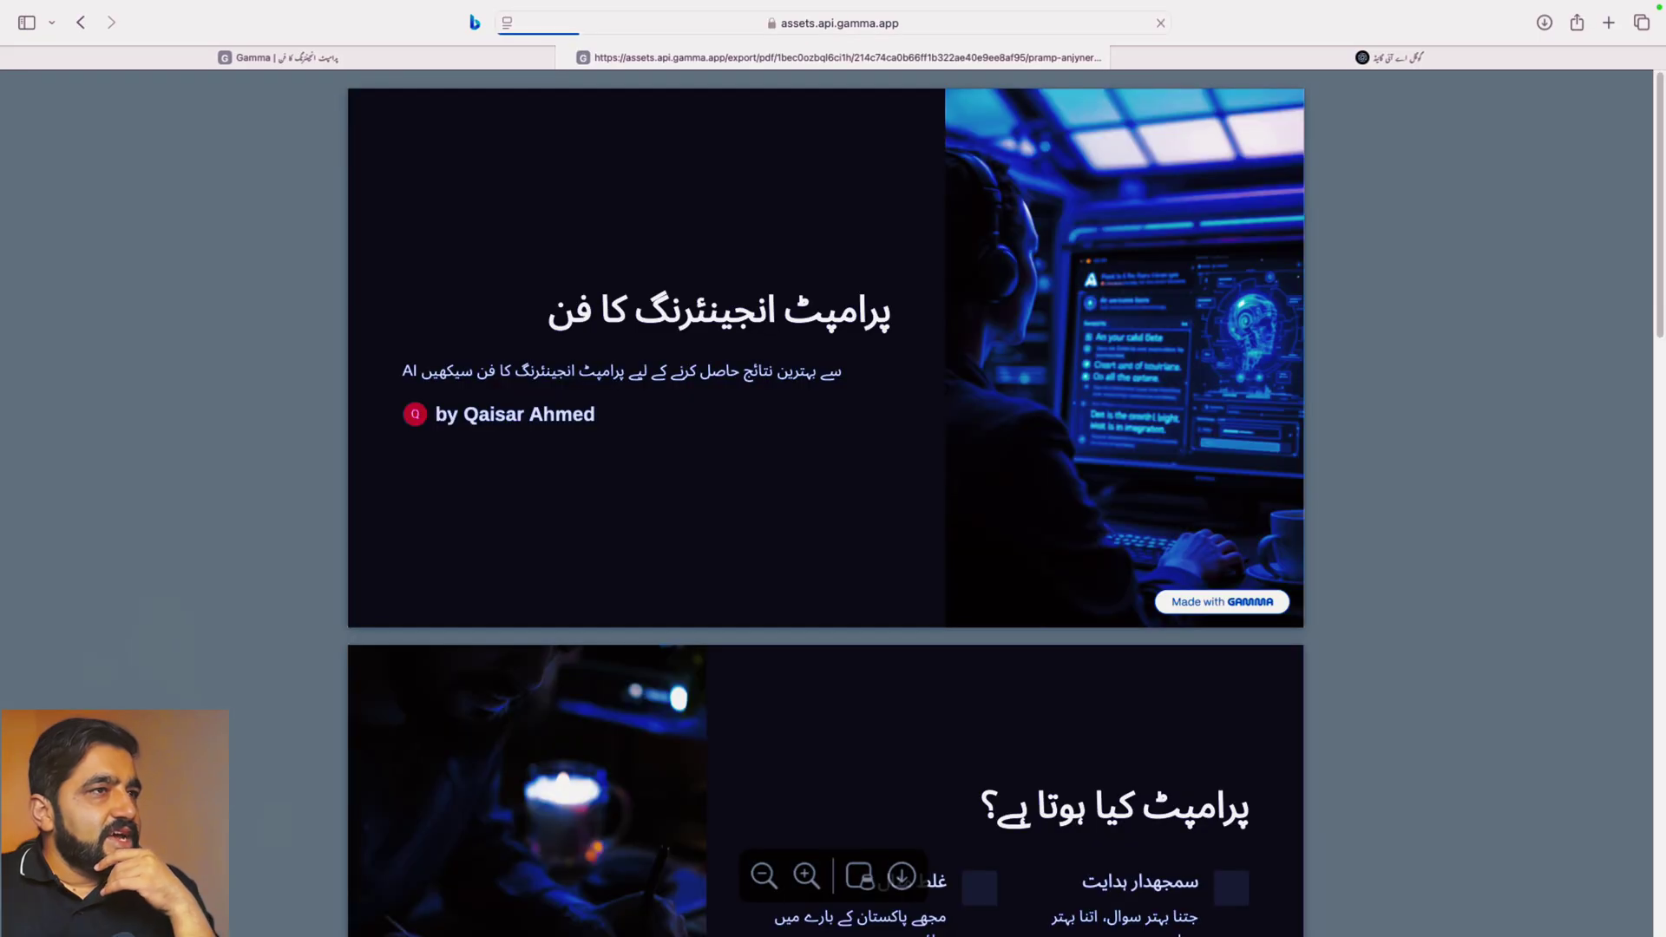
scroll(825, 503, down, 15)
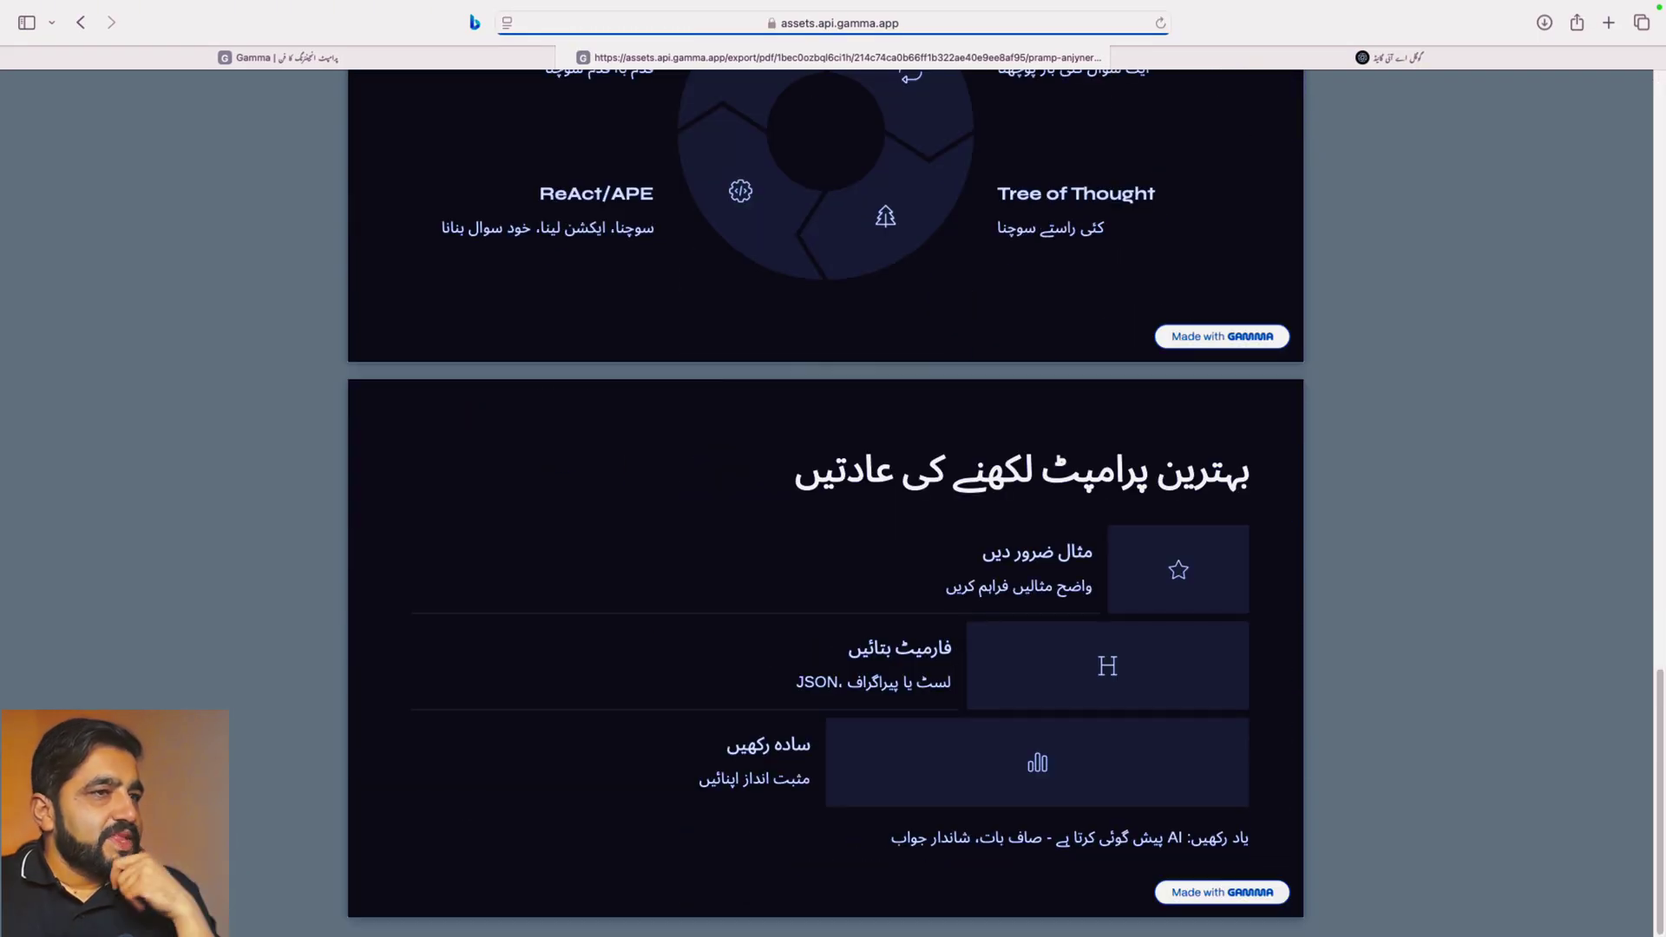
scroll(825, 503, up, 15)
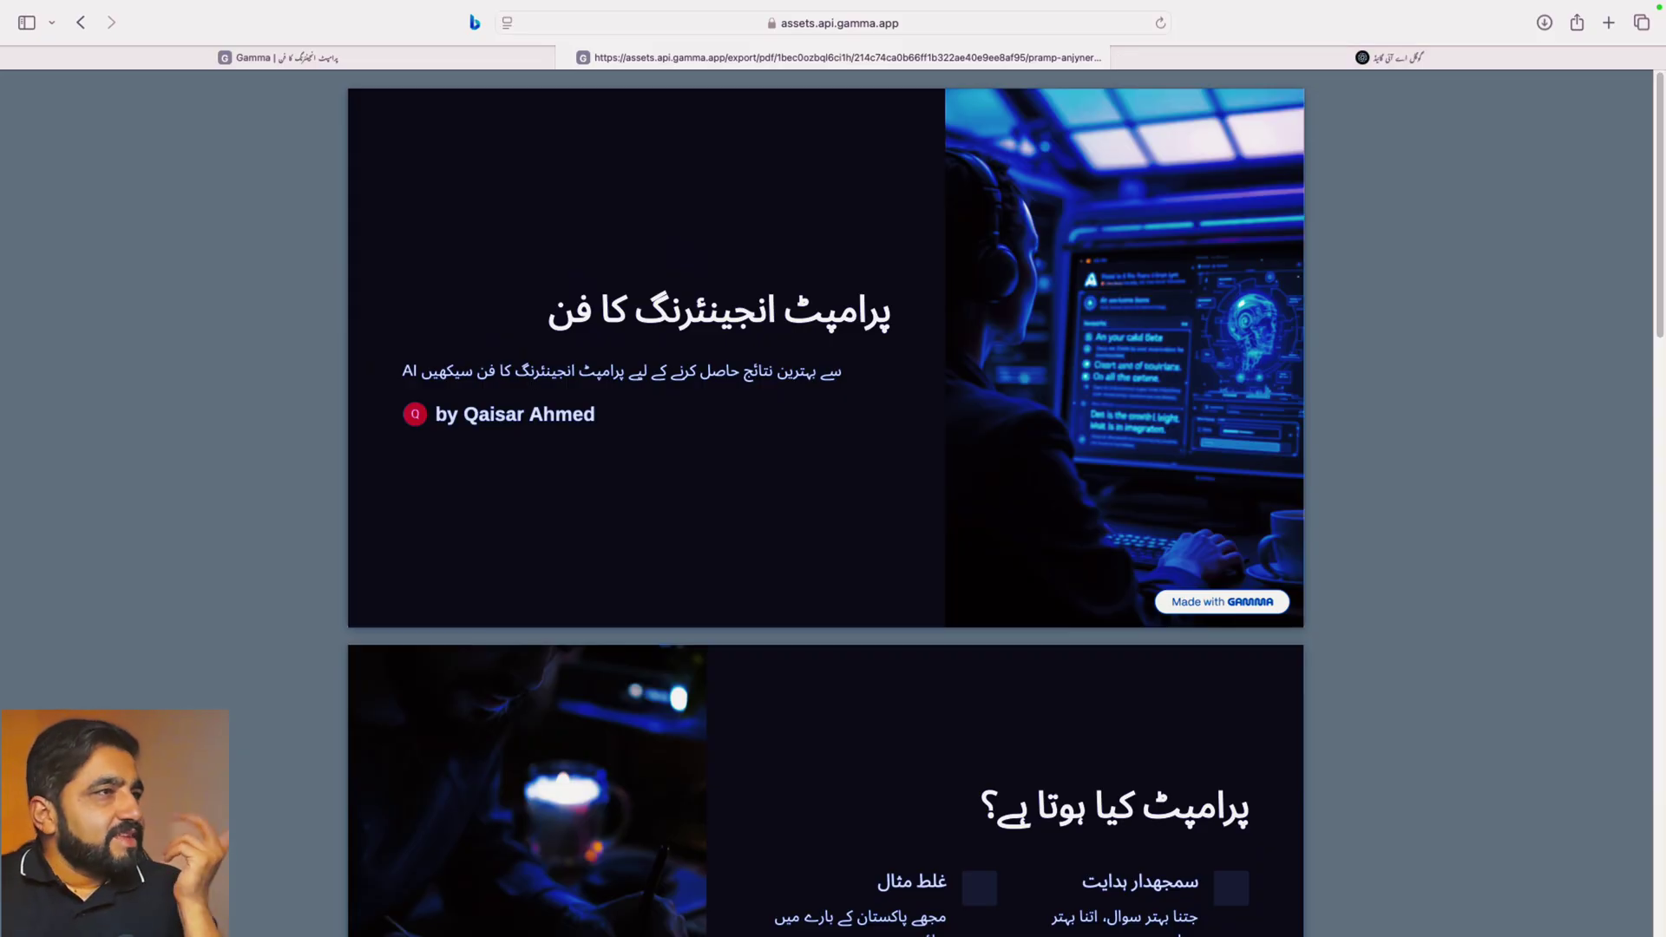
- Return to the Gamma deck, close the sharing dialog and start presenting from the title card
click(278, 57)
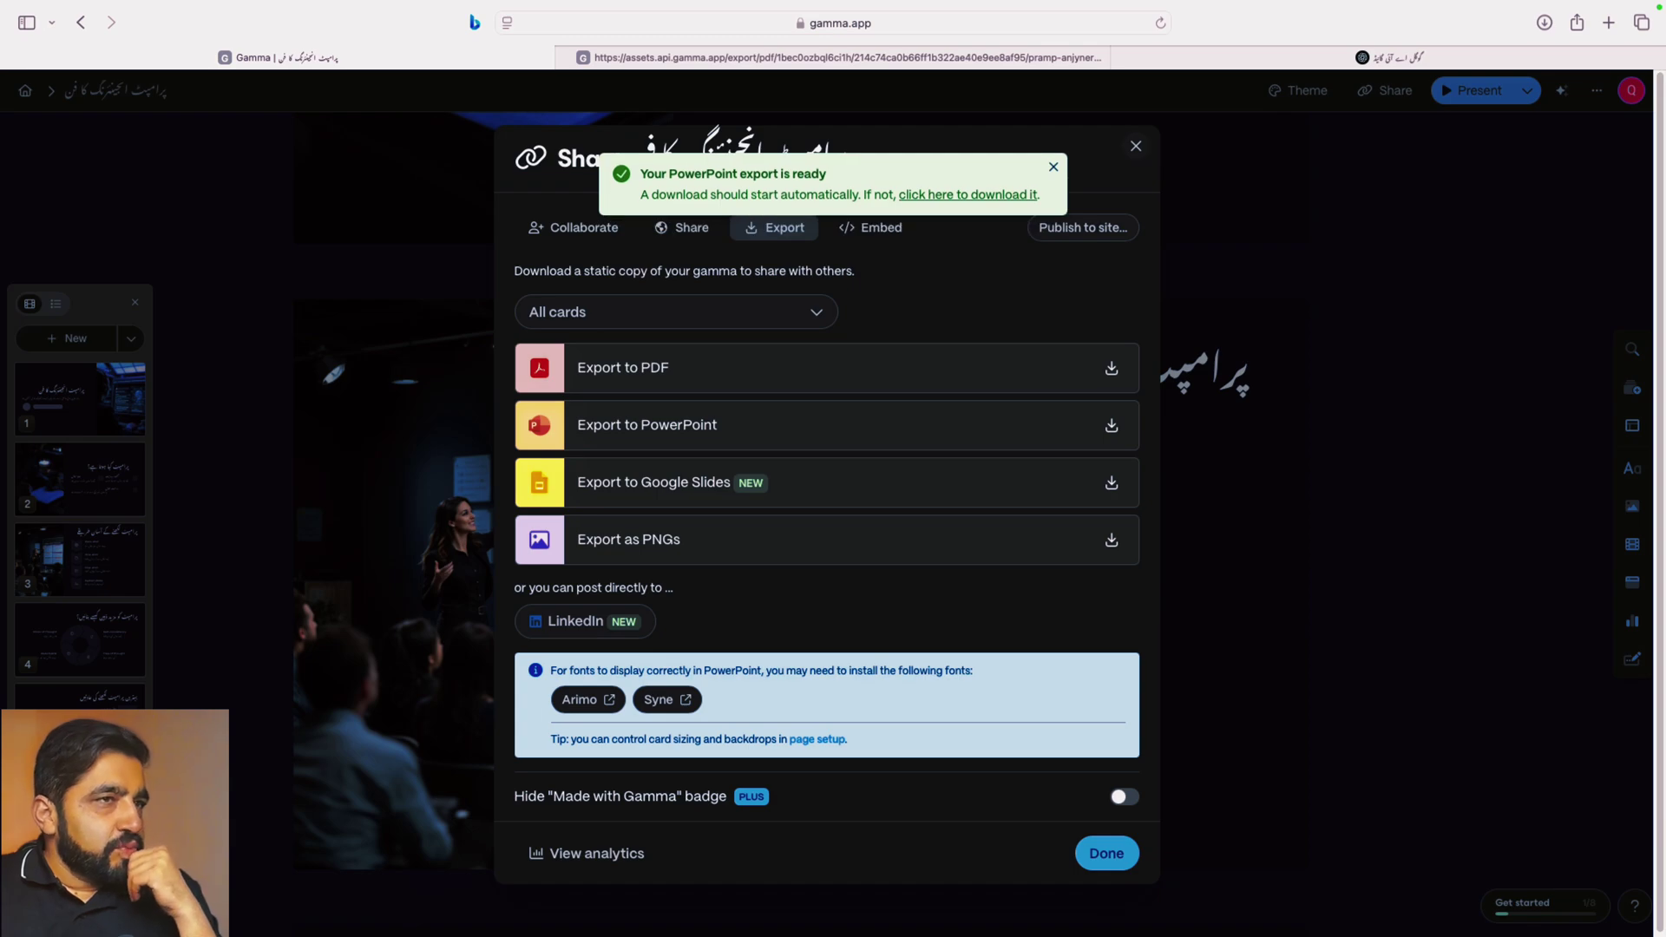
click(1136, 146)
scroll(833, 434, up, 10)
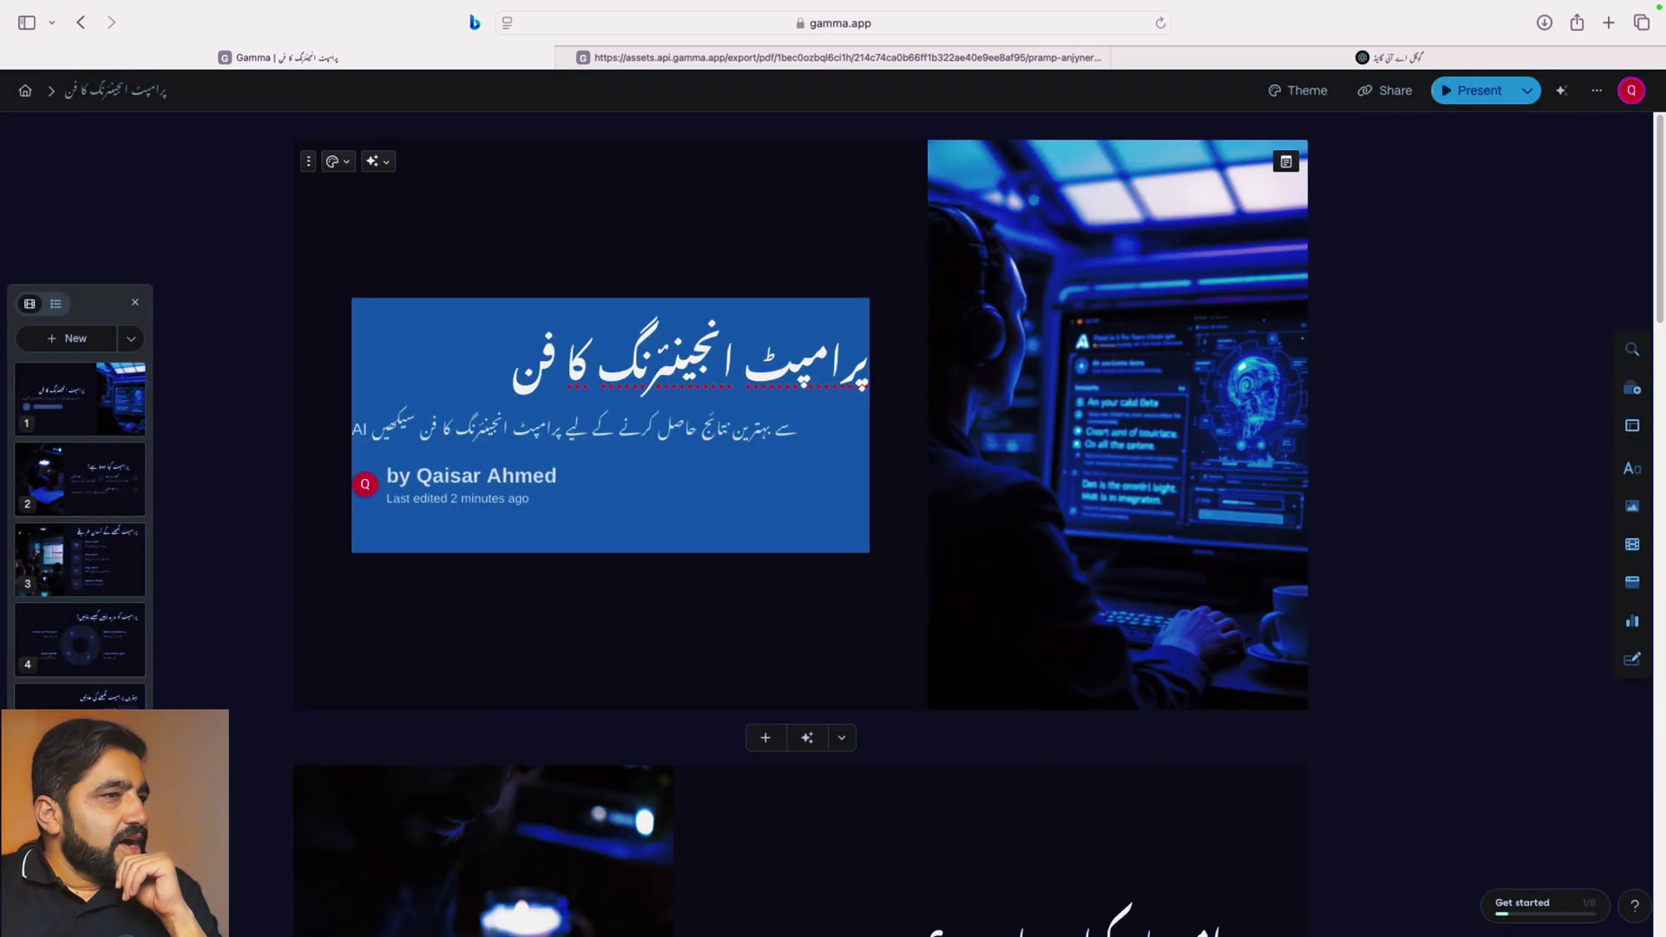
click(1118, 425)
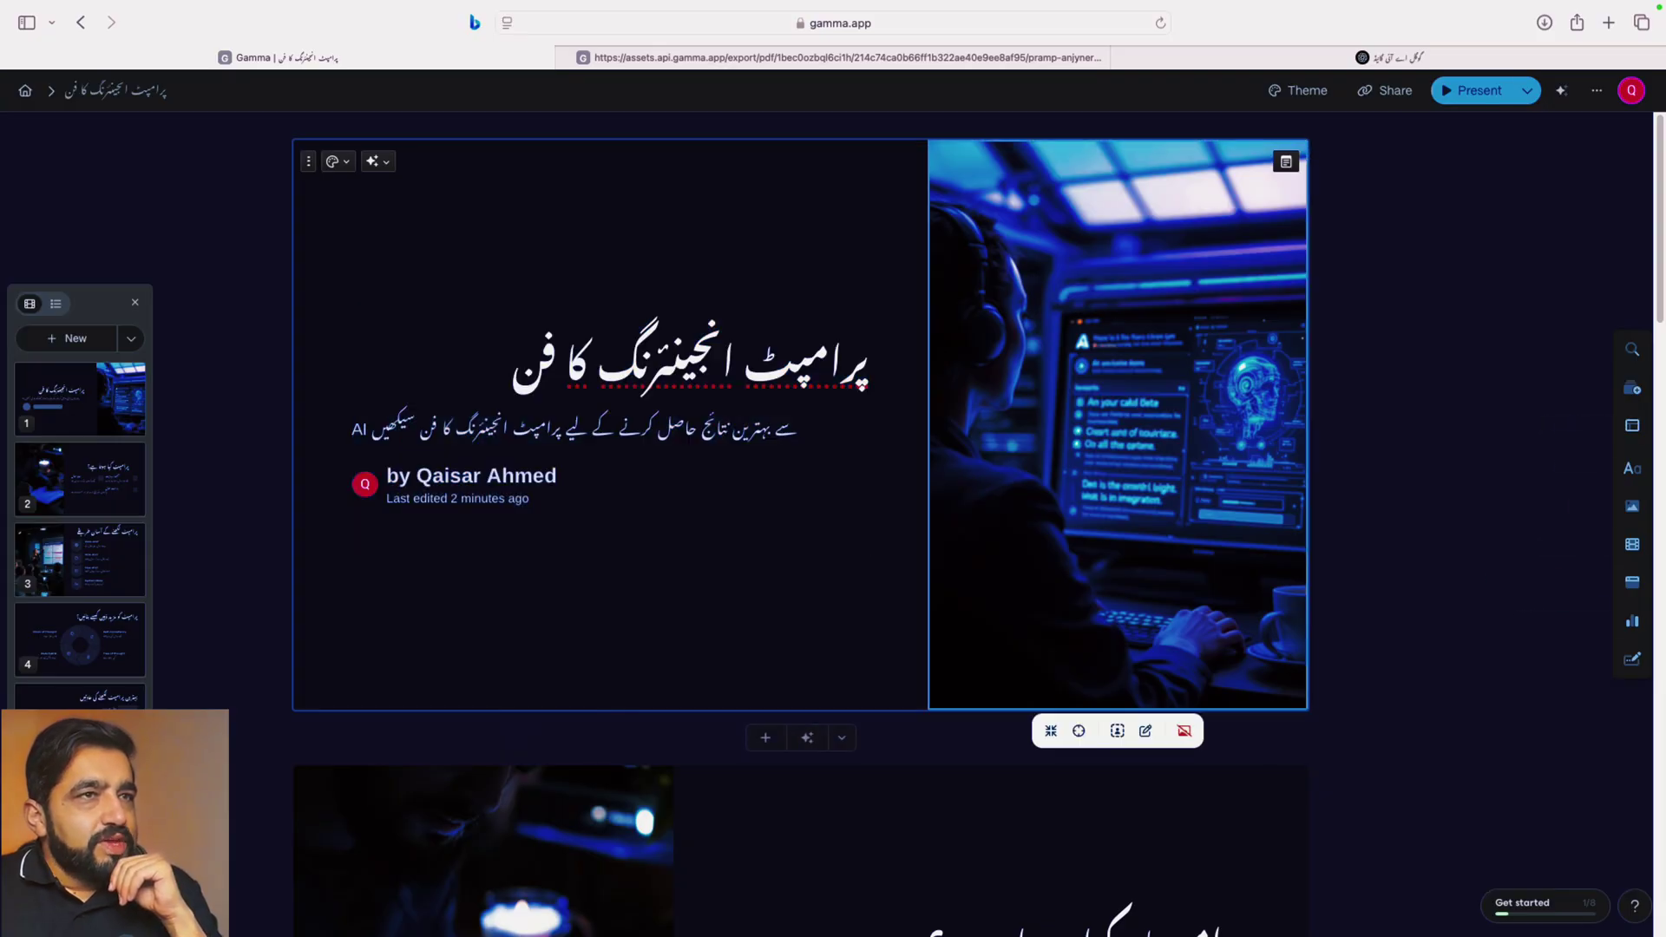
click(1476, 90)
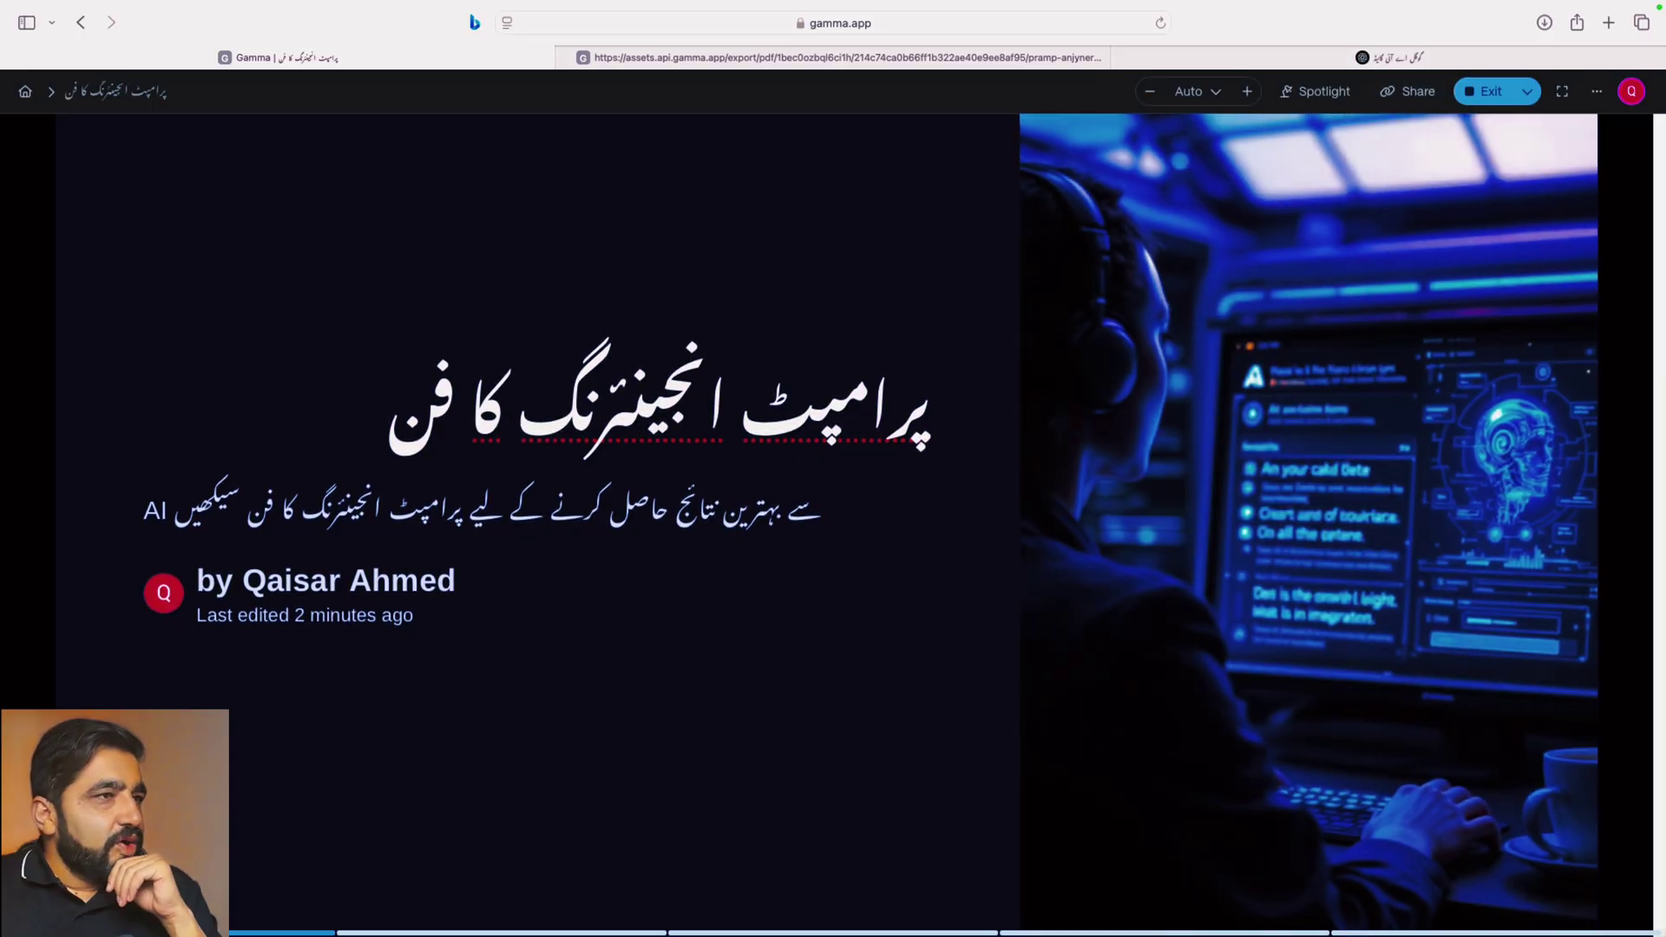